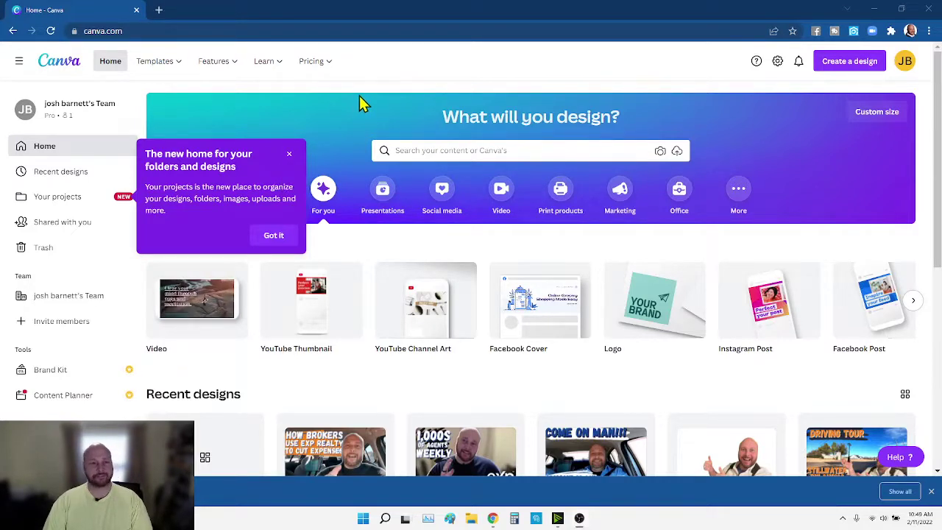
Dismiss the folders notice and search Canva templates for 'facebook'.
click(290, 154)
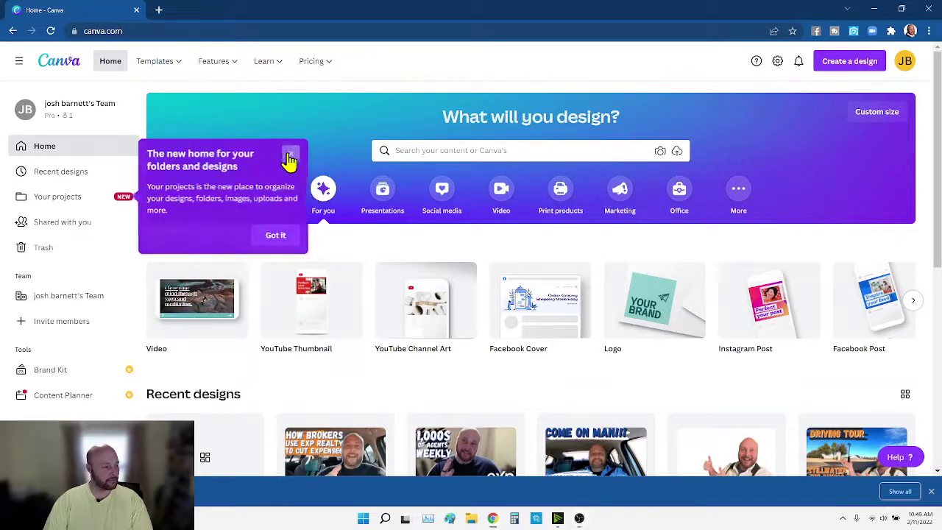
click(428, 151)
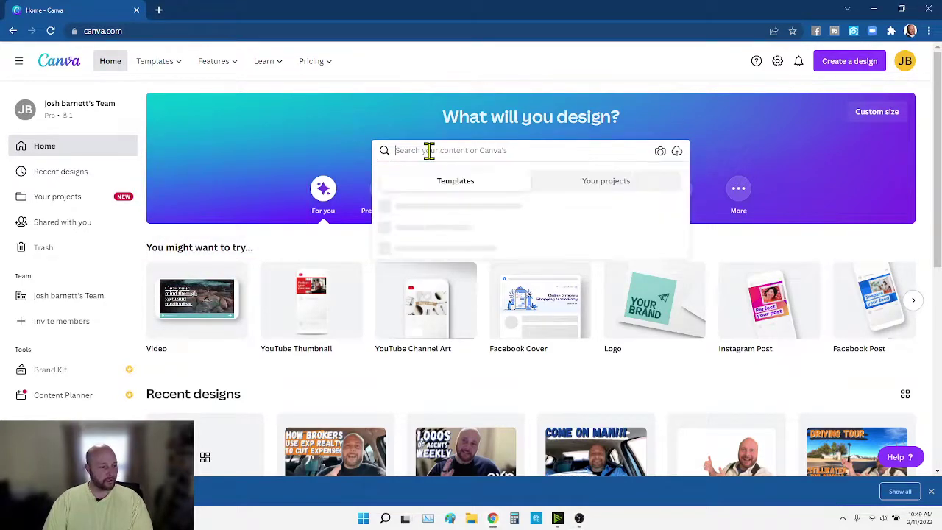
text(face)
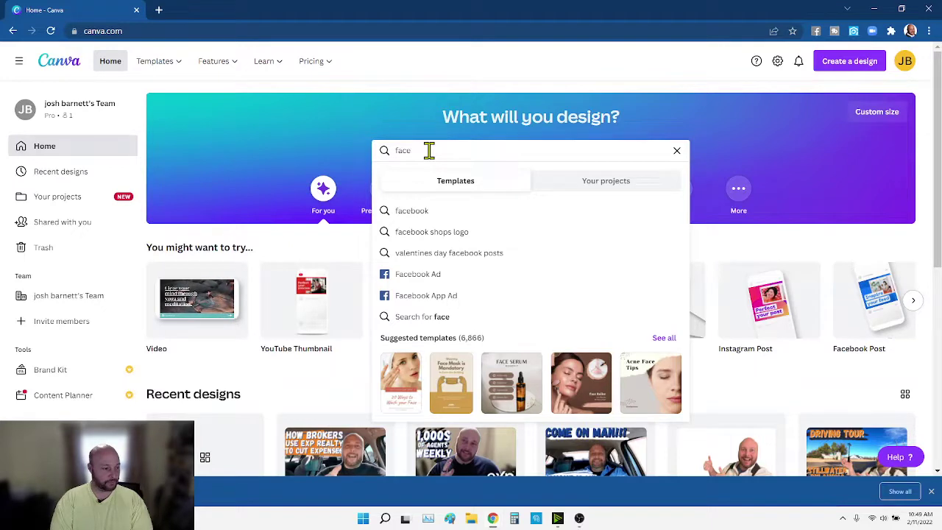
text(book)
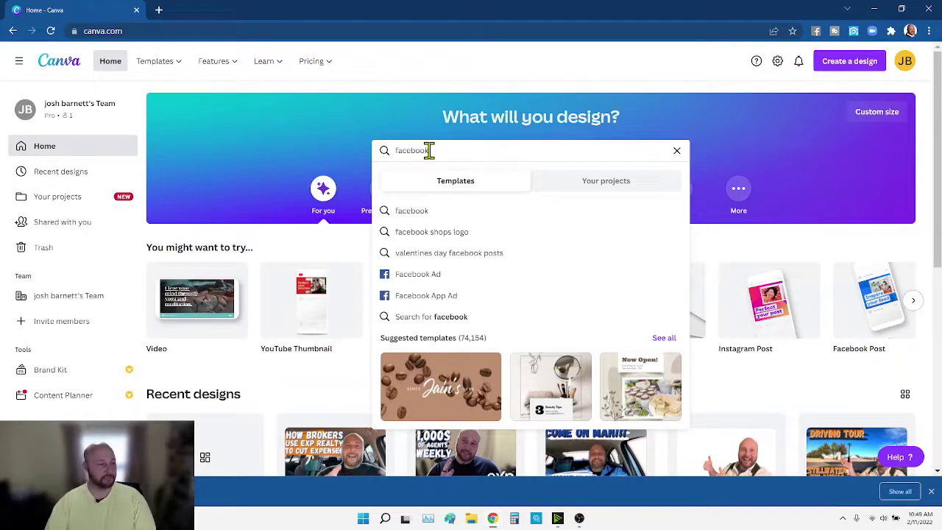
click(418, 213)
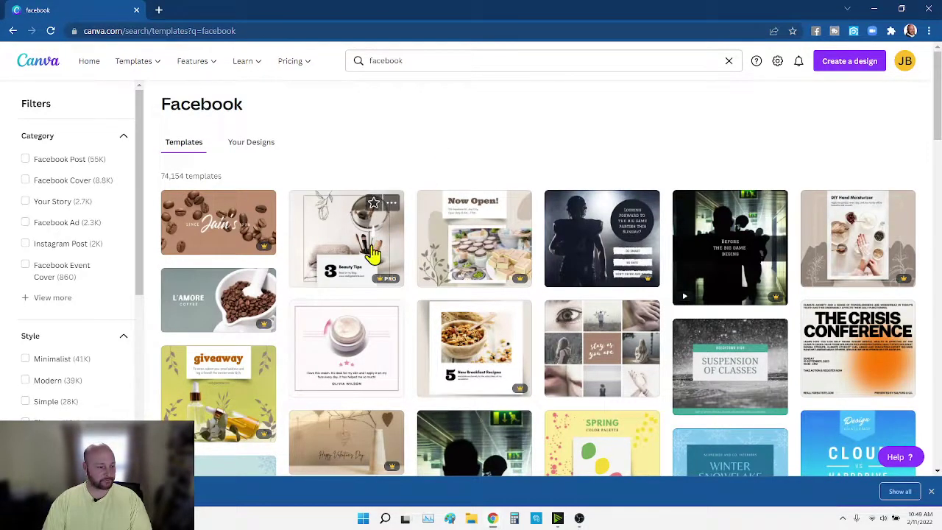
Filter the facebook template results to the Facebook Post category.
scroll(423, 254, down, 5)
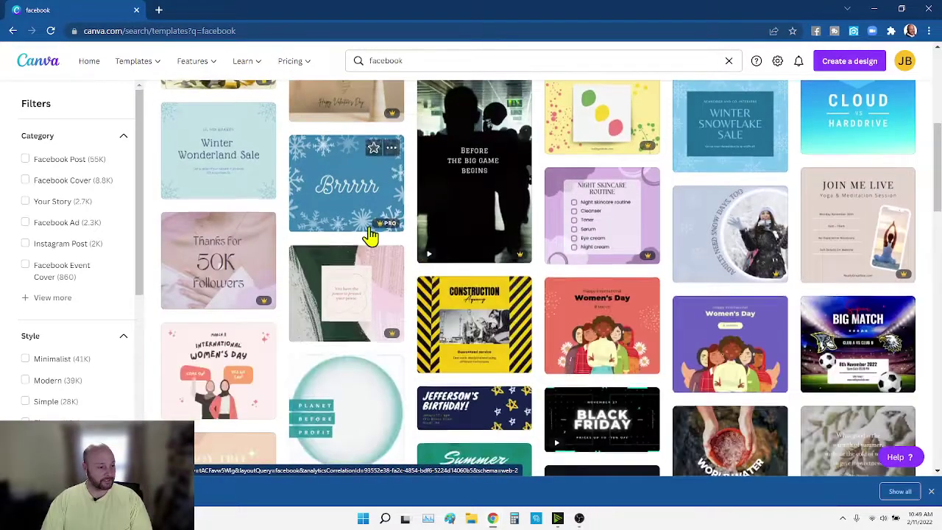
scroll(368, 235, down, 2)
scroll(372, 236, up, 3)
scroll(372, 235, up, 6)
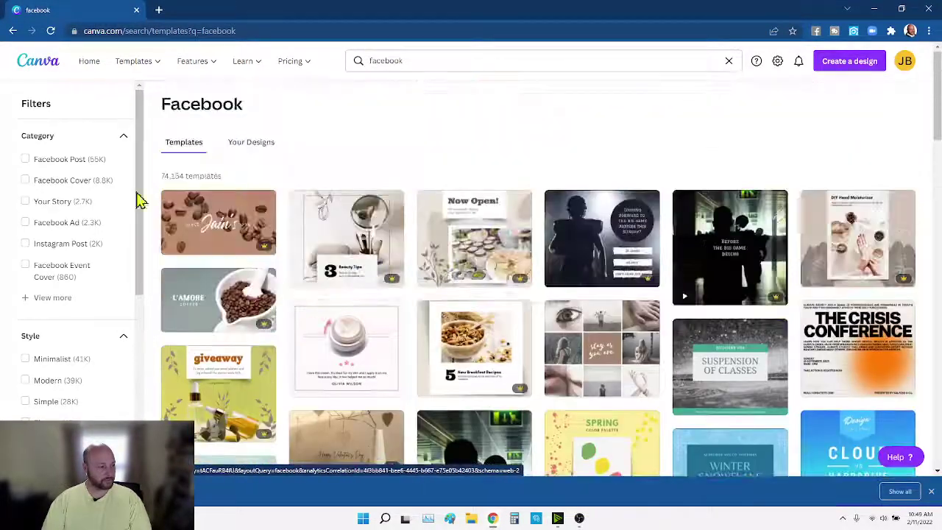
click(25, 160)
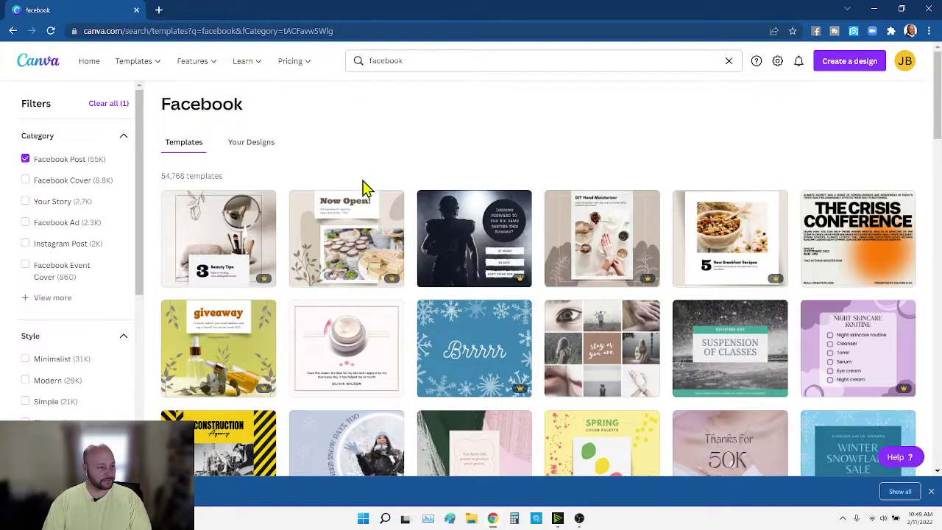
Browse through the 54,768 filtered Facebook Post templates.
scroll(357, 190, down, 1)
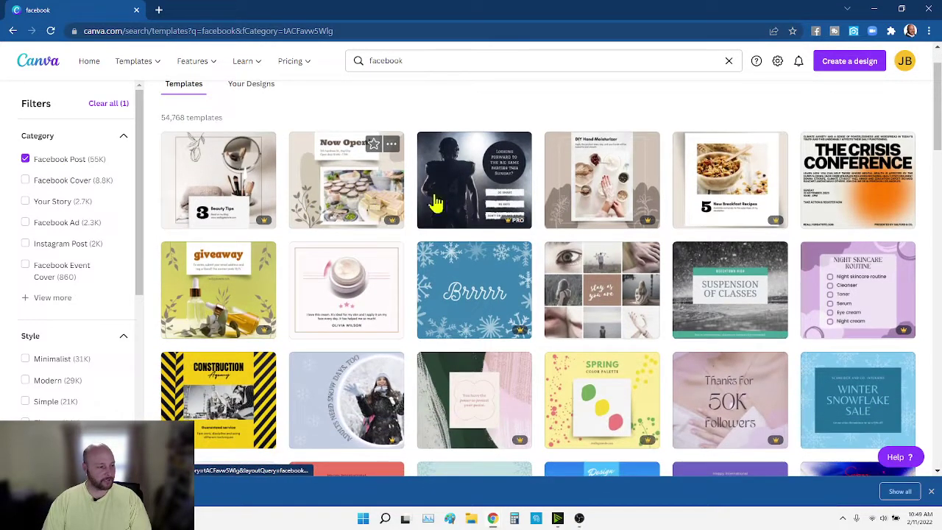
scroll(521, 194, down, 2)
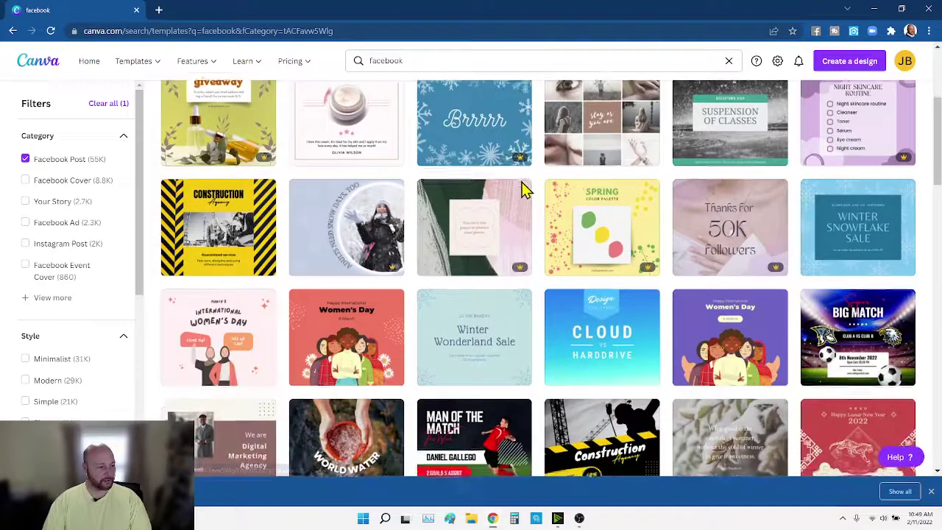
scroll(522, 191, down, 2)
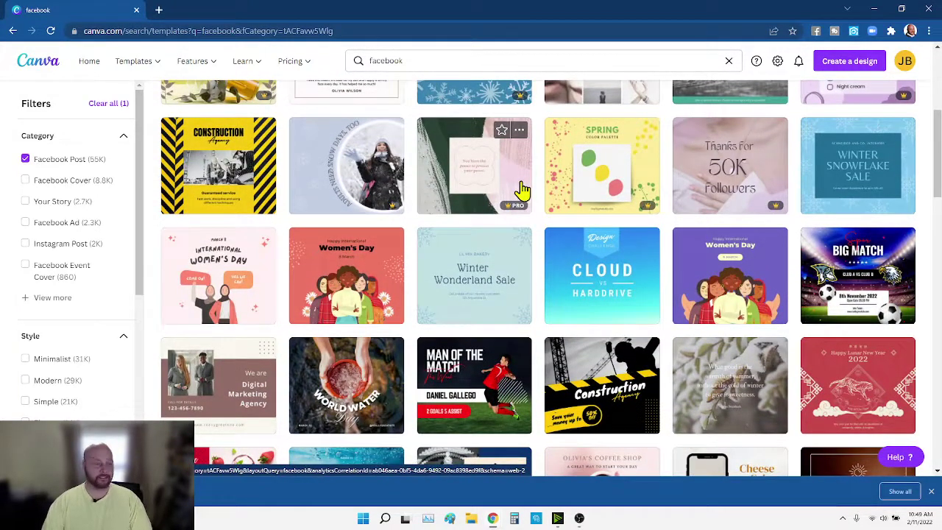
scroll(508, 204, down, 1)
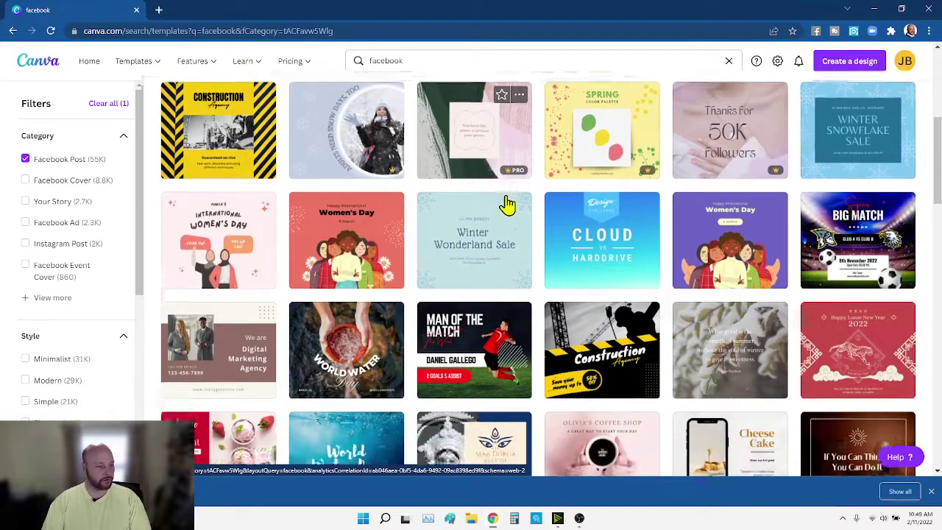
scroll(508, 204, up, 2)
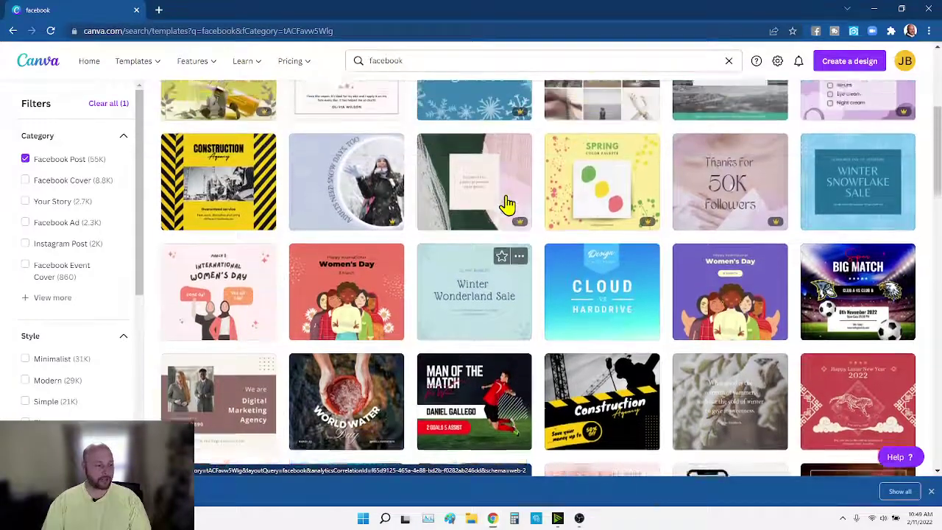
scroll(508, 204, down, 2)
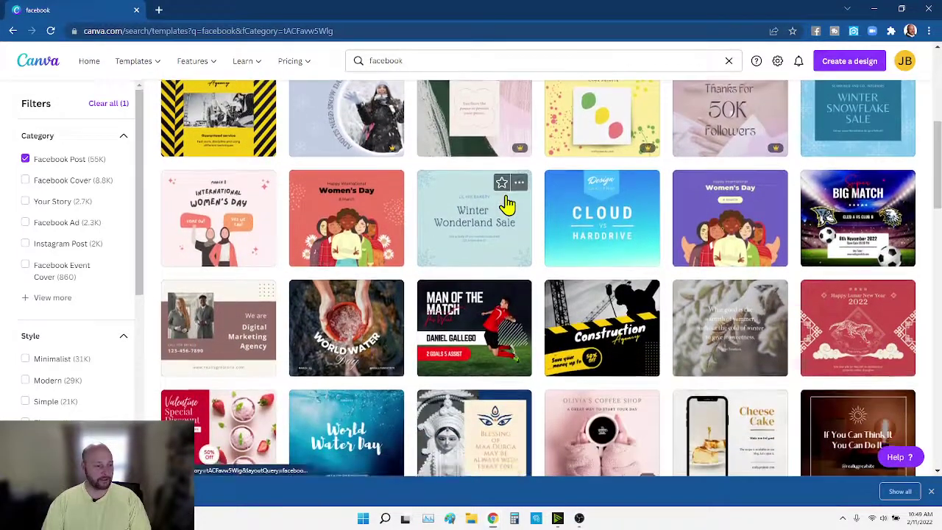
scroll(508, 204, down, 1)
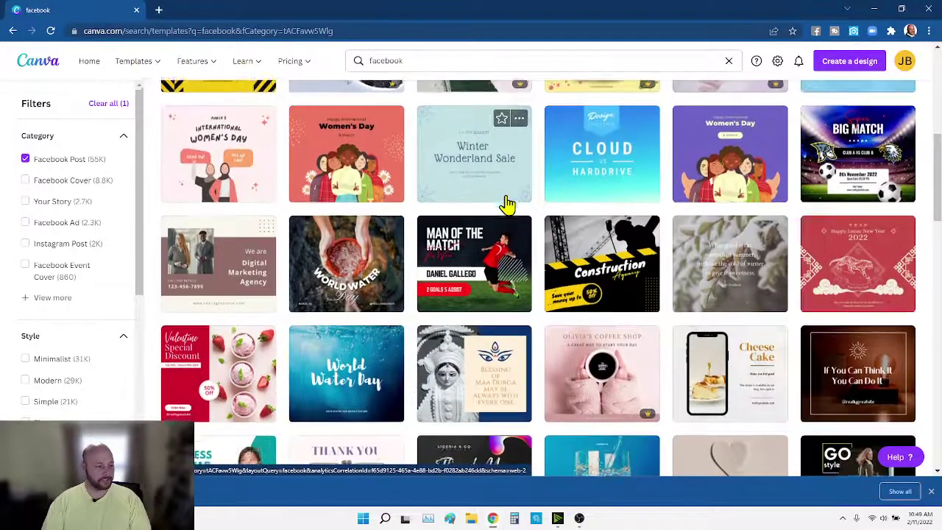
scroll(508, 204, down, 2)
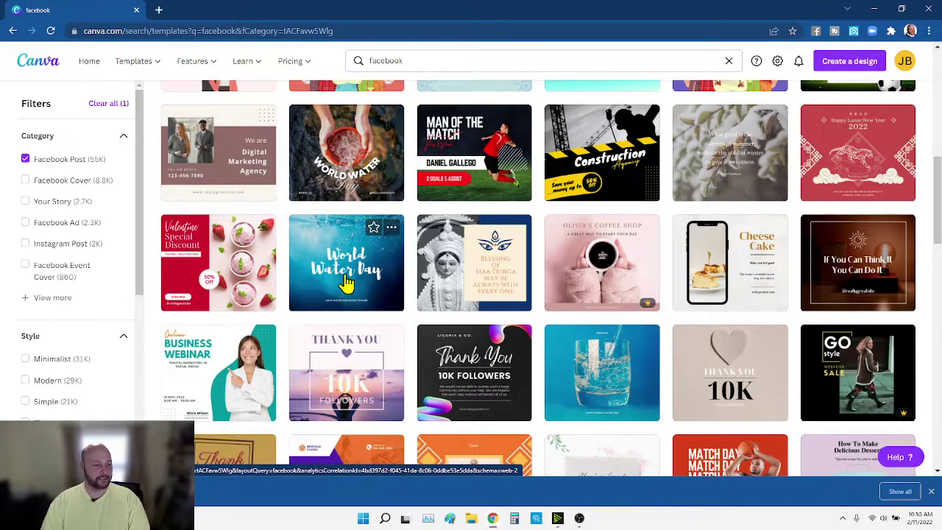
Open the Blue Simple World Water Day Typography template and select its underwater background.
click(344, 283)
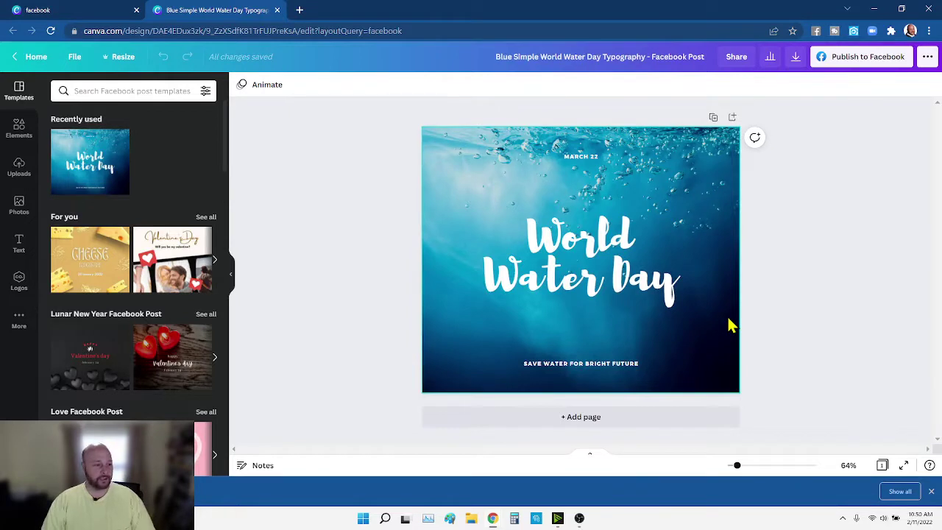
click(719, 345)
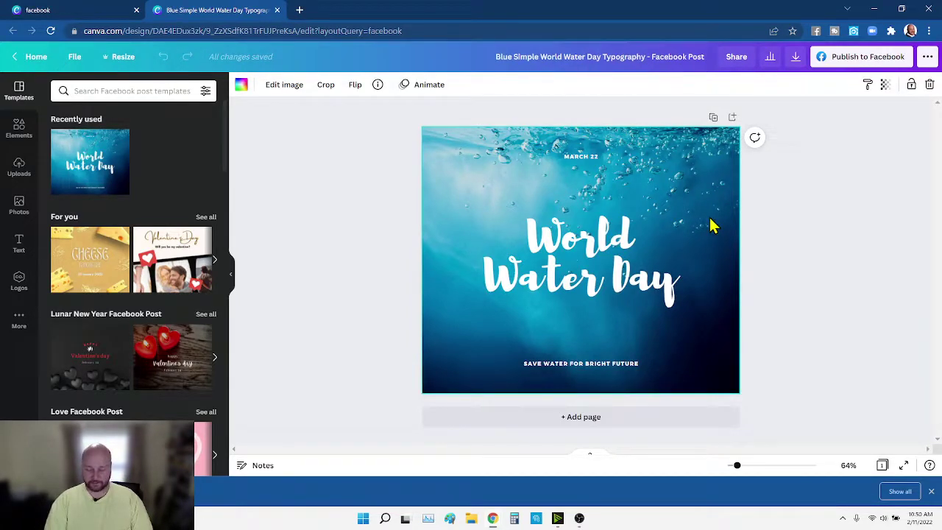
Delete the underwater image and wording, then select the leftover empty text boxes.
key(Delete)
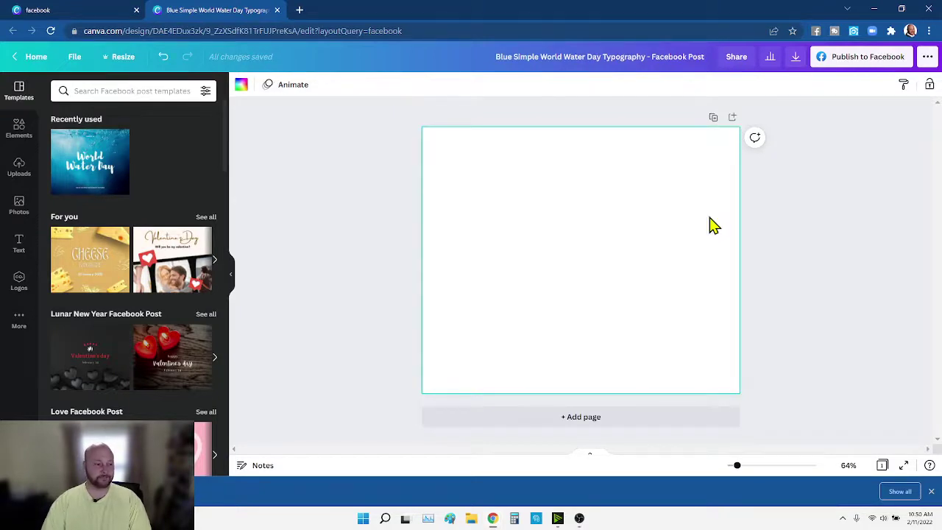
click(603, 267)
click(597, 236)
click(603, 290)
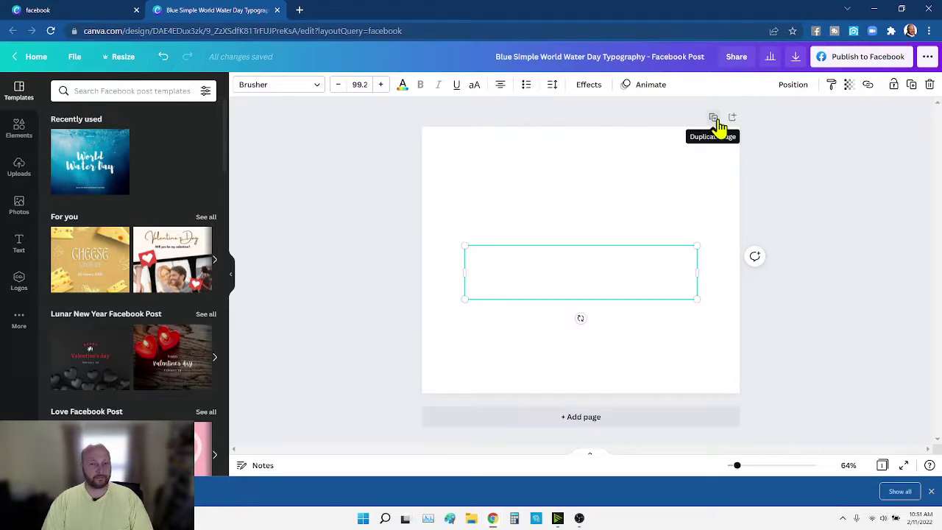
Duplicate the blank page four times for five pages and show the Uploads library.
click(713, 119)
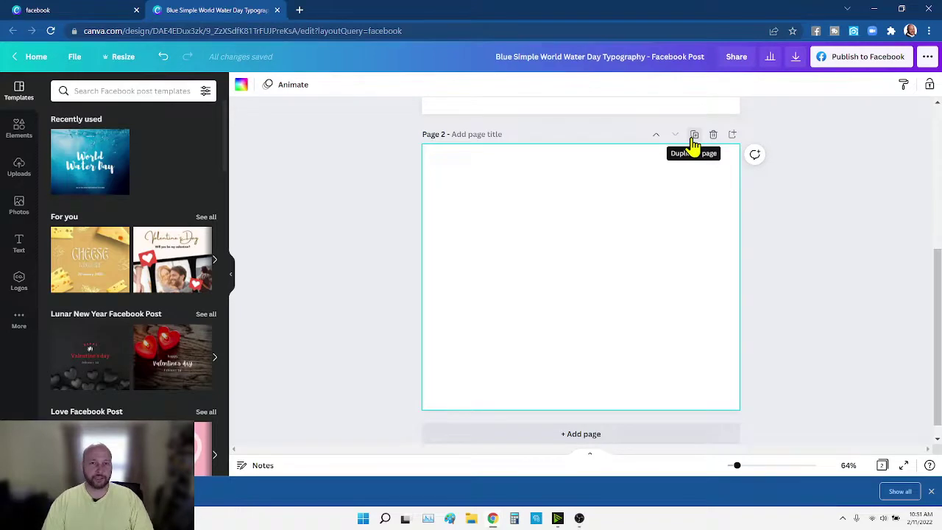
click(695, 145)
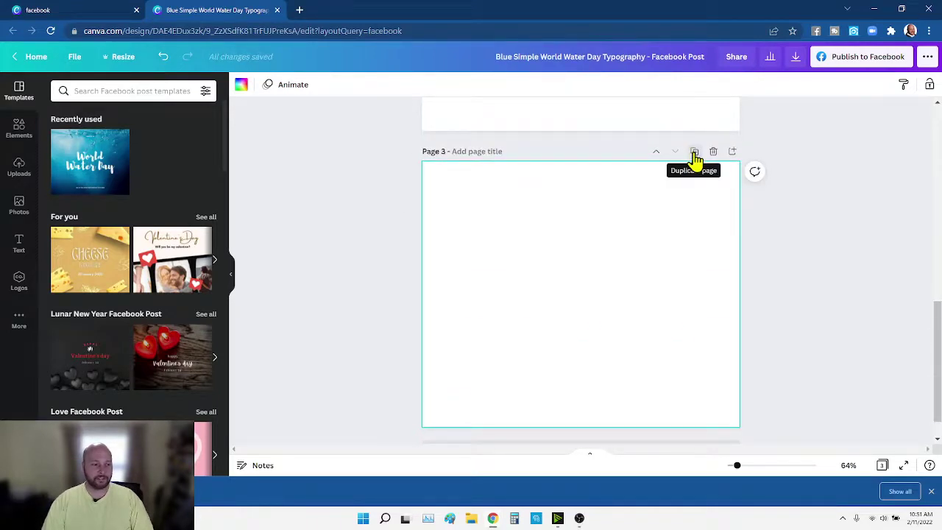
click(695, 157)
click(694, 161)
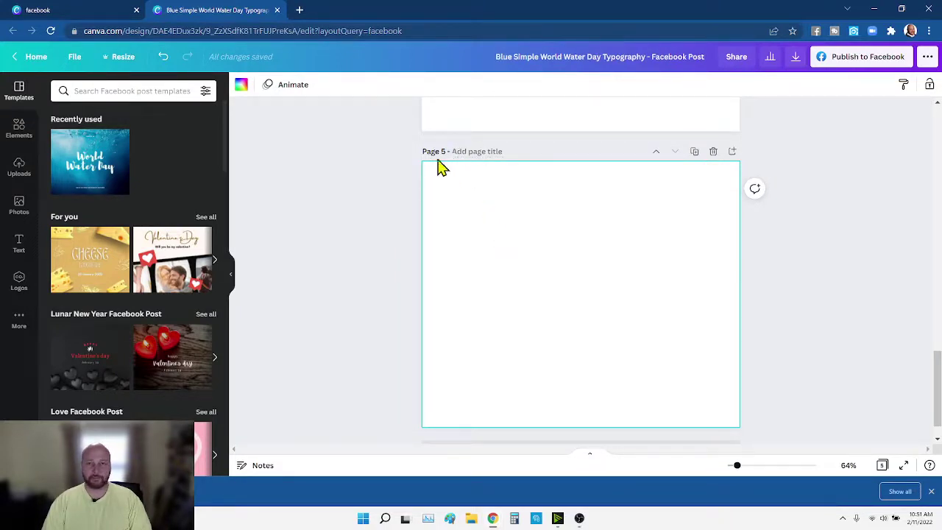
scroll(608, 237, up, 15)
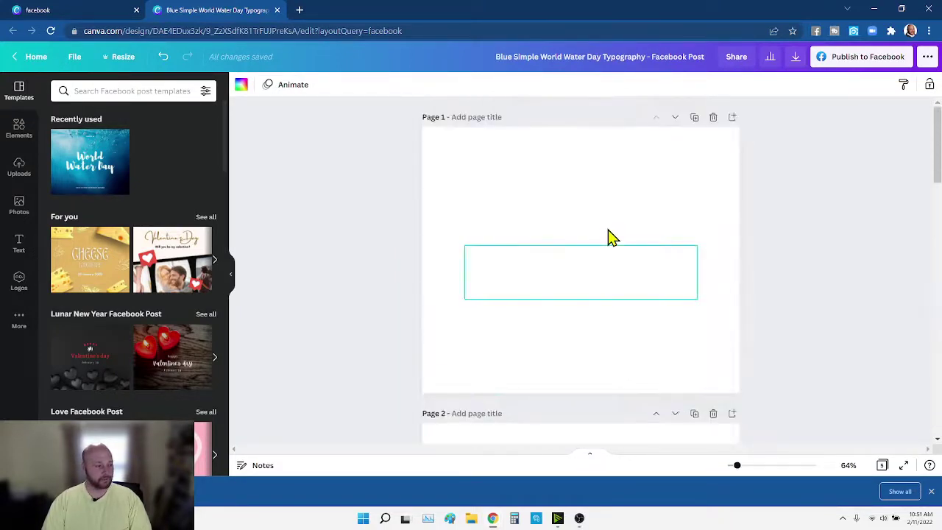
click(20, 175)
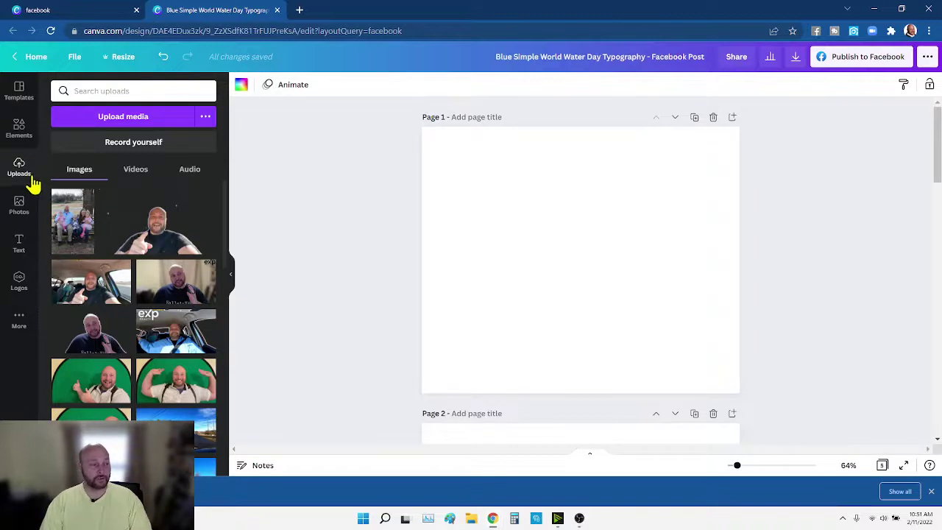
Start an upload from the computer and go to the property's Pics > Arieal folder.
click(124, 116)
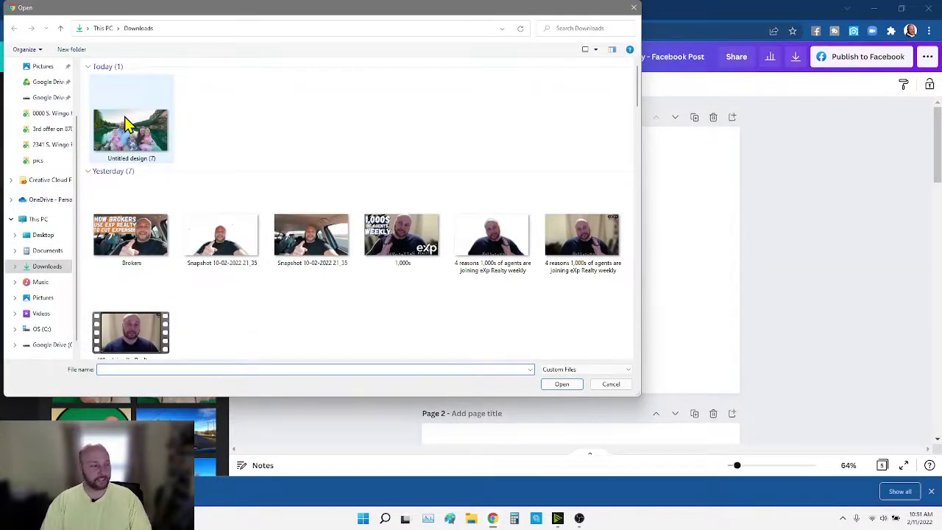
click(51, 147)
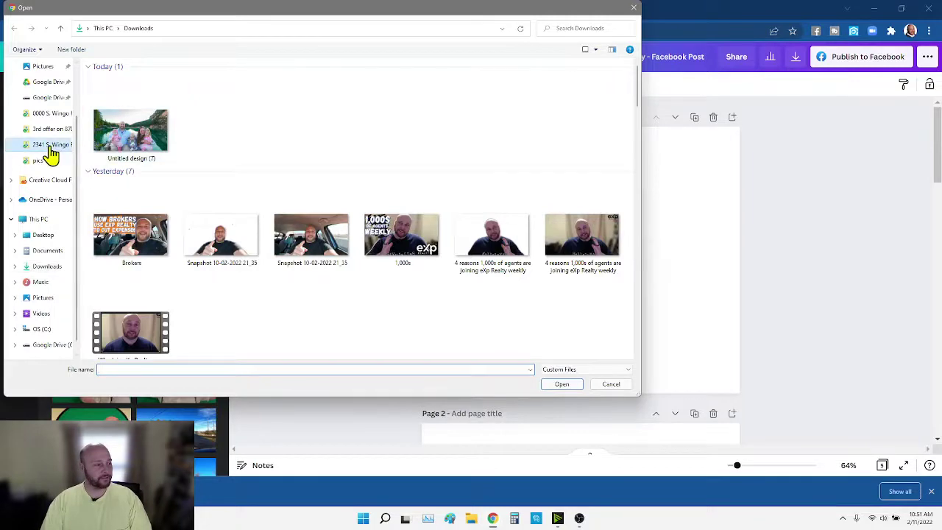
double_click(108, 83)
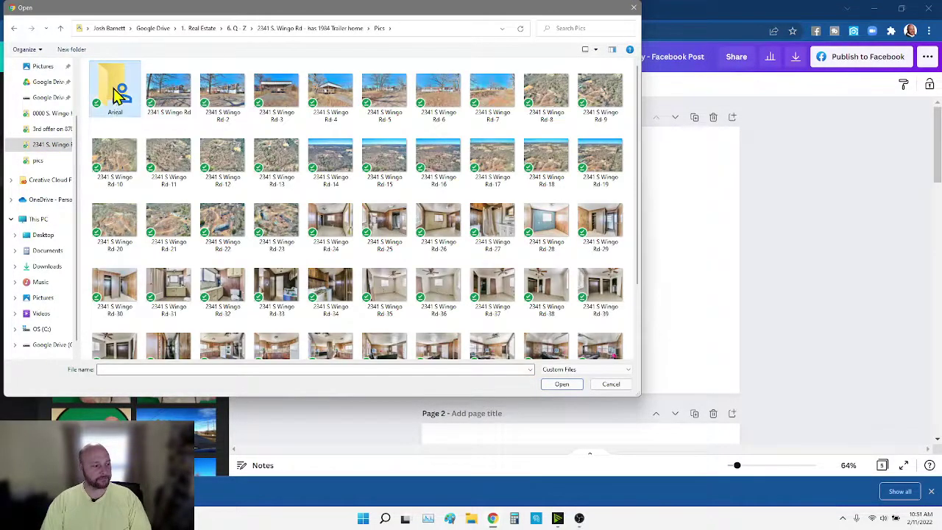
double_click(118, 92)
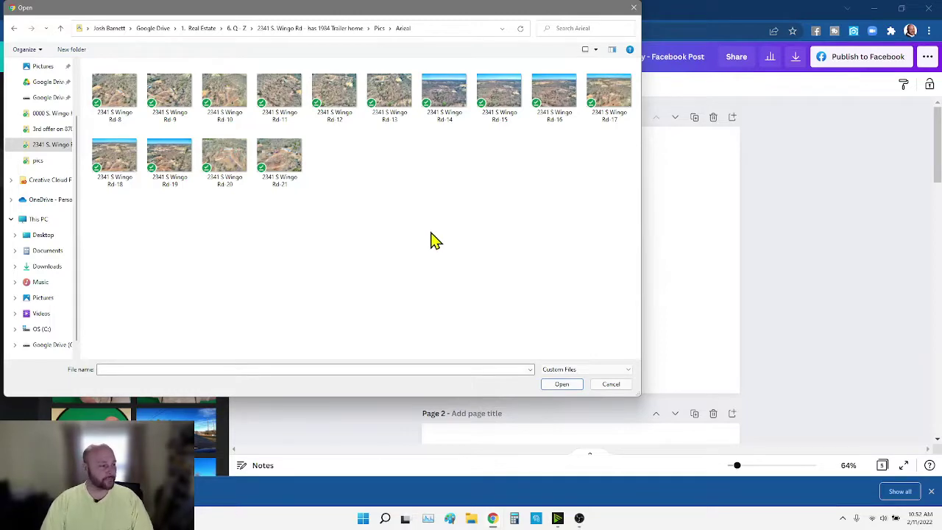
Enlarge the Open dialog and select aerial photos 19, 11, 8, 13 and 21.
ctrl+scroll(444, 236, up, 2)
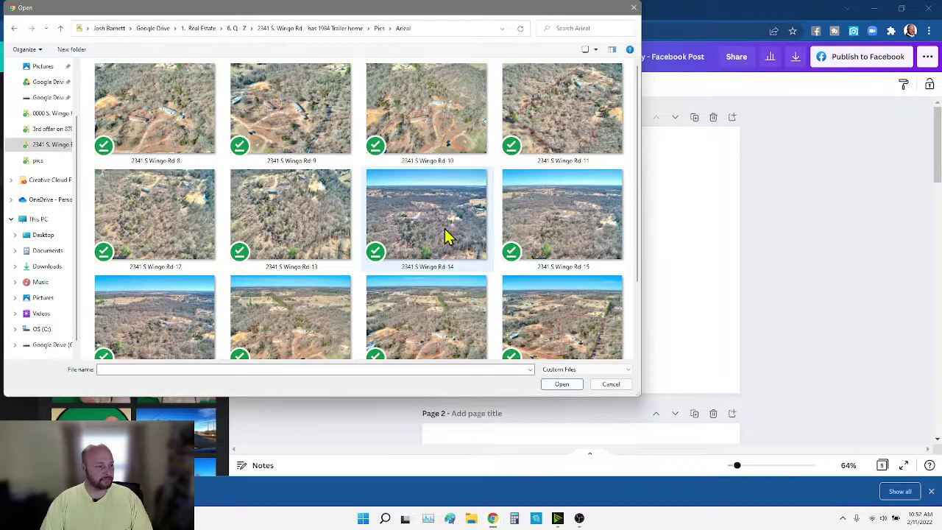
drag(637, 394, 831, 454)
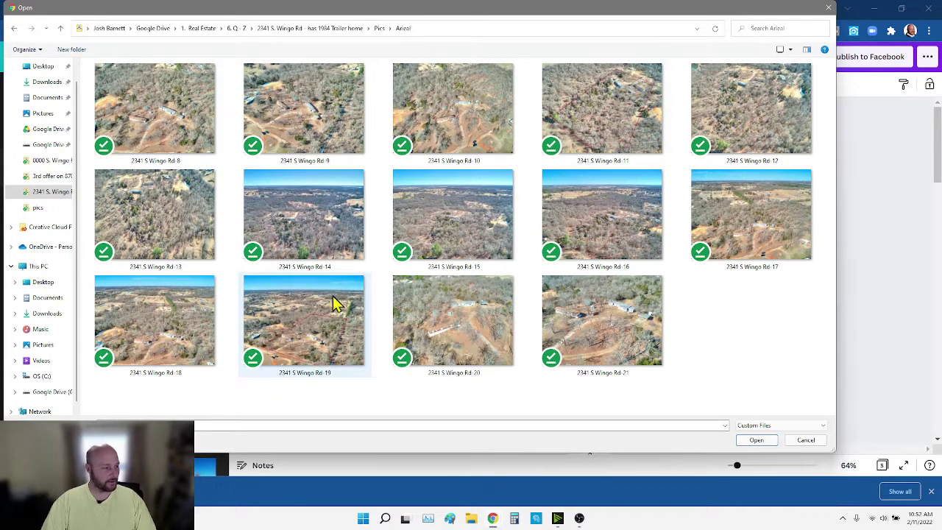
click(313, 341)
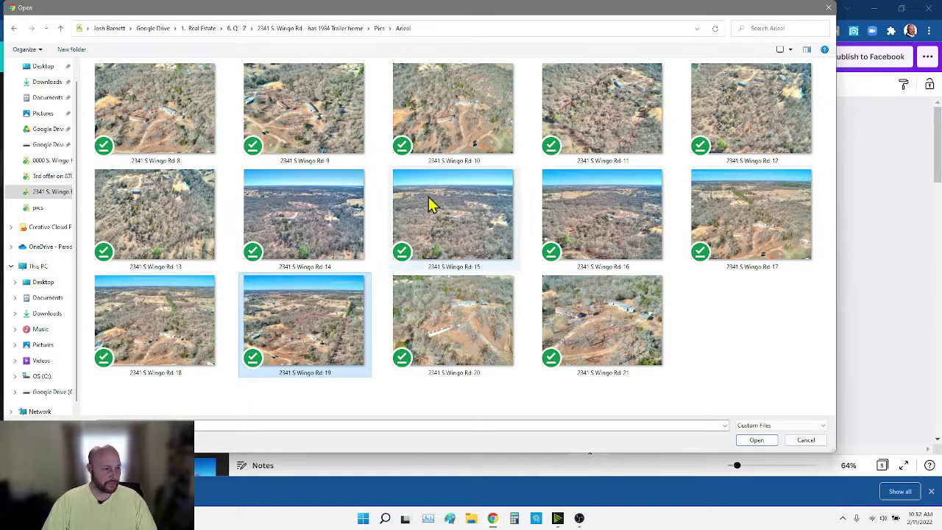
ctrl+click(600, 123)
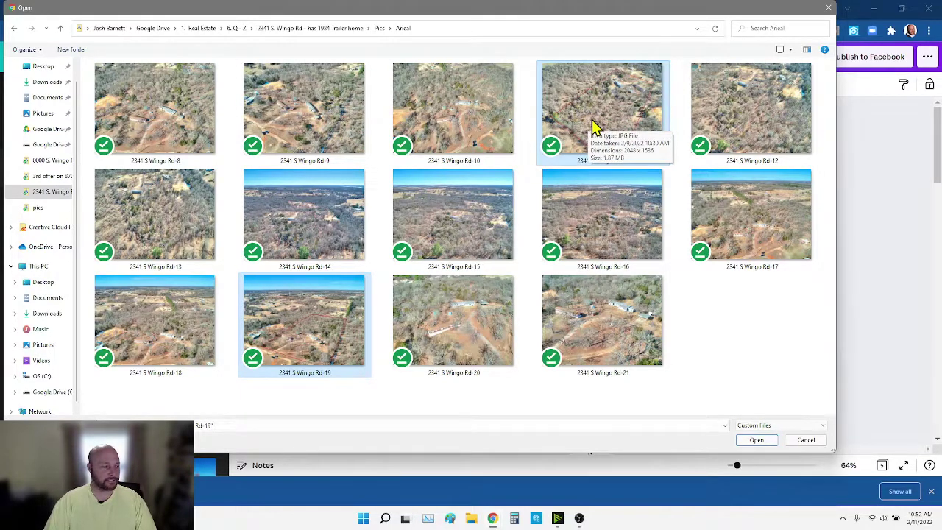
ctrl+click(177, 128)
ctrl+click(156, 221)
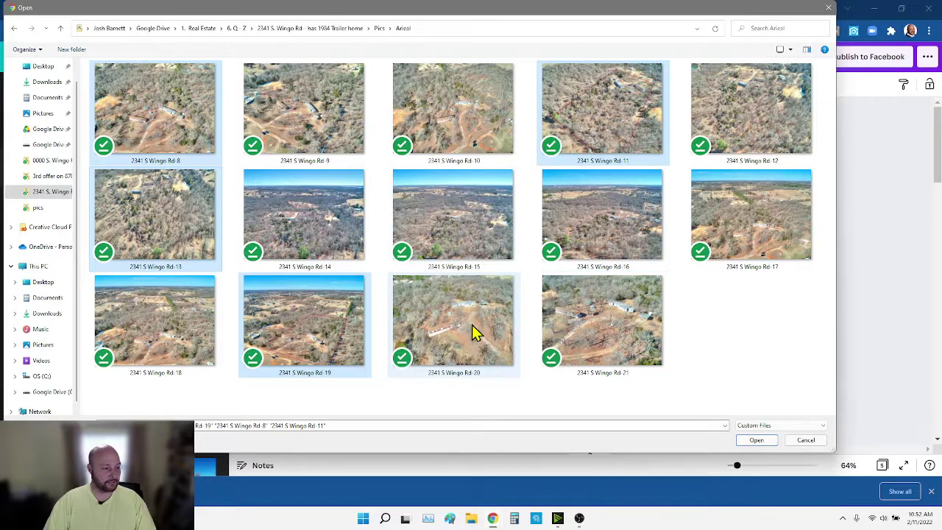
ctrl+click(585, 348)
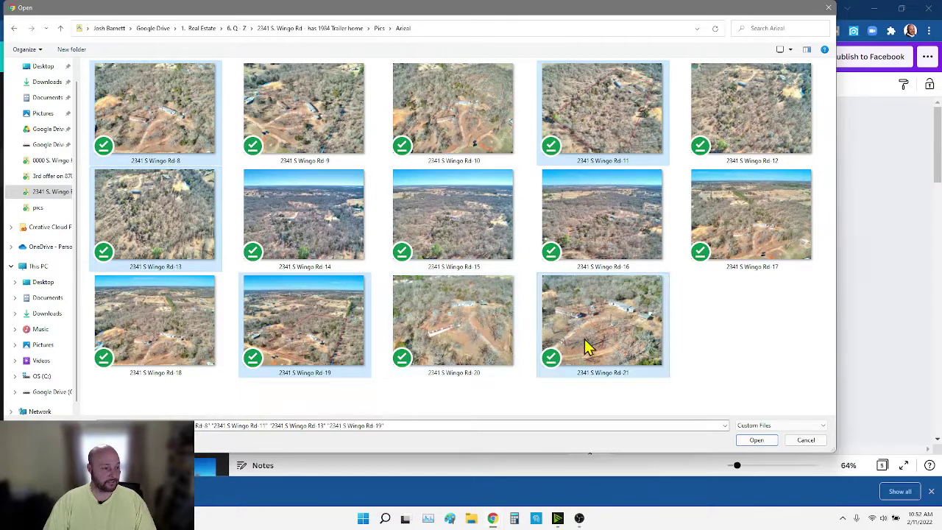
Upload the five selected aerial photos into Canva's Uploads library.
click(748, 443)
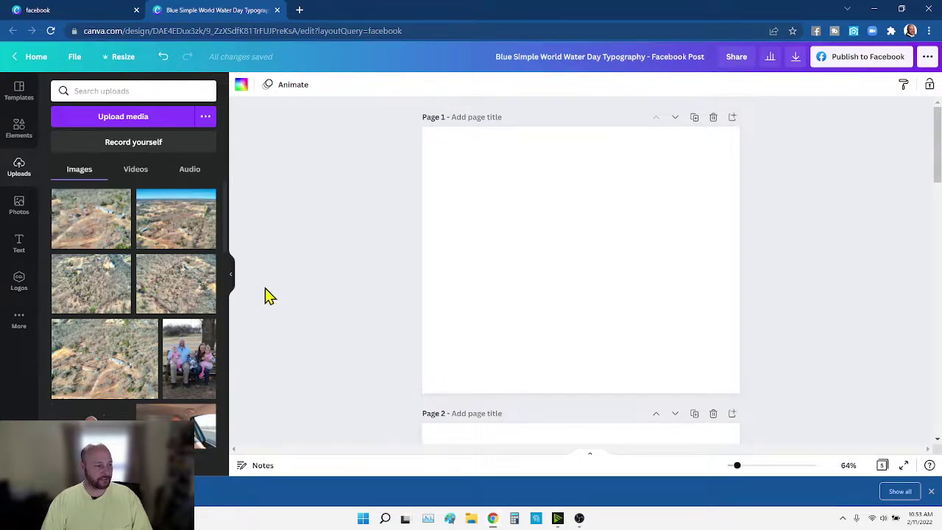
Add the blue-sky aerial photo to page 1 and another aerial photo to page 2.
click(192, 234)
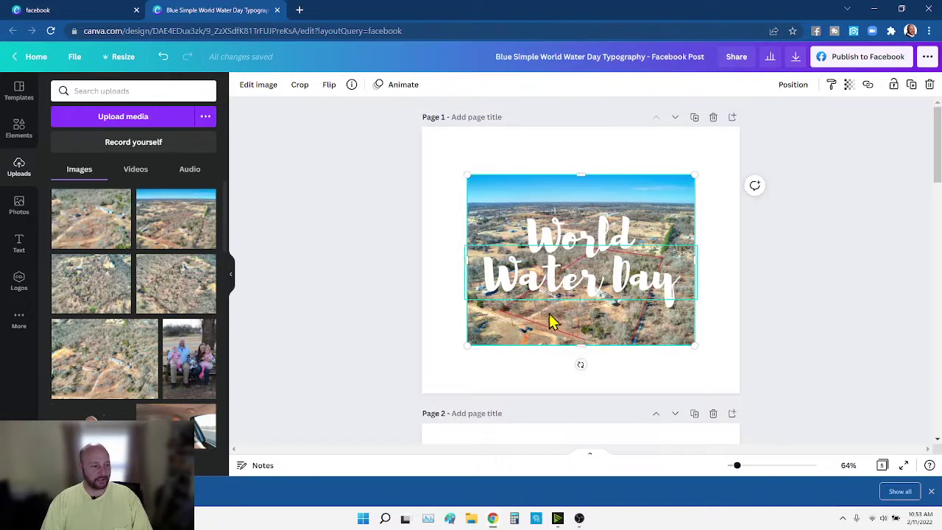
scroll(516, 327, down, 5)
scroll(516, 332, down, 2)
scroll(439, 145, up, 1)
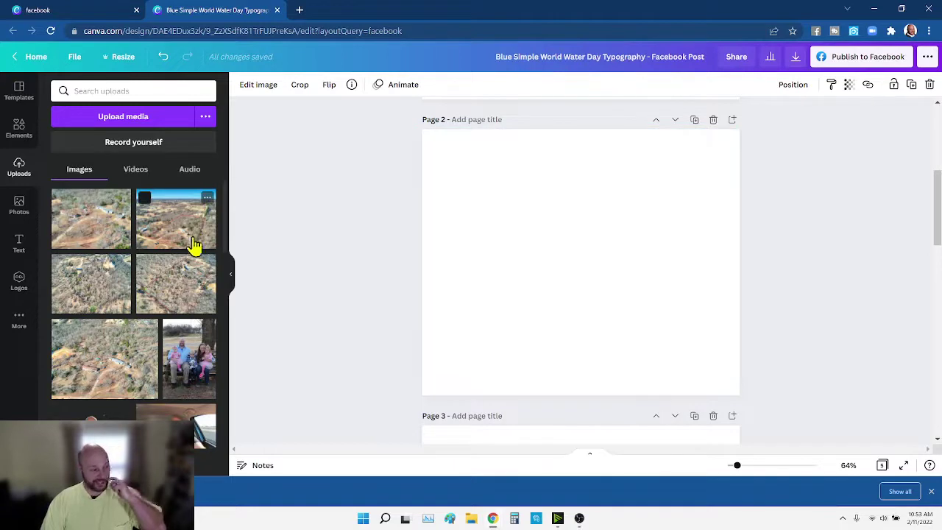
click(185, 298)
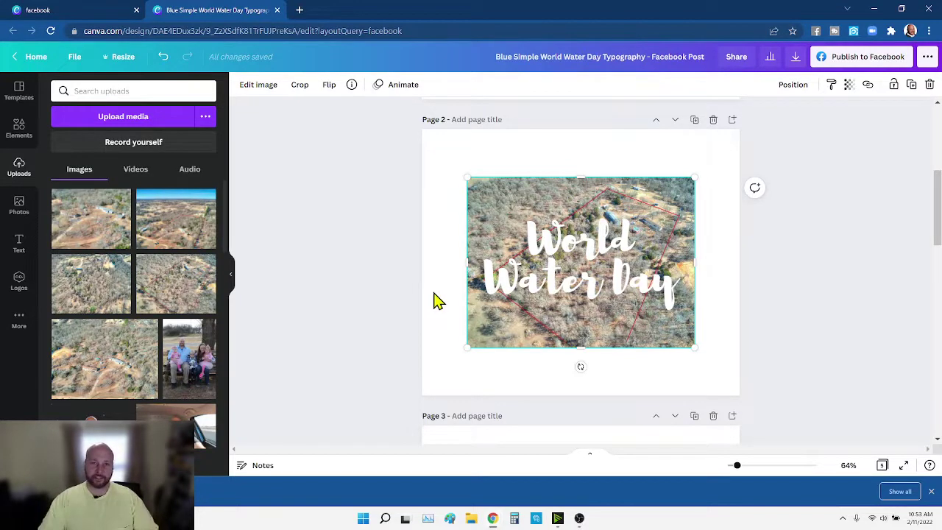
Add uploaded aerial photos to pages 3, 4 and 5.
scroll(433, 305, down, 5)
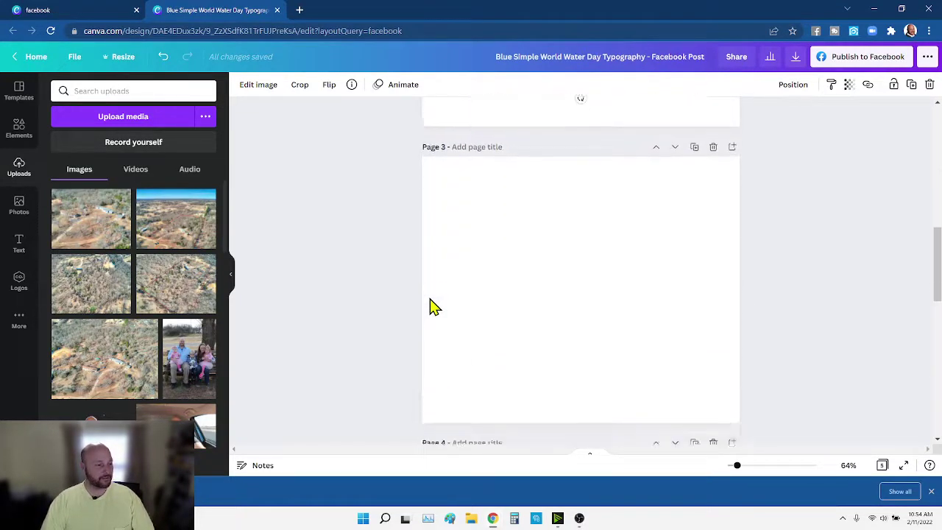
click(88, 301)
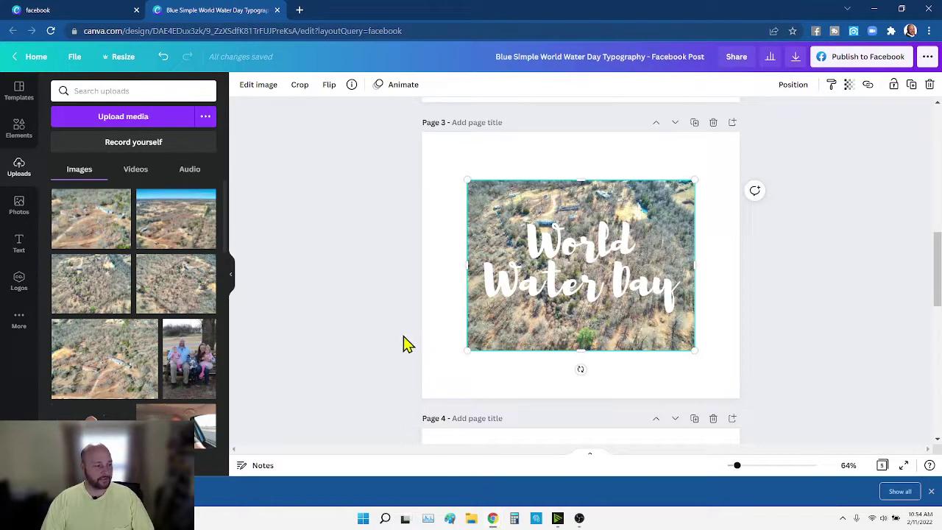
scroll(406, 343, down, 4)
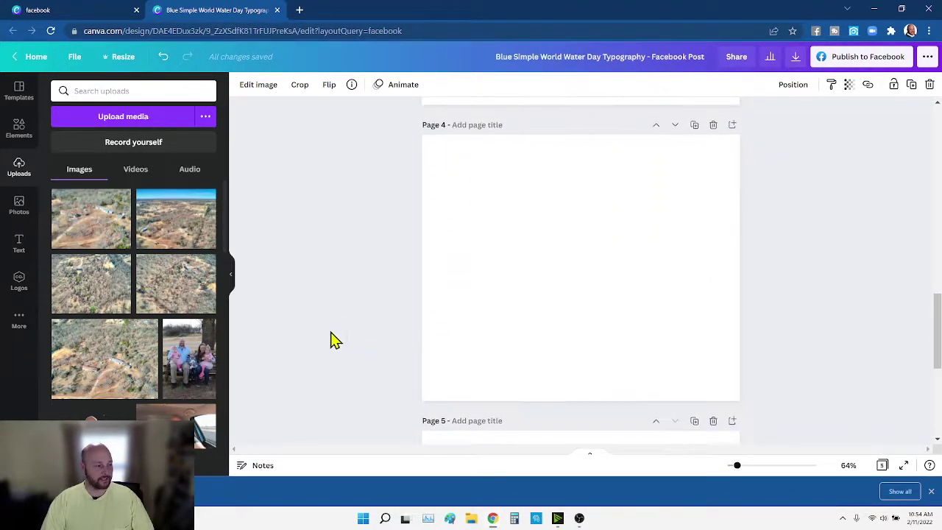
click(118, 374)
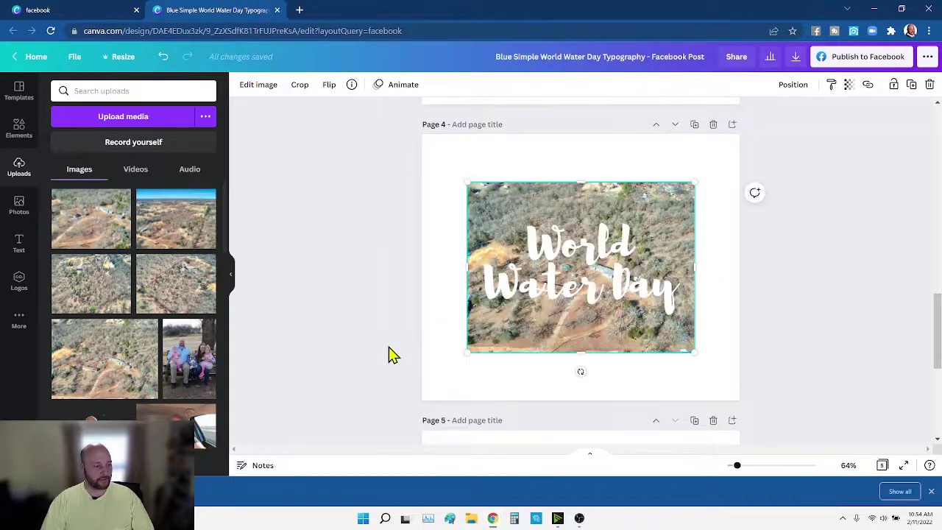
scroll(390, 354, down, 3)
scroll(389, 353, up, 2)
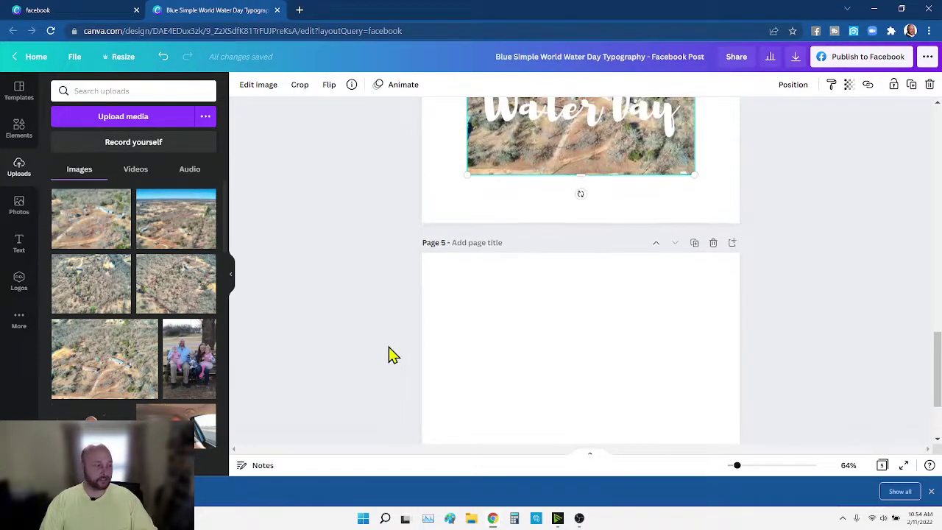
scroll(389, 354, down, 2)
click(98, 221)
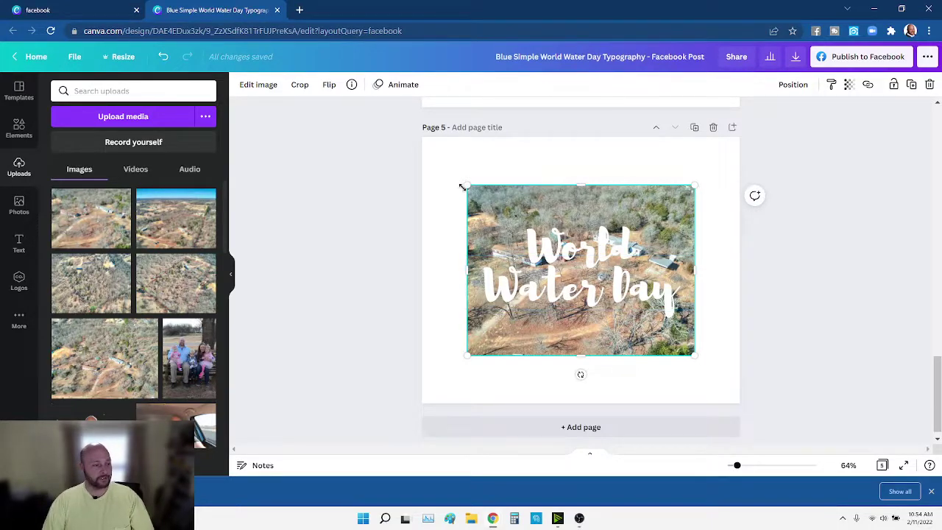
Stretch the aerial photos on pages 5 and 4 to fill their pages.
drag(467, 185, 404, 137)
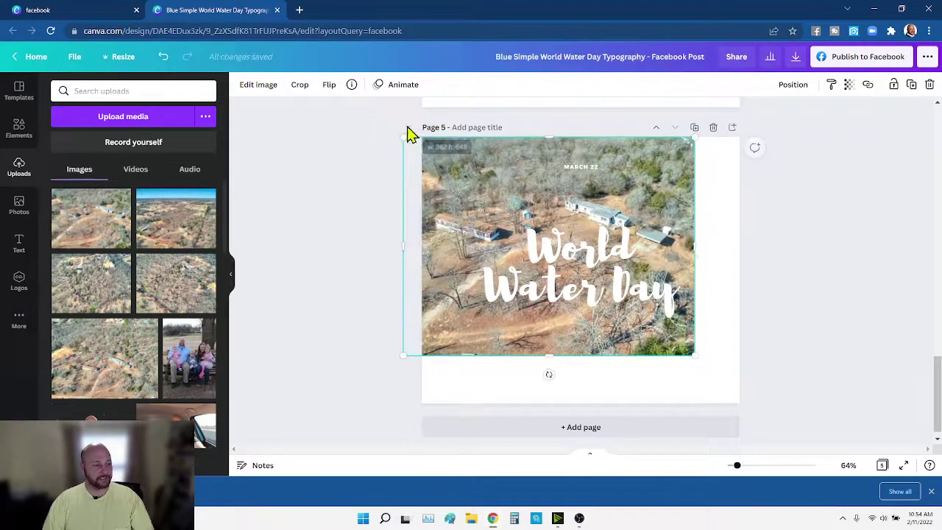
drag(694, 358, 702, 395)
scroll(705, 364, up, 5)
click(612, 389)
drag(468, 243, 404, 194)
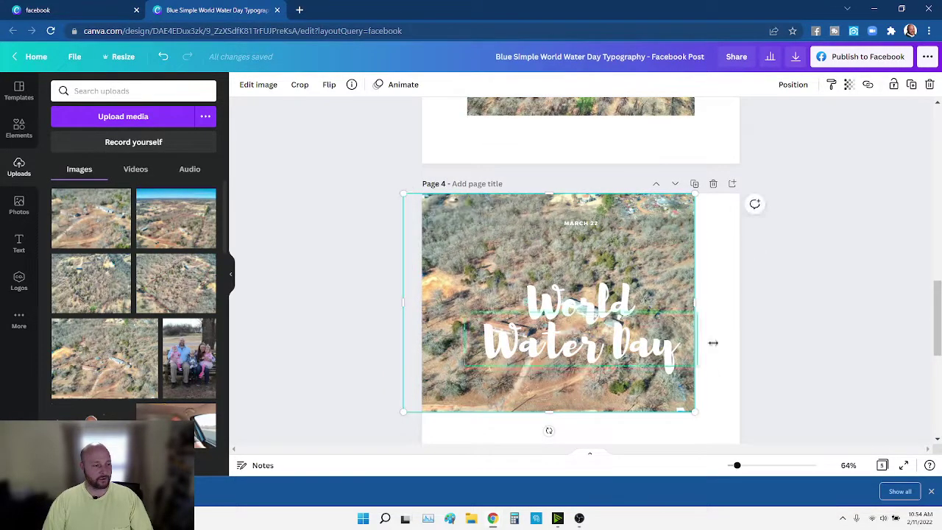
drag(700, 417, 742, 446)
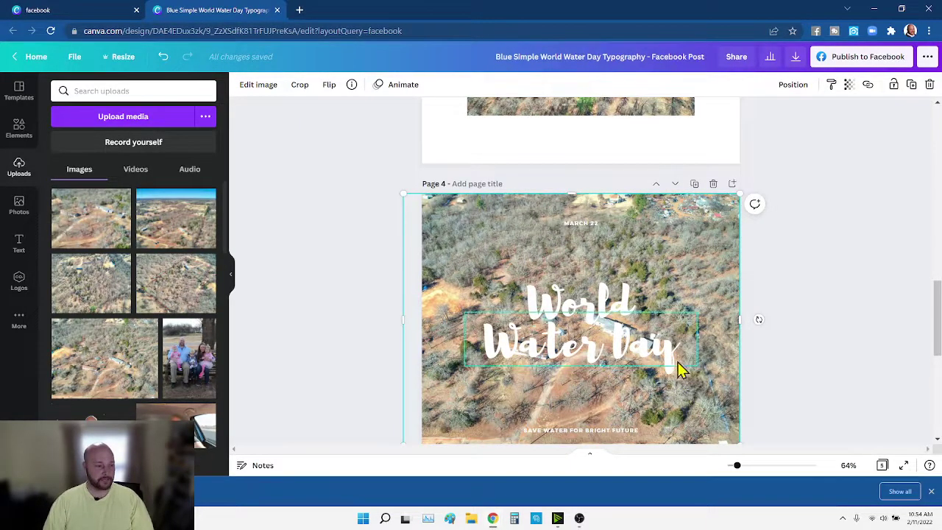
Stretch page 3's aerial photo to fill the whole page.
scroll(677, 361, down, 1)
scroll(677, 364, up, 2)
scroll(678, 361, up, 3)
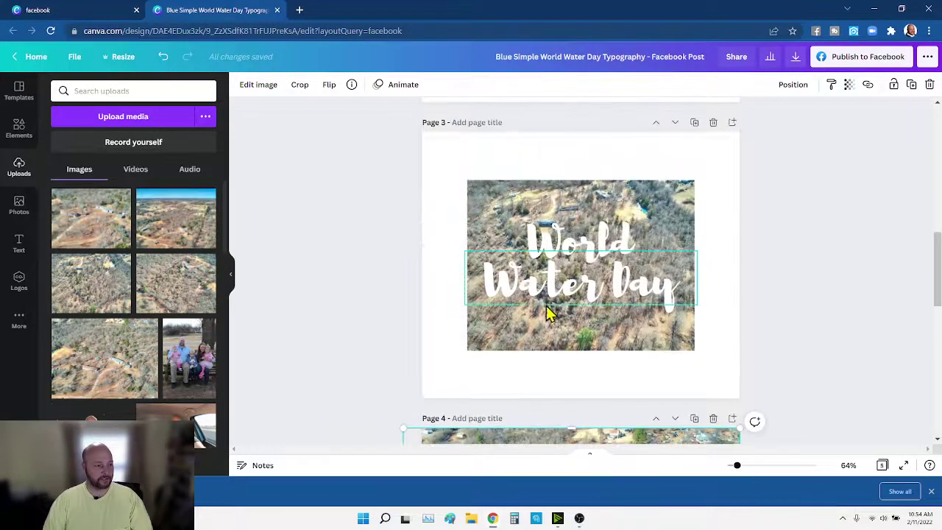
click(486, 199)
drag(468, 181, 403, 133)
drag(694, 351, 758, 416)
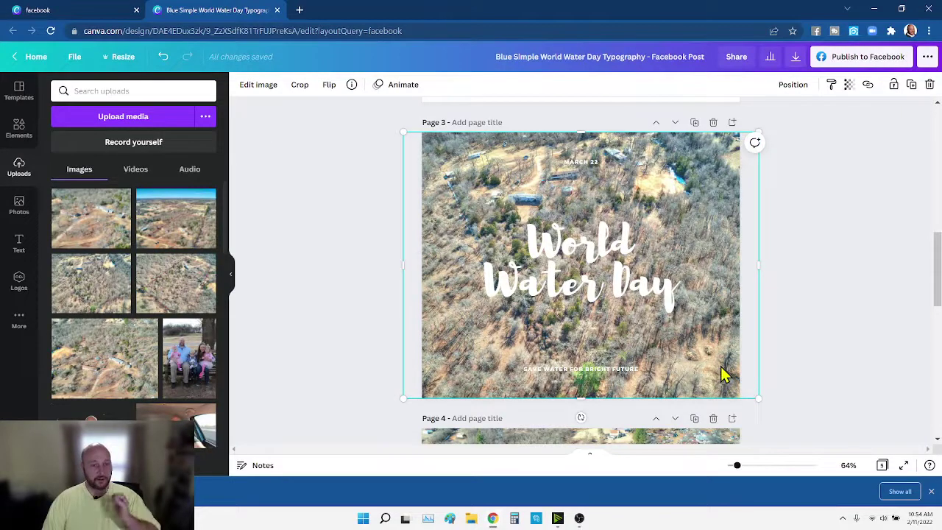
Stretch the aerial photos on pages 2 and 1 to fill the page behind the script.
scroll(700, 331, up, 5)
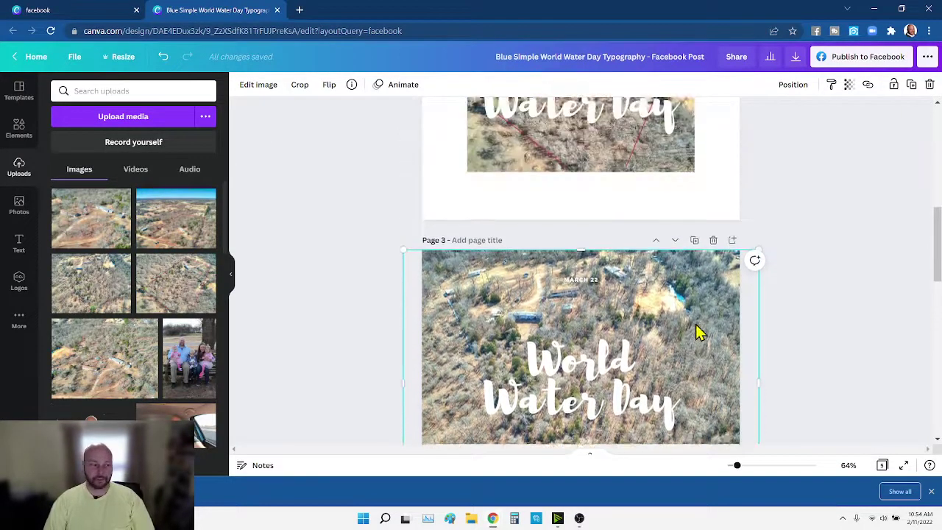
click(475, 220)
drag(467, 178, 414, 121)
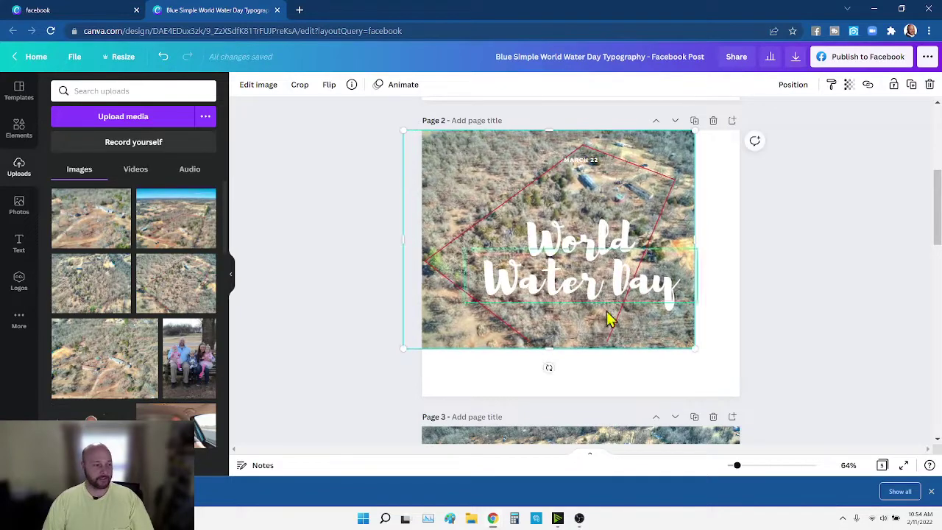
drag(695, 355, 746, 406)
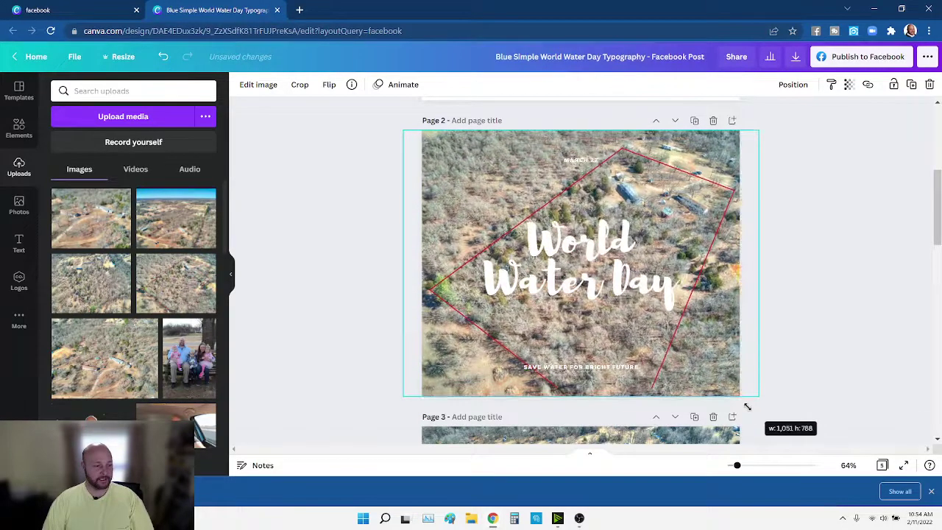
scroll(718, 358, up, 1)
scroll(718, 358, up, 6)
click(489, 193)
drag(469, 177, 404, 126)
drag(688, 343, 742, 402)
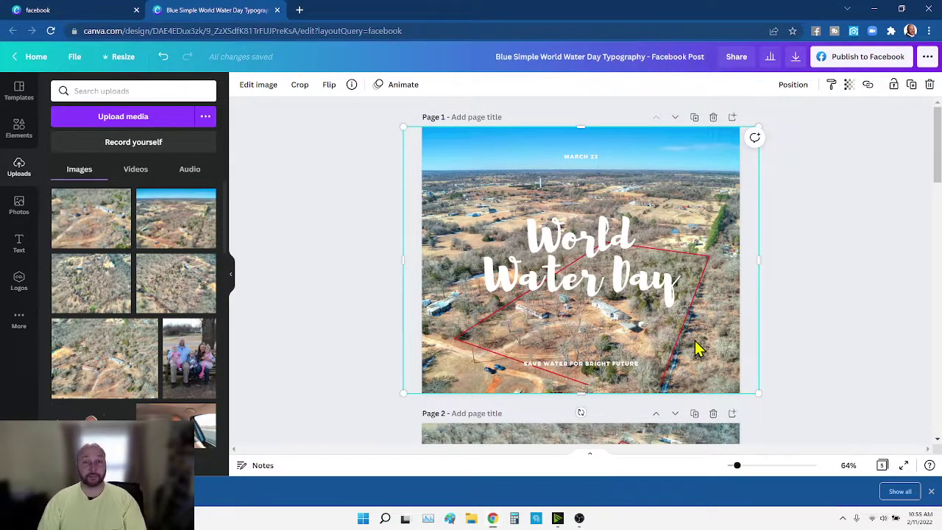
Replace page 1's MARCH 22 top caption with '5 ACRES MORE OR LESS'.
click(589, 159)
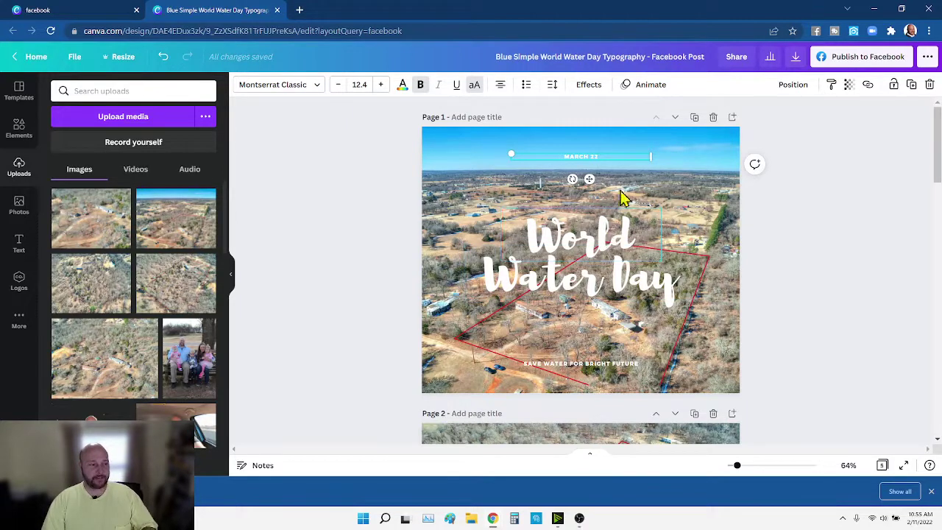
double_click(597, 156)
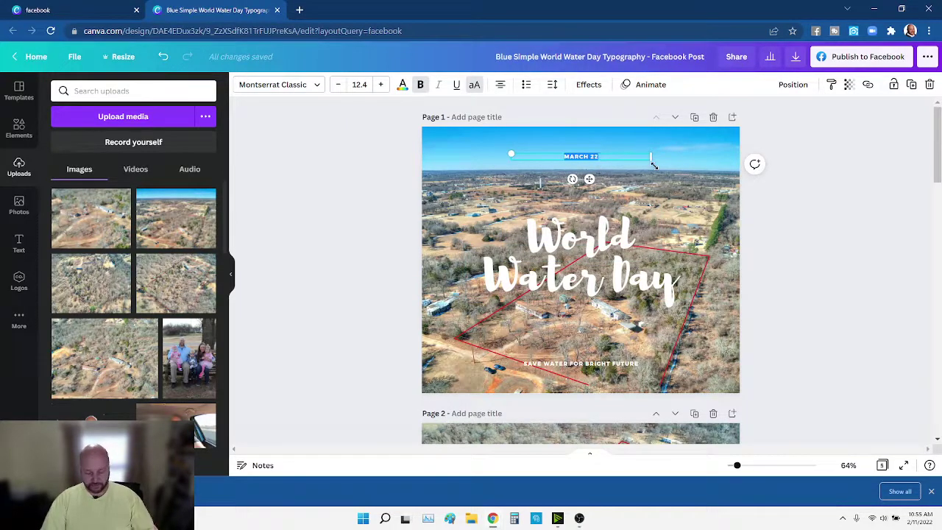
text(5 ACRES)
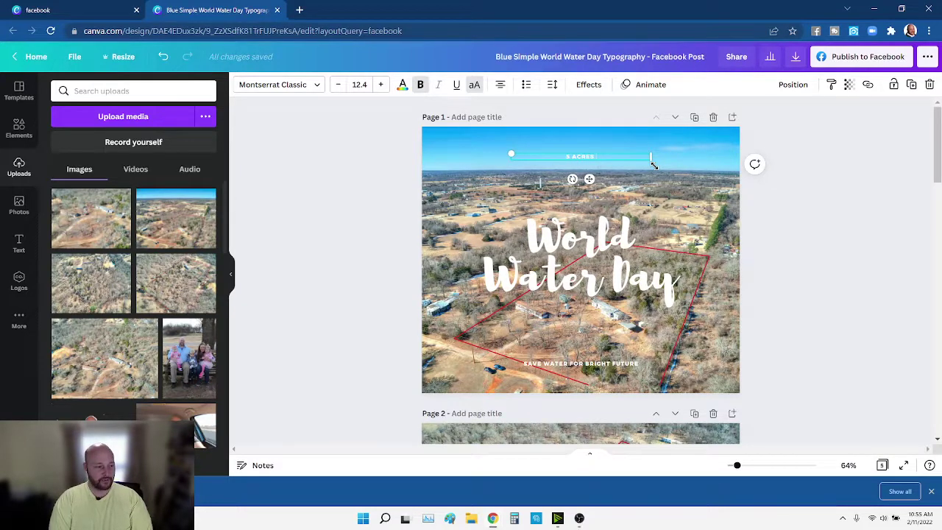
text(MORE)
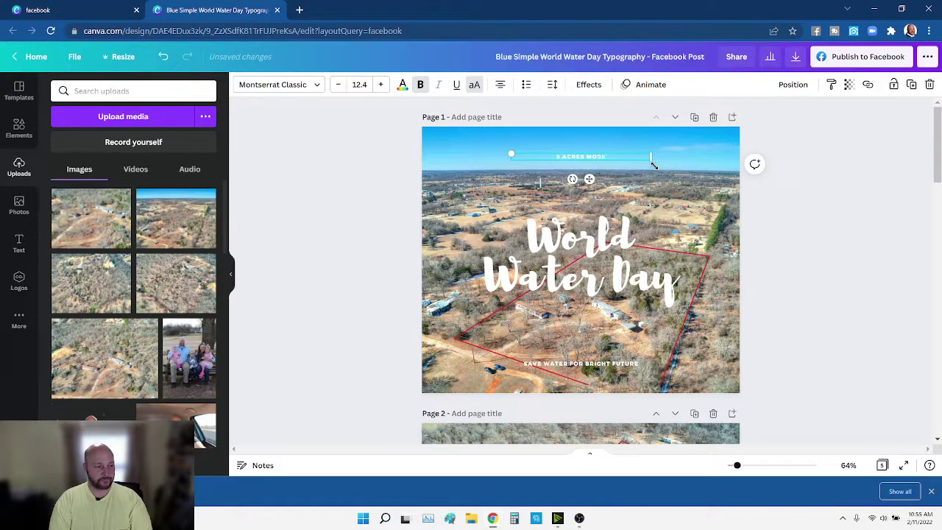
text( OR LESS)
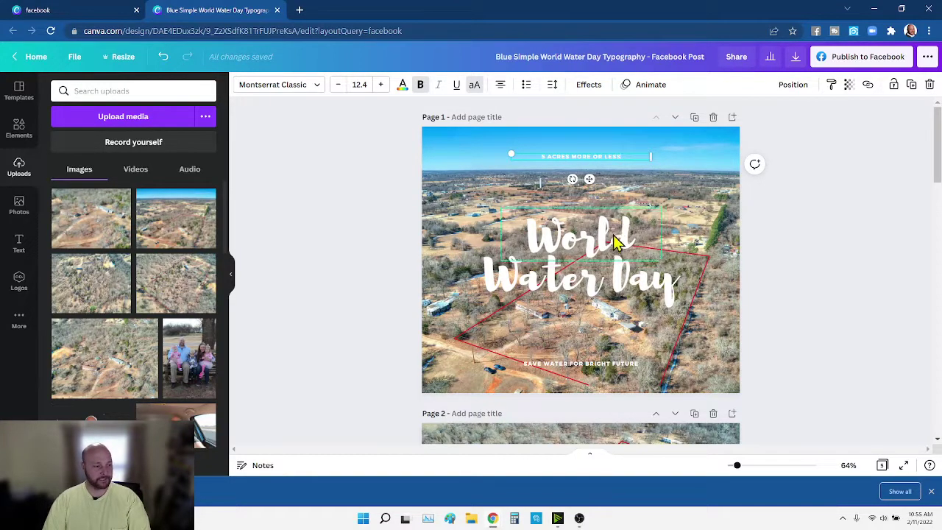
Change page 1's bottom caption to 'WITH SEPTIC & WELL OFFERED AS-IS'.
click(613, 368)
double_click(611, 363)
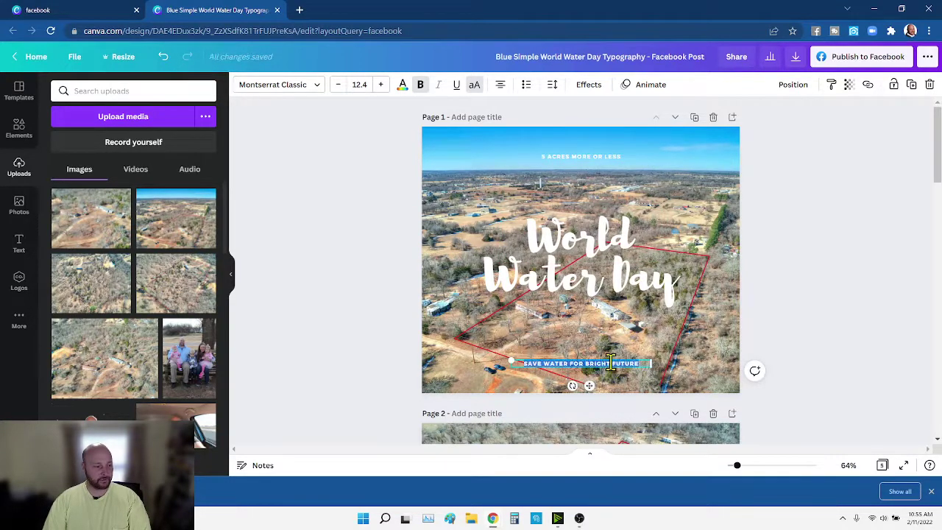
text(WITH)
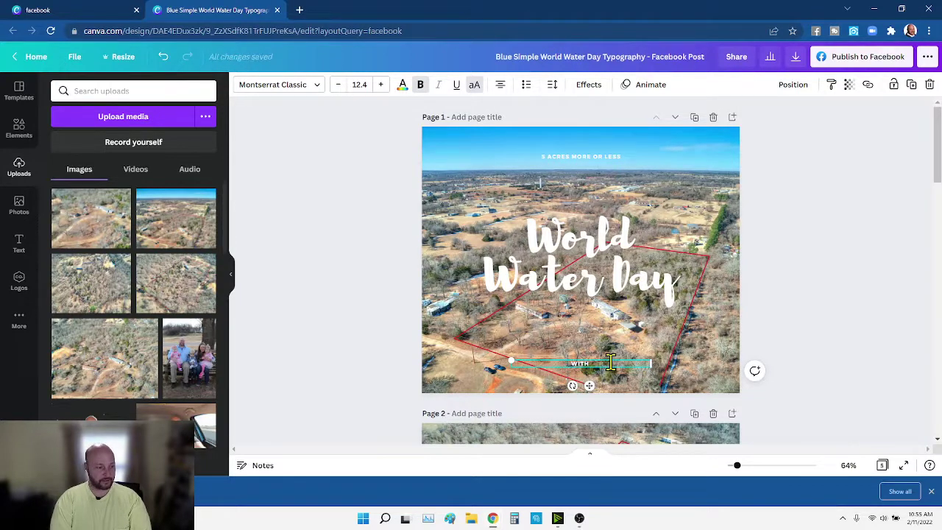
text( SEPTIC)
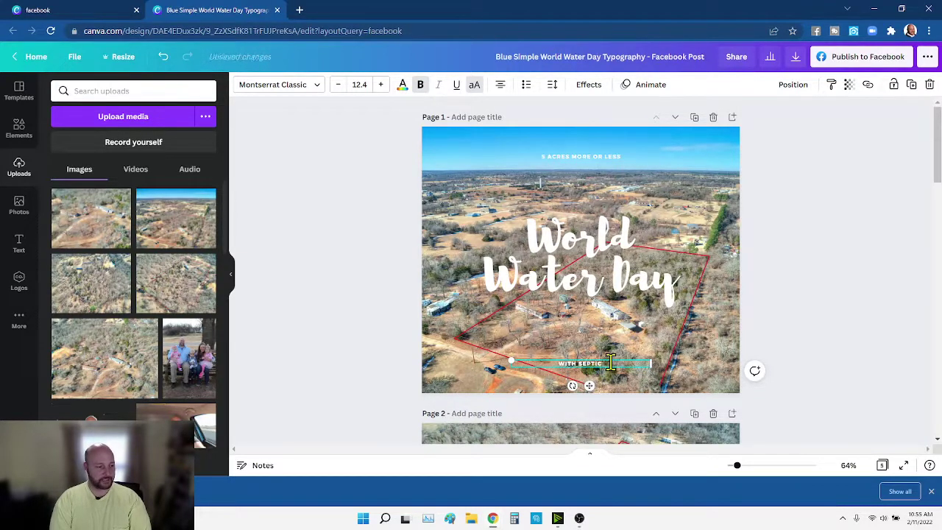
text( & WE)
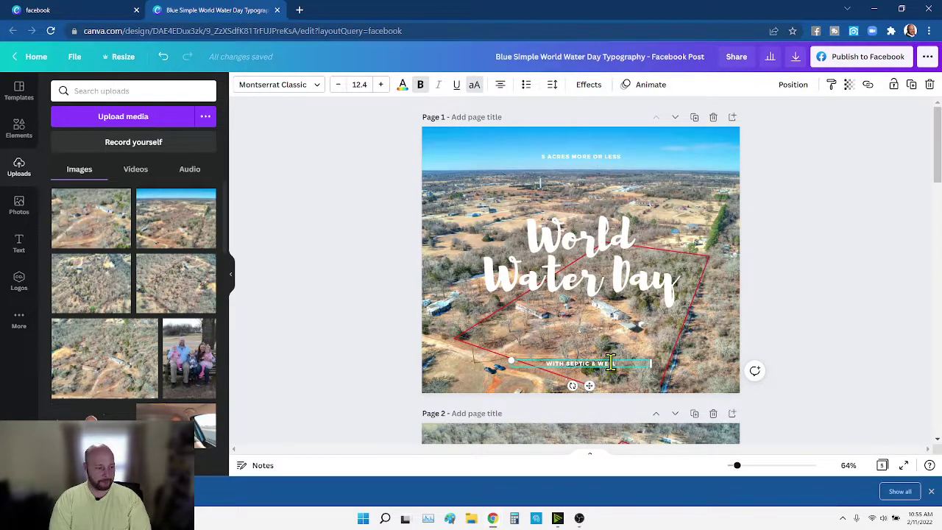
text(LL)
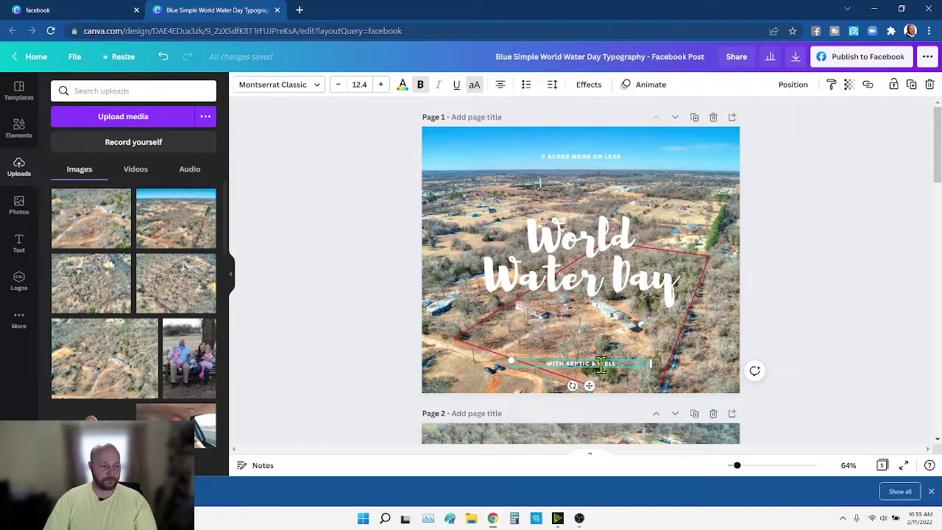
text(OFFERED AS-IS)
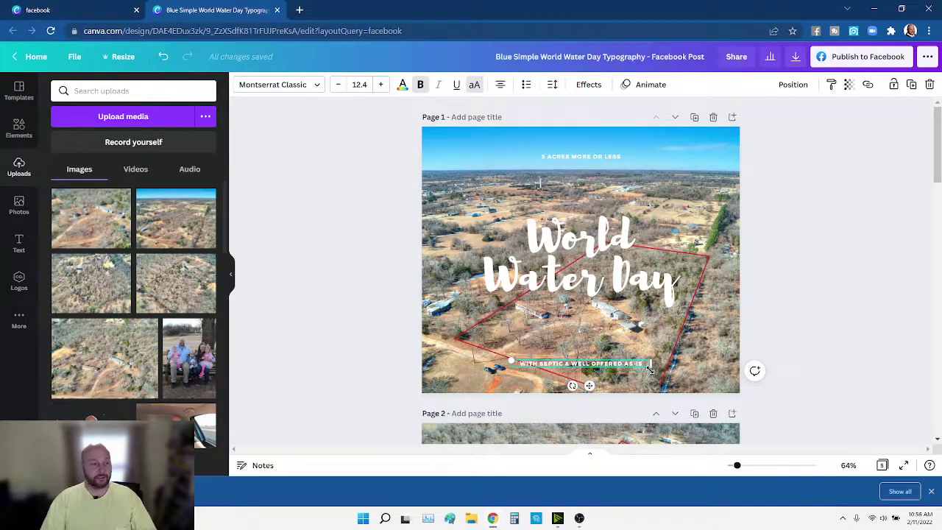
Copy the 'WITH SEPTIC & WELL OFFERED AS-IS' caption and put it in place of the bottom captions on pages 2 and 3.
triple_click(593, 363)
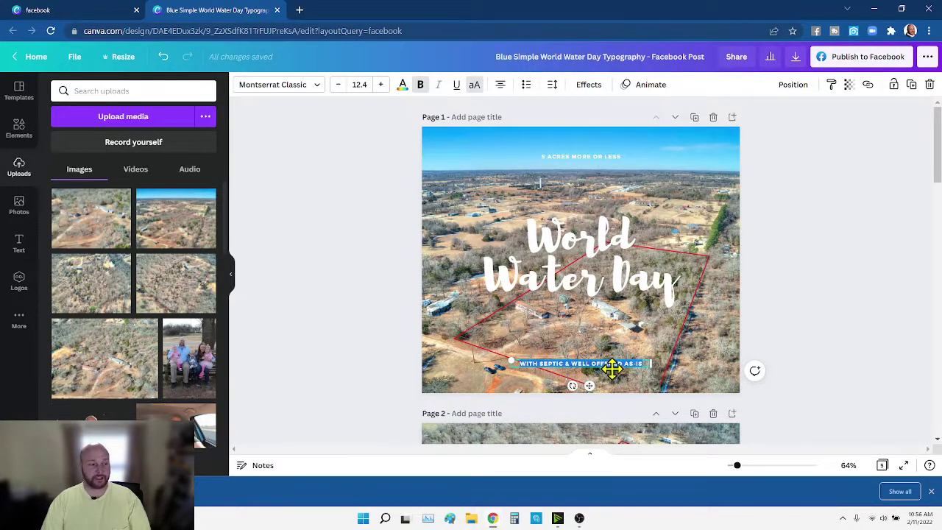
scroll(614, 372, down, 5)
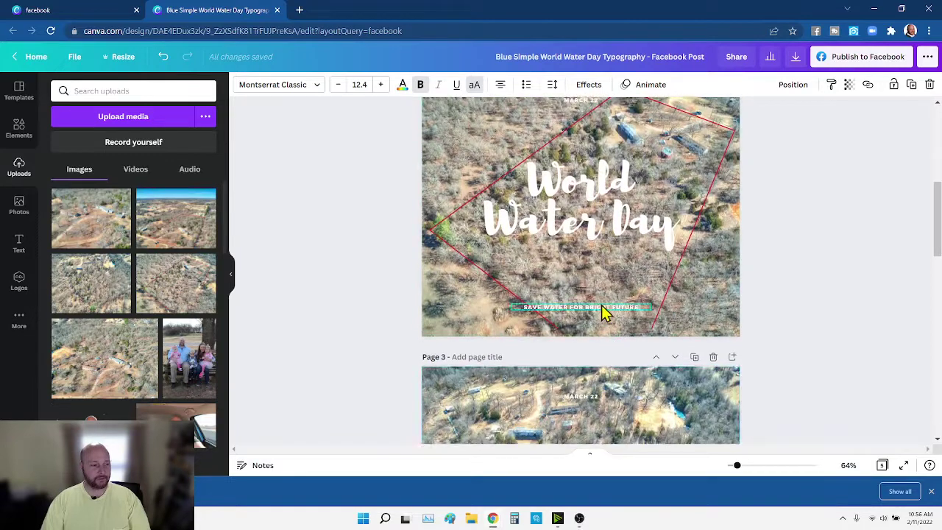
double_click(602, 306)
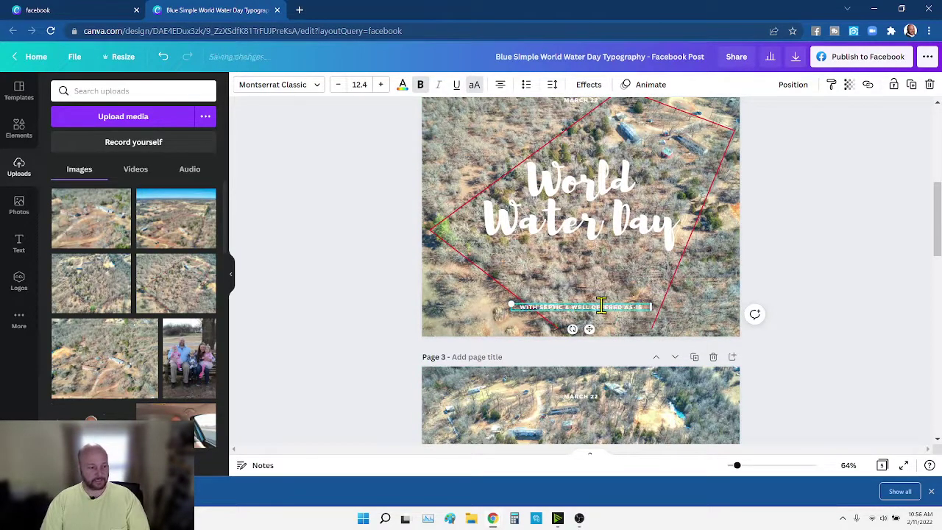
scroll(602, 310, down, 3)
click(595, 369)
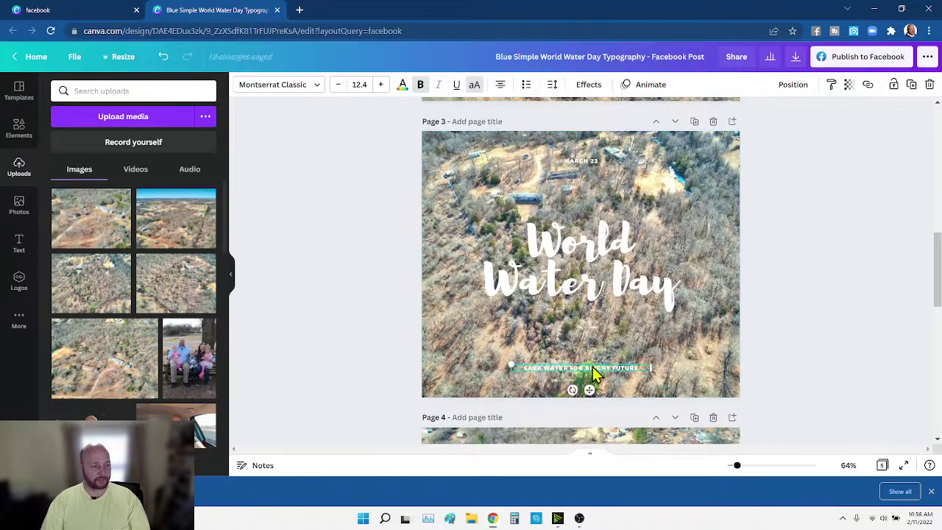
click(593, 367)
click(593, 367)
Paste the septic and well caption over the bottom captions on pages 4 and 5.
scroll(595, 368, down, 4)
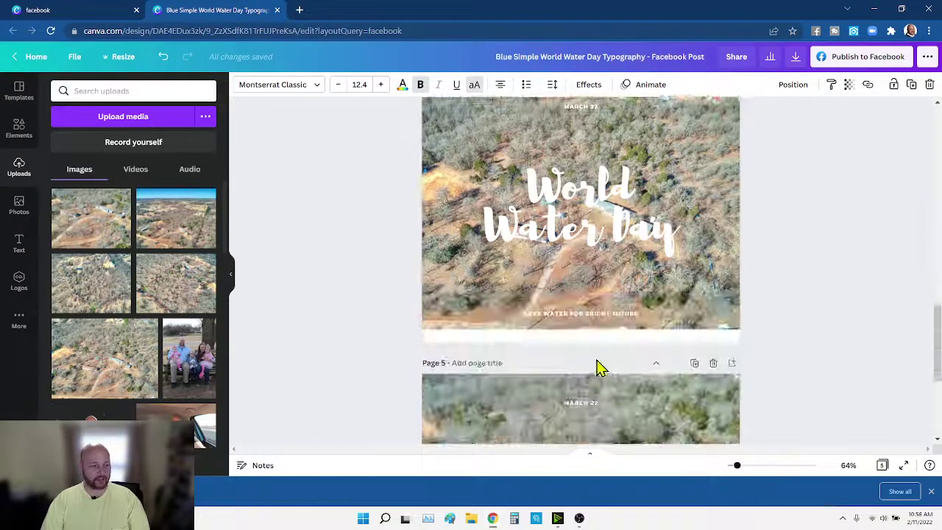
click(594, 310)
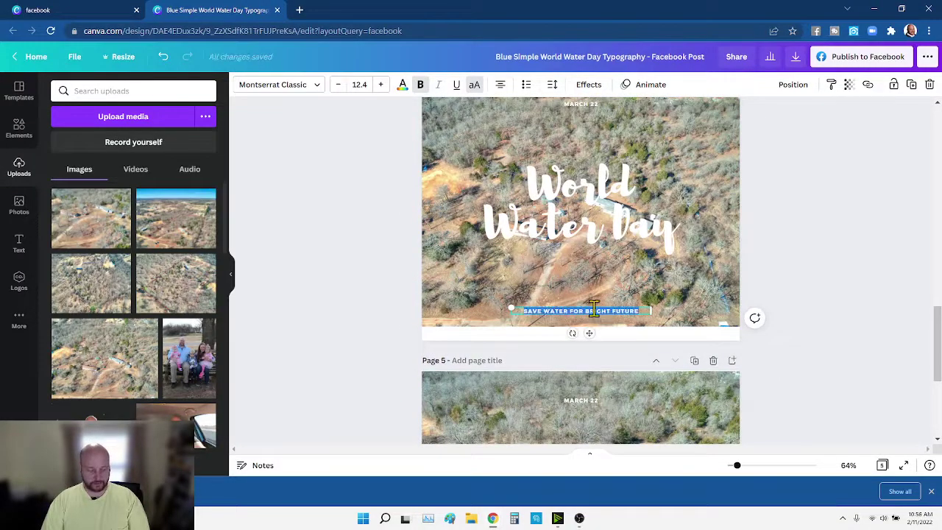
click(594, 308)
scroll(593, 309, down, 3)
click(593, 370)
click(591, 370)
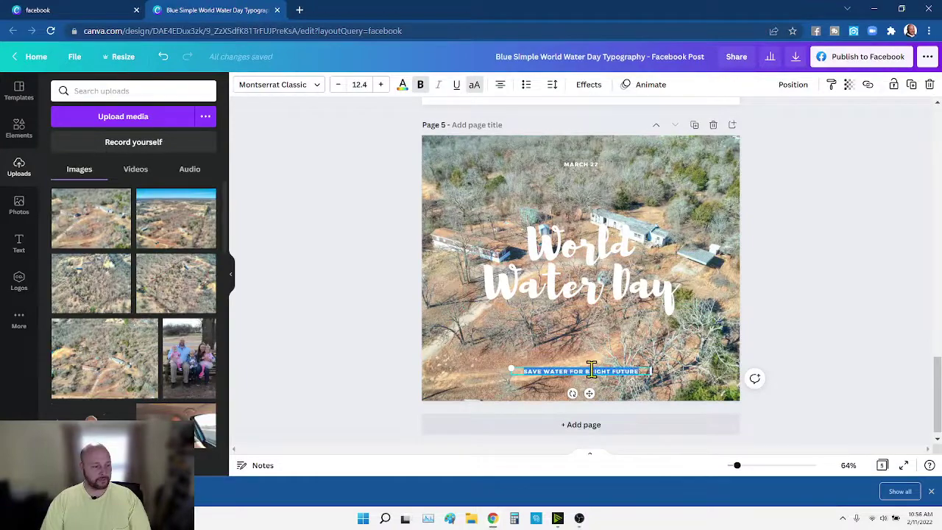
text(WITH SEPTIC & WELL OFFERED AS IS)
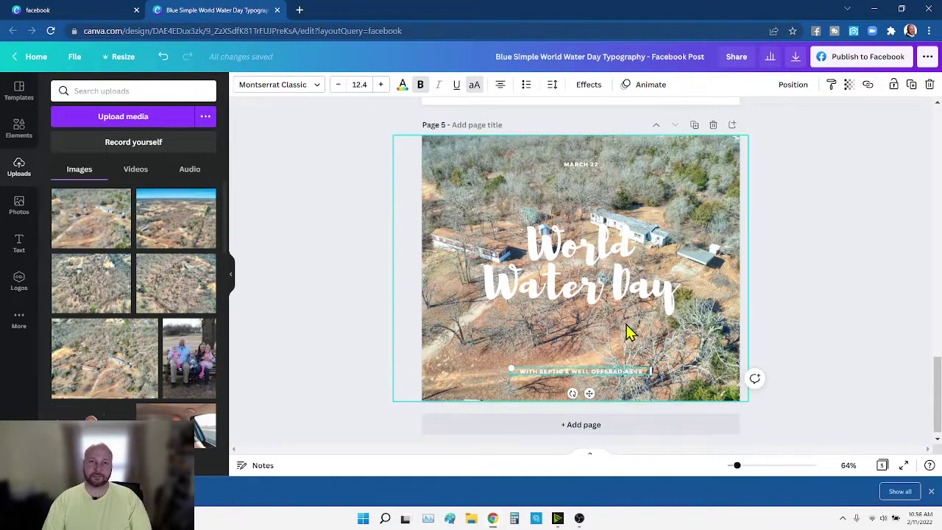
Copy page 1's '5 ACRES MORE OR LESS' caption and start replacing MARCH 22 on pages 2 and 3.
scroll(626, 316, up, 15)
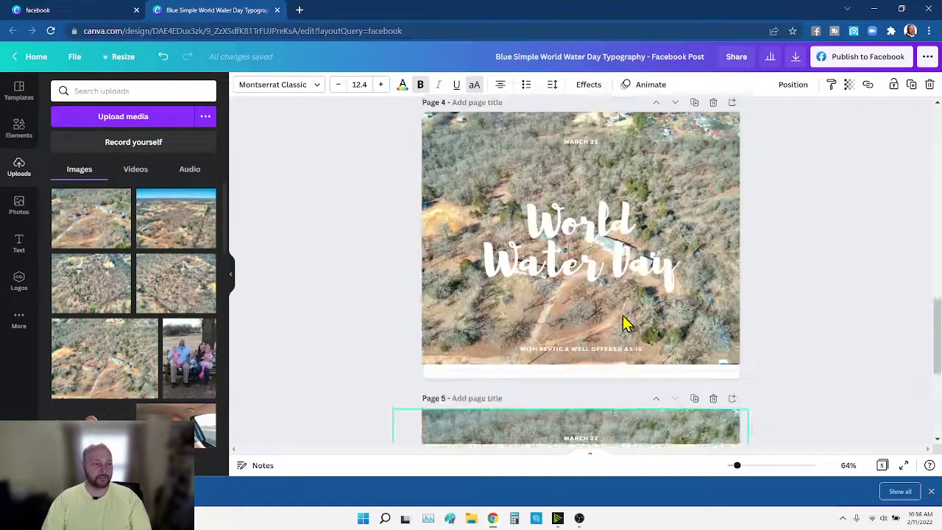
click(609, 157)
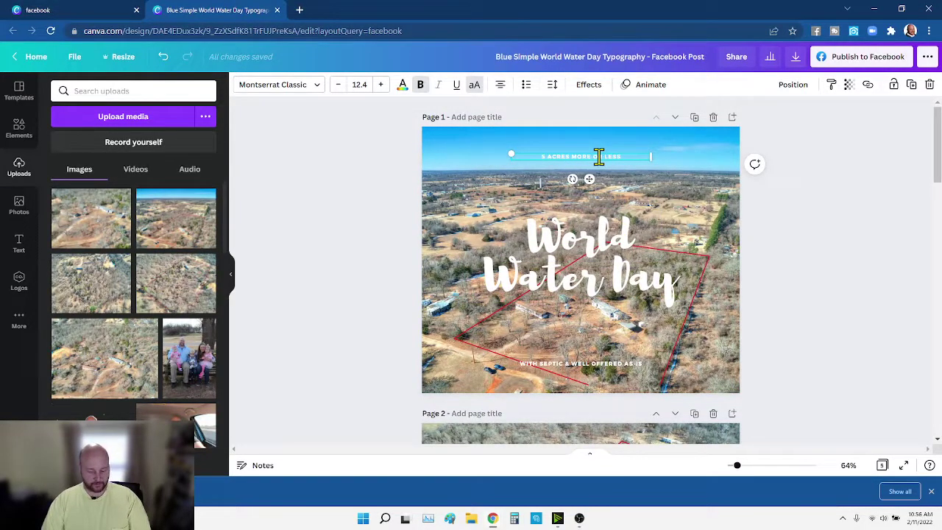
double_click(599, 156)
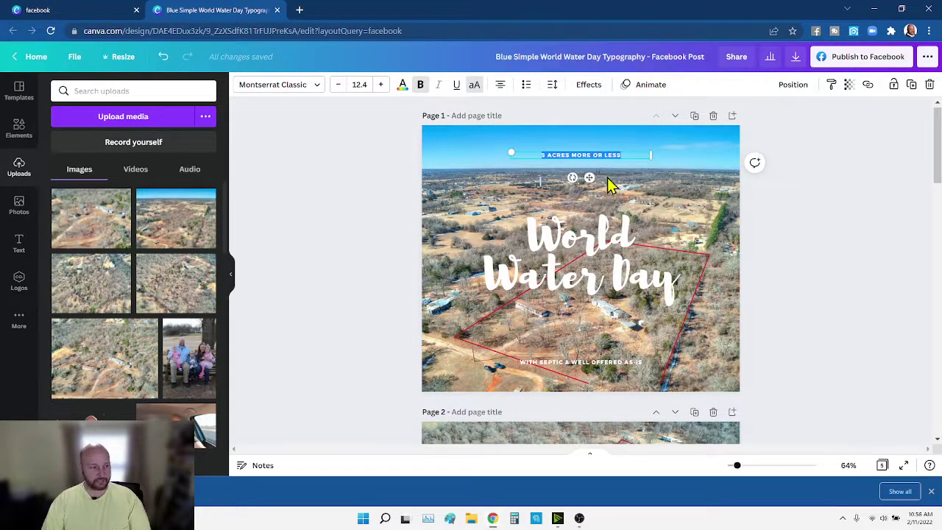
scroll(599, 157, down, 4)
double_click(585, 161)
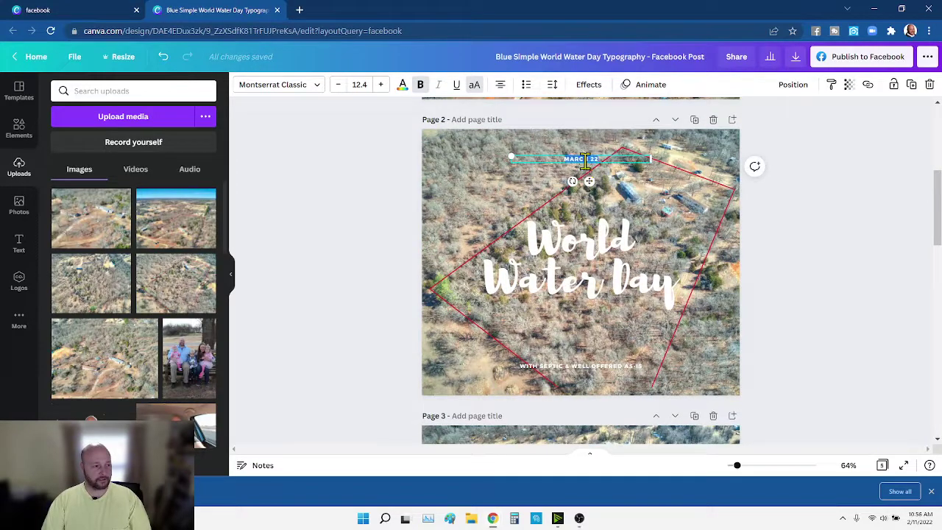
scroll(581, 184, down, 3)
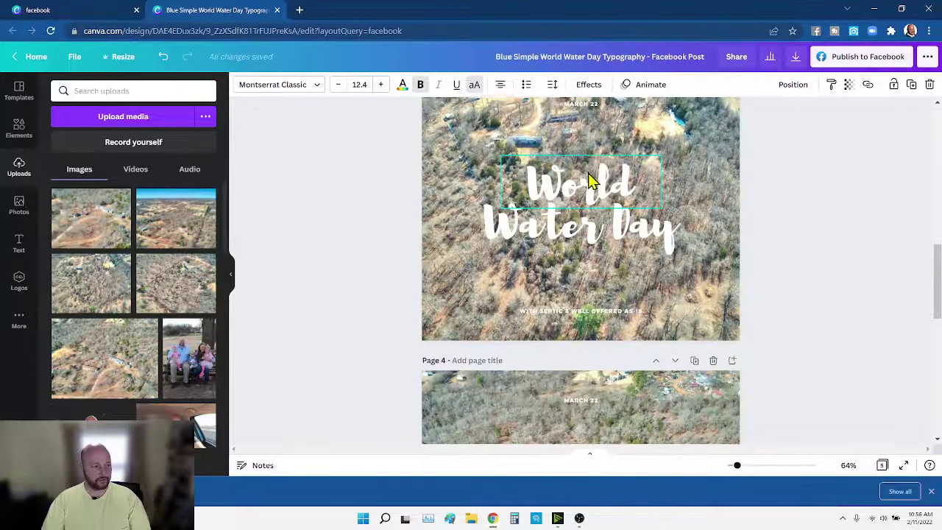
click(589, 214)
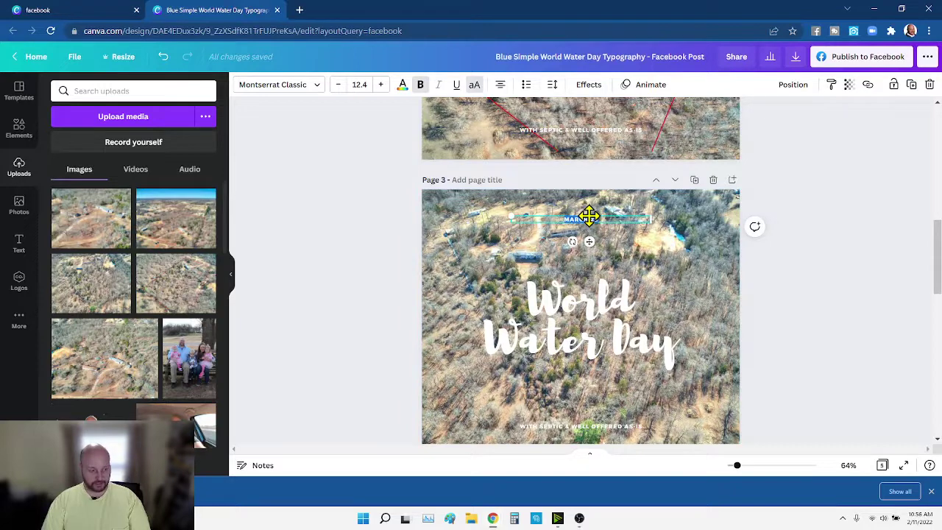
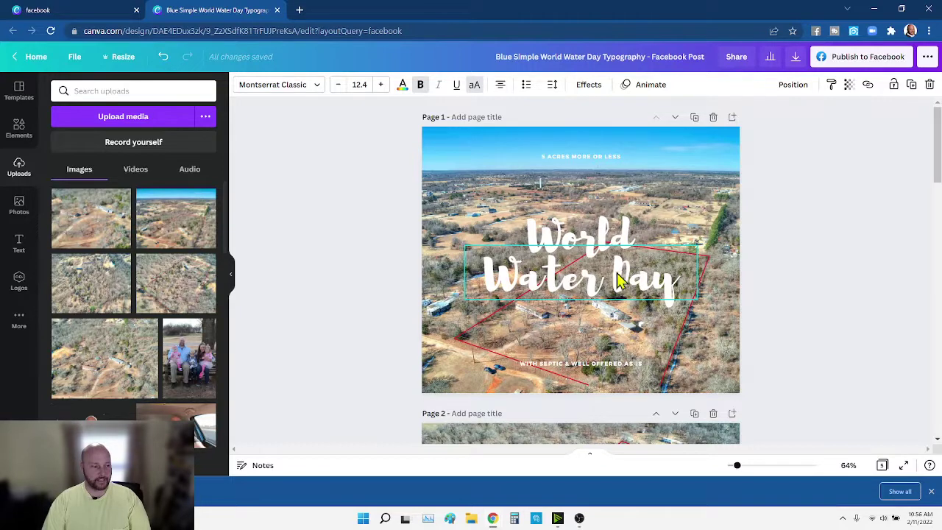
Move both lines of the page 1 'World Water Day' headline up and to the left.
click(608, 273)
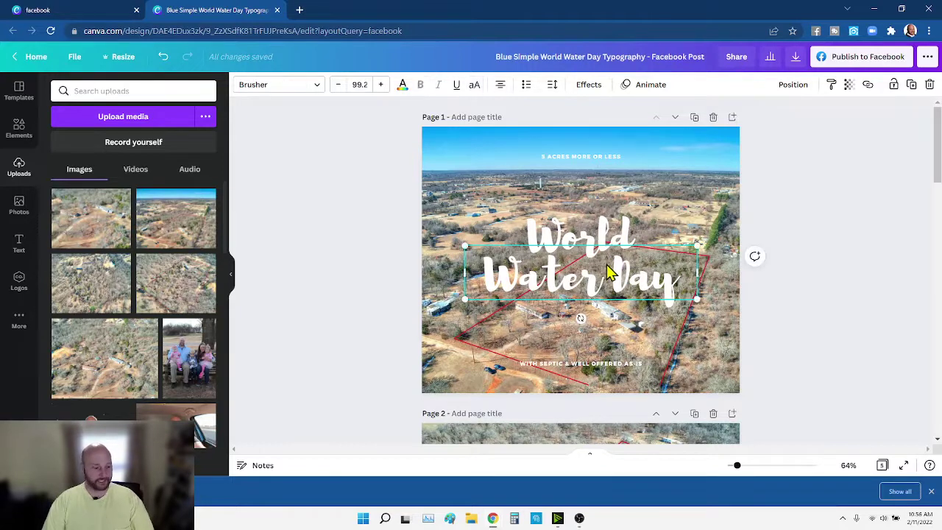
shift+click(610, 243)
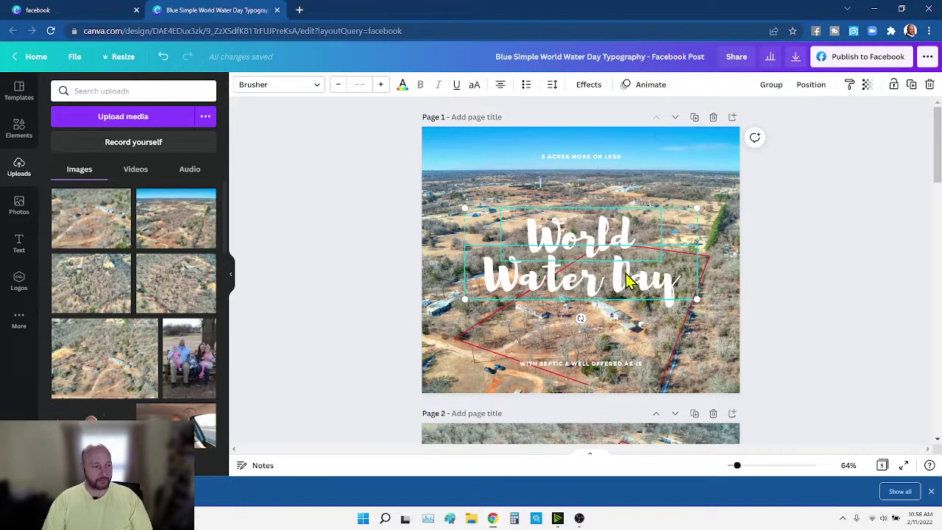
drag(623, 290, 566, 233)
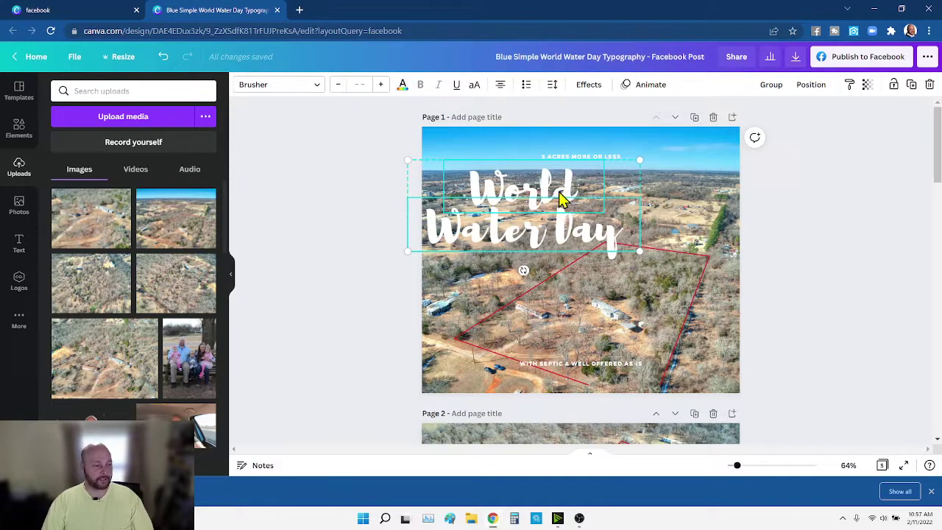
click(339, 199)
Replace the headline lines with 'McLoud' and 'Schools'.
click(511, 191)
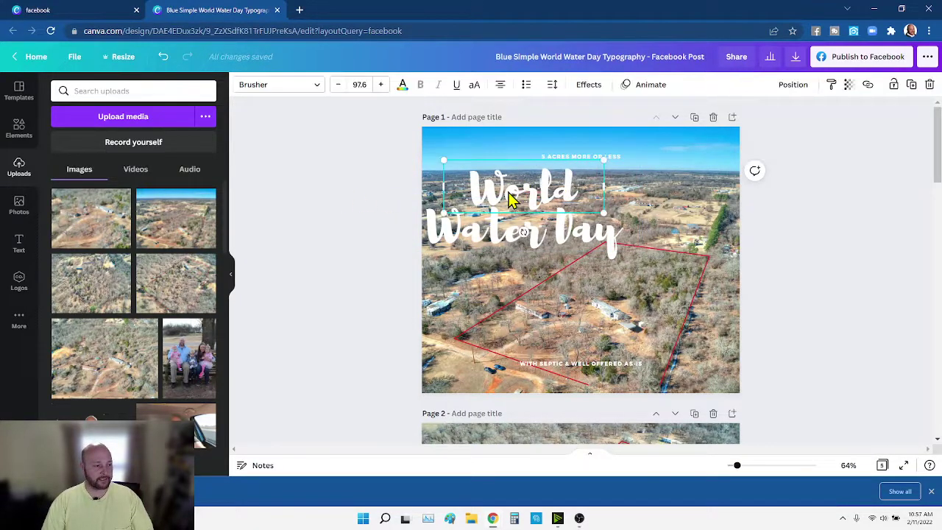
click(508, 191)
text(Mc)
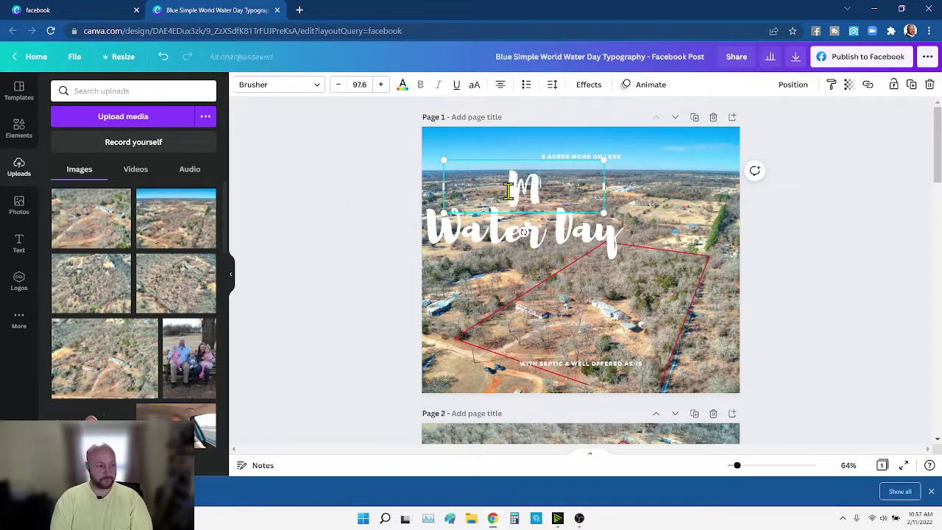
text(Loud)
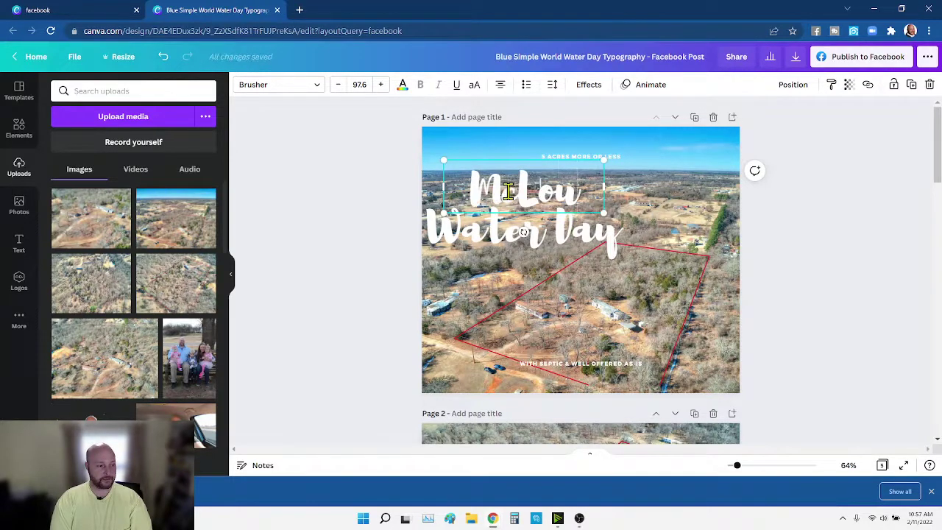
click(513, 223)
click(514, 226)
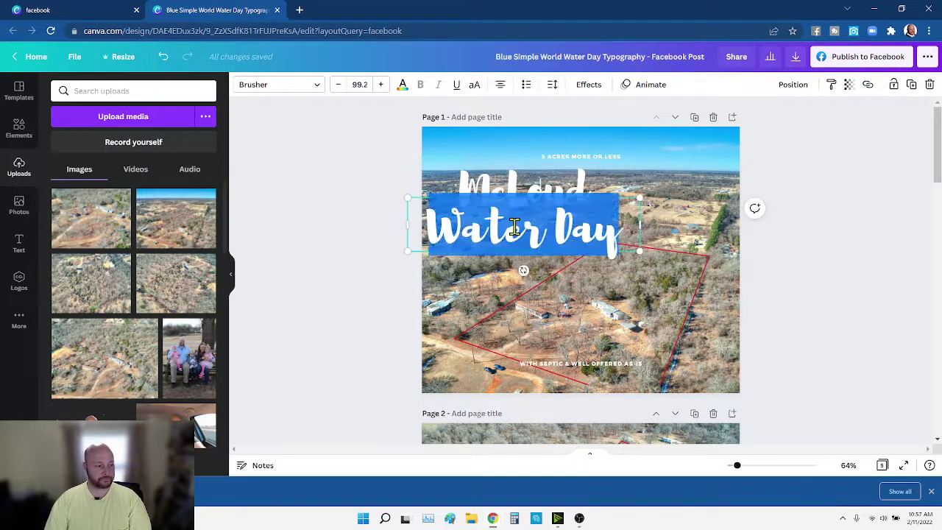
text(Schools)
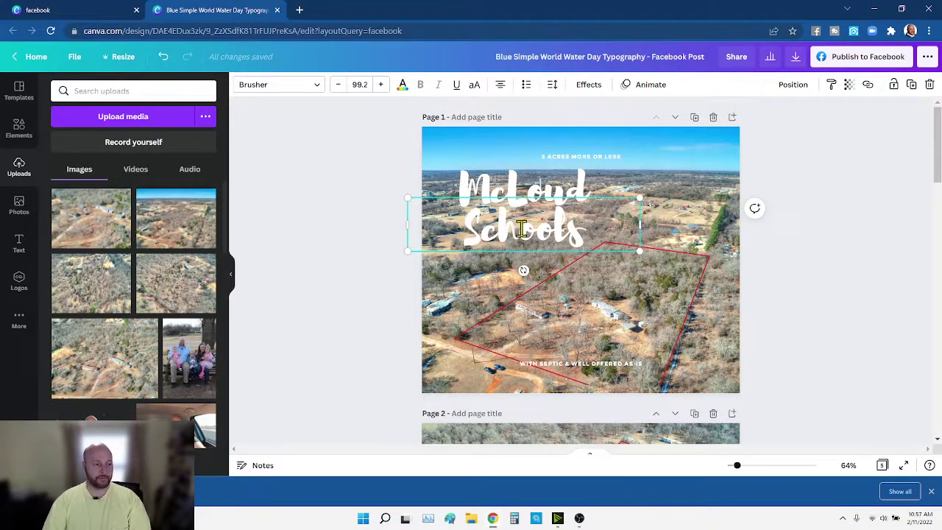
click(375, 263)
Move both lines of the page 2 headline up and to the left.
scroll(376, 264, down, 5)
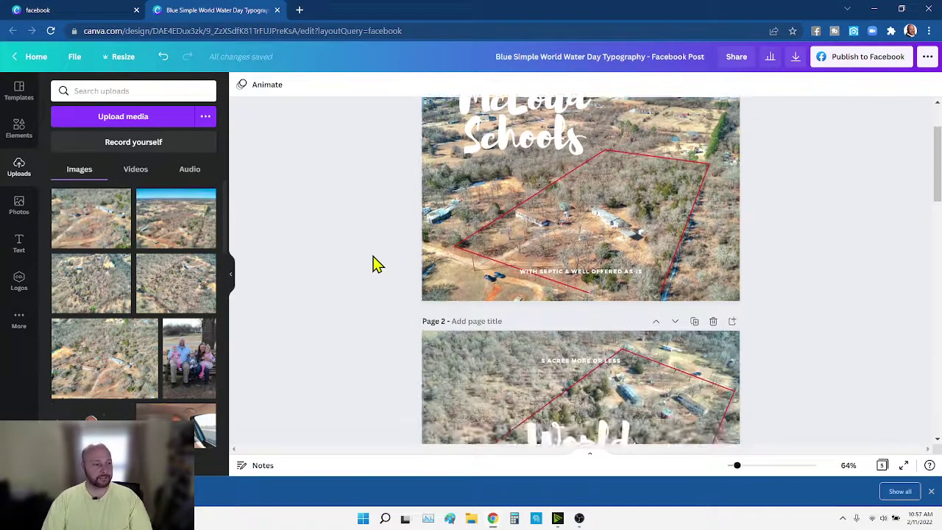
scroll(570, 228, up, 2)
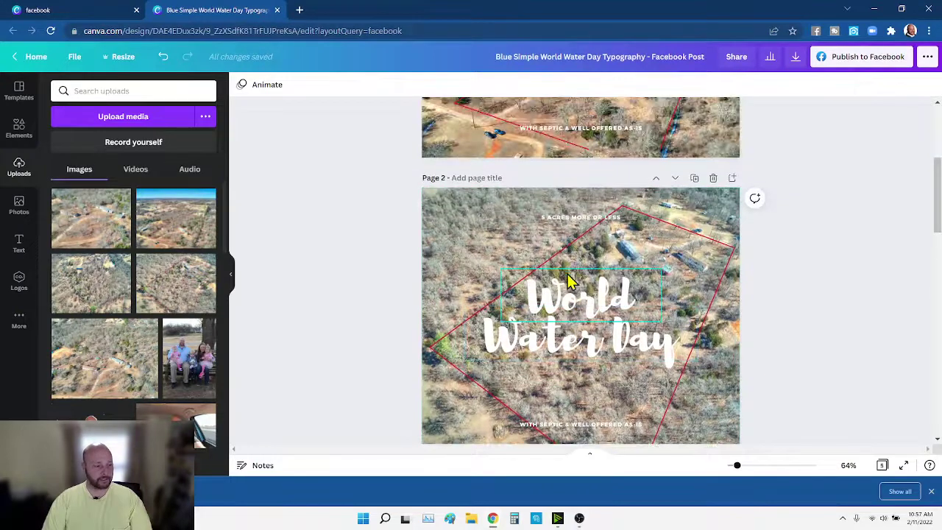
click(579, 309)
shift+click(578, 330)
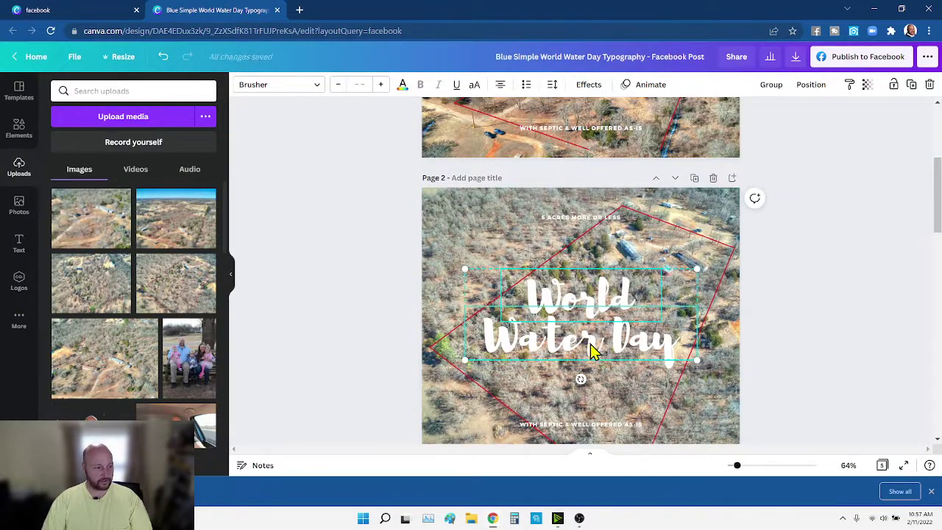
drag(591, 349, 535, 304)
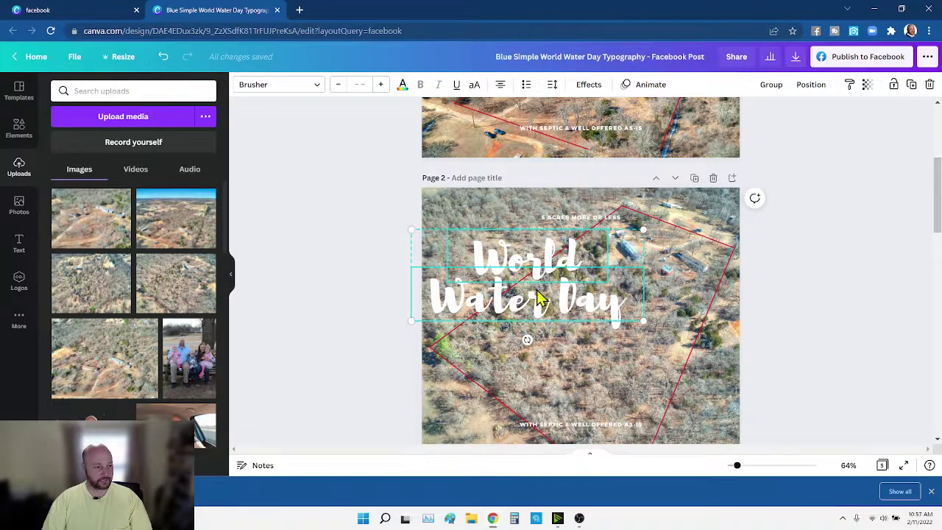
click(355, 301)
Retype the page 2 headline lines as 'Secluded' and 'Rural Road'.
click(495, 270)
click(495, 265)
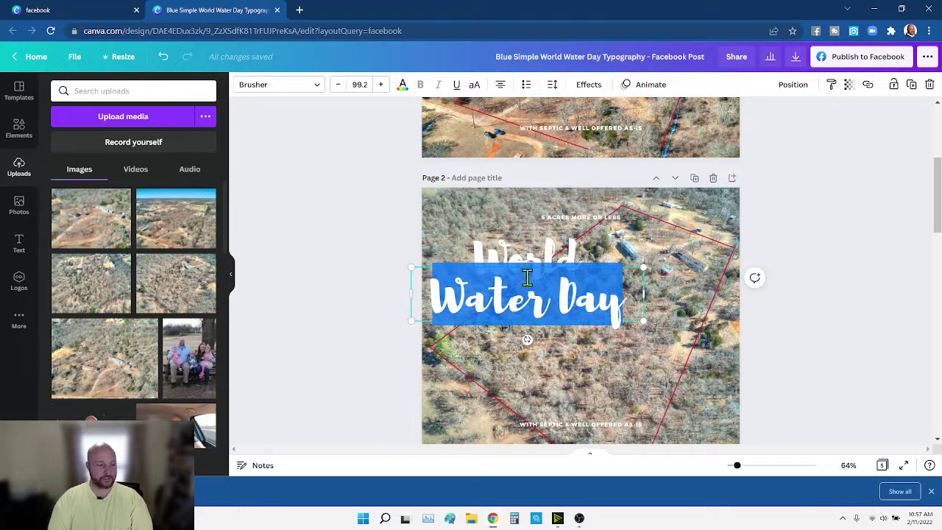
text(R)
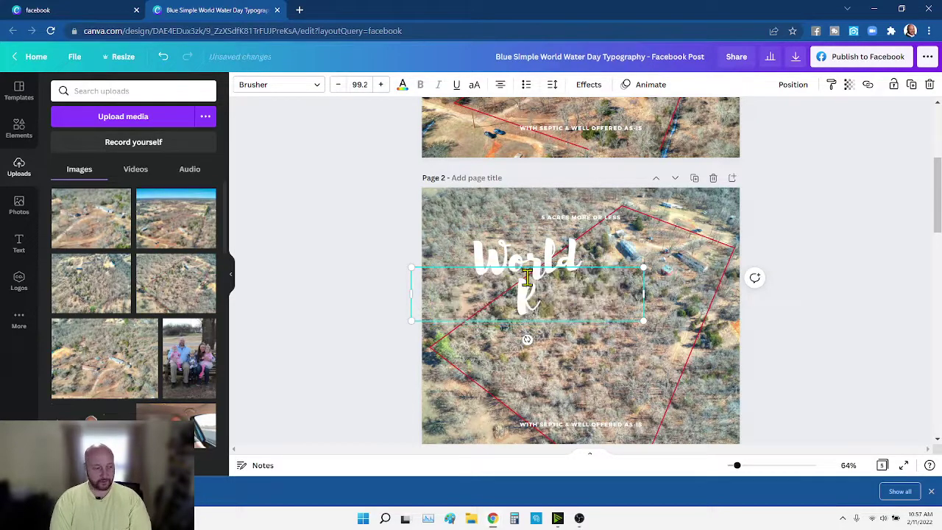
text(ural Road)
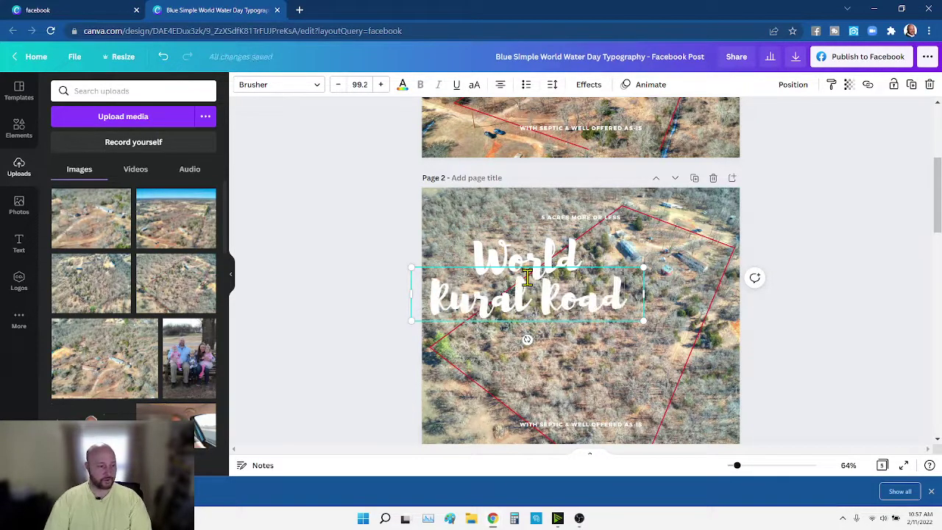
click(532, 257)
click(533, 254)
text(Secl)
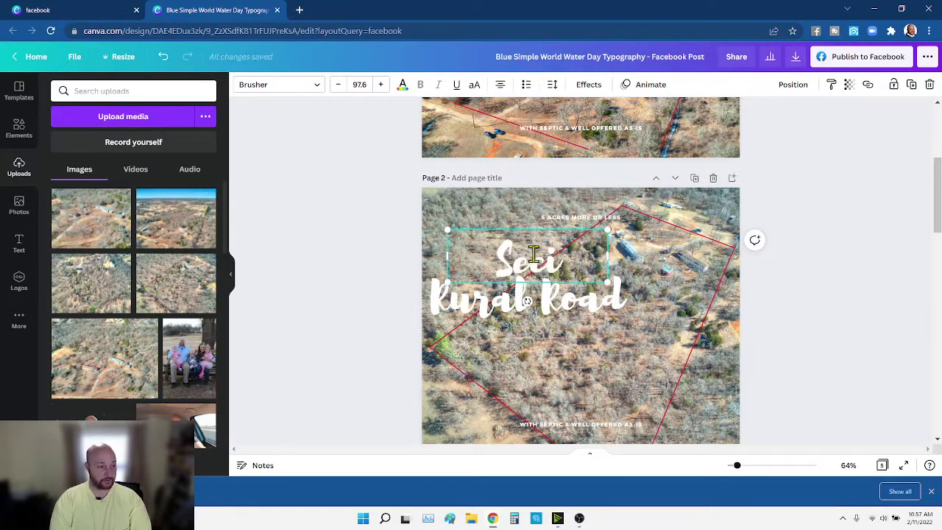
key(BackSpace)
text(lud)
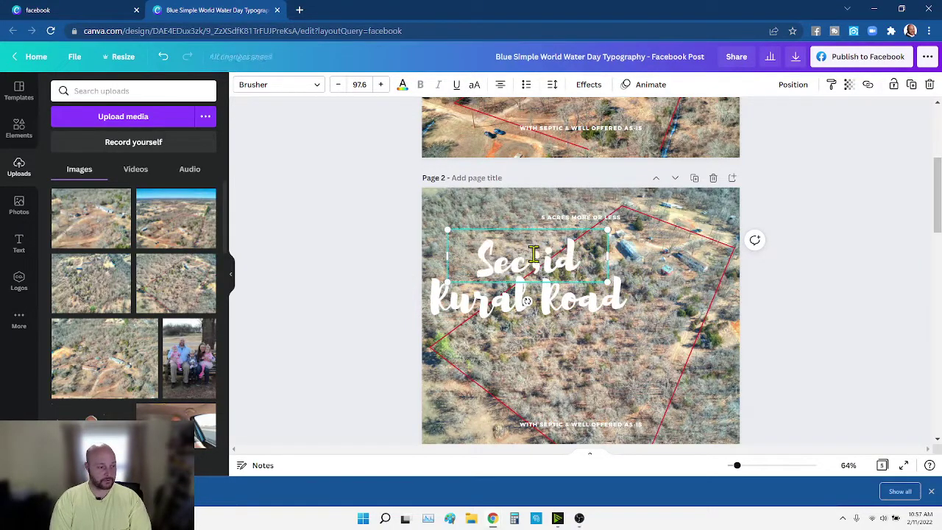
key(BackSpace)
key(BackSpace)
text(ll)
key(BackSpace)
key(BackSpace)
text(cluded)
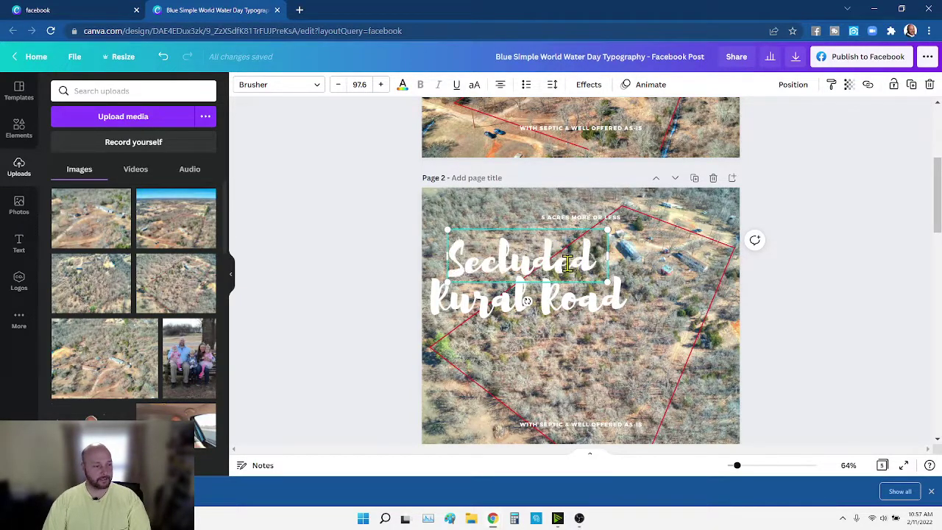
Search Google for 'define seclude' in a new tab, then return to the Canva tab.
click(299, 9)
text(def)
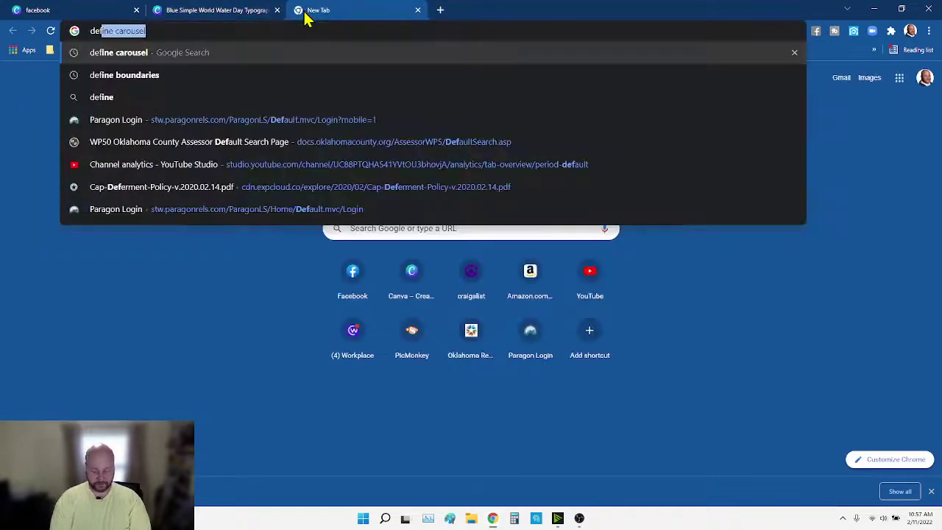
text(ine seclude)
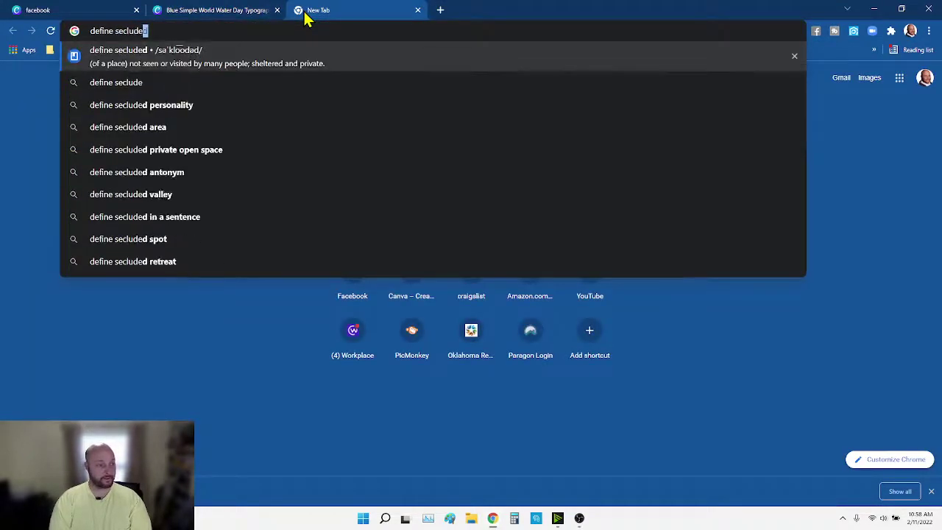
key(Return)
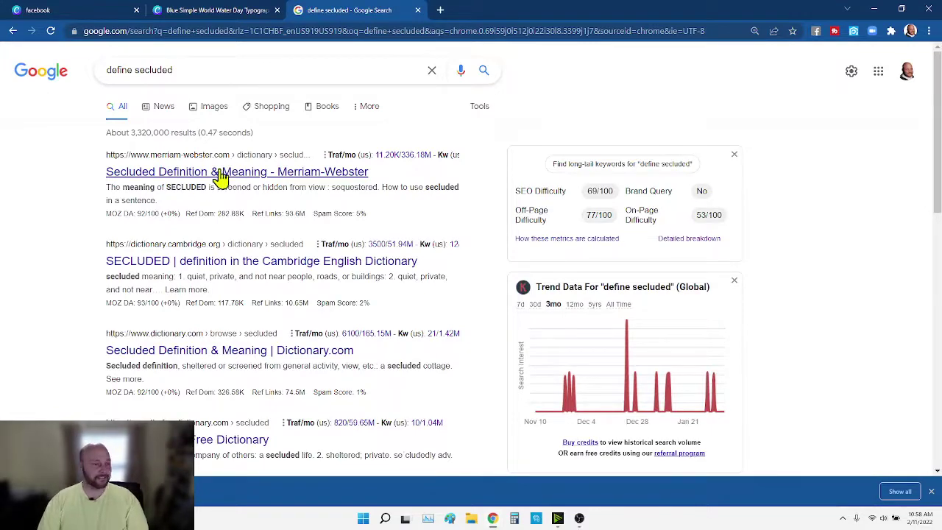
click(240, 23)
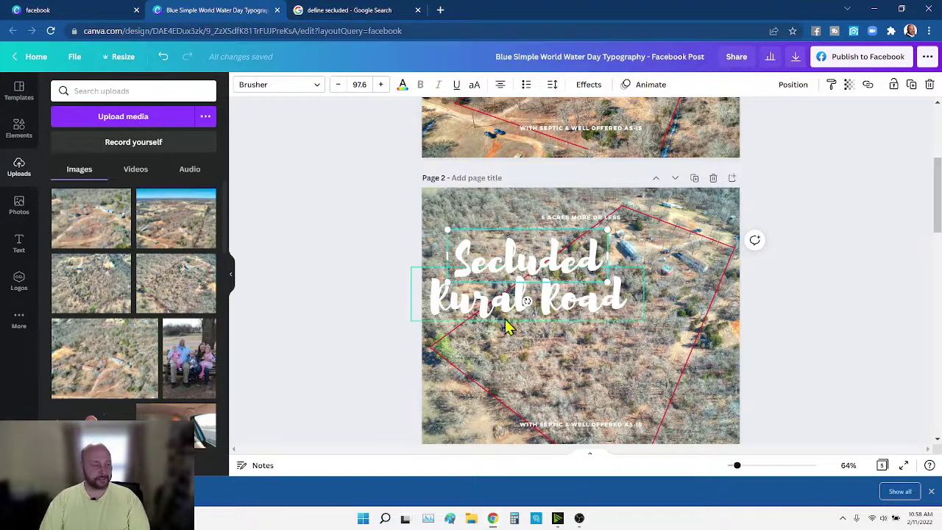
Select both lines of the page 3 headline and move them right and down.
click(380, 346)
scroll(381, 347, down, 1)
scroll(381, 347, down, 1)
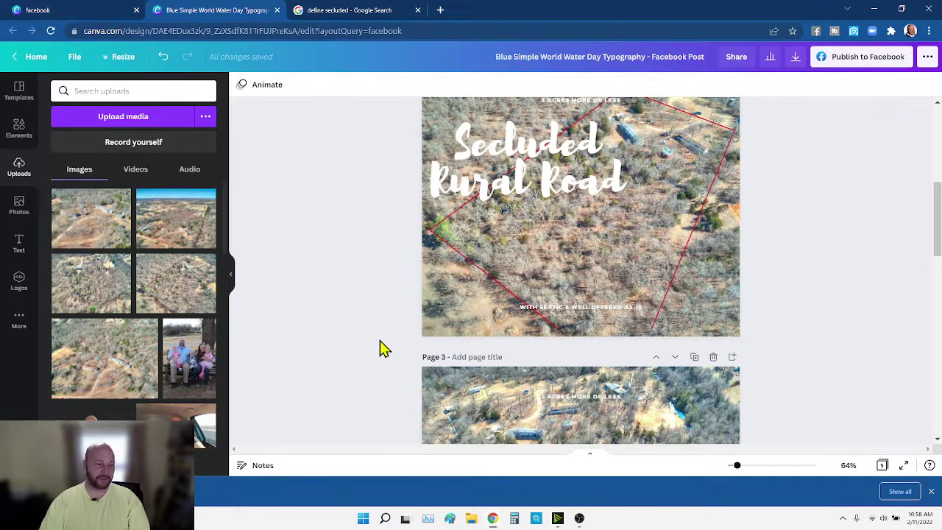
scroll(381, 347, down, 4)
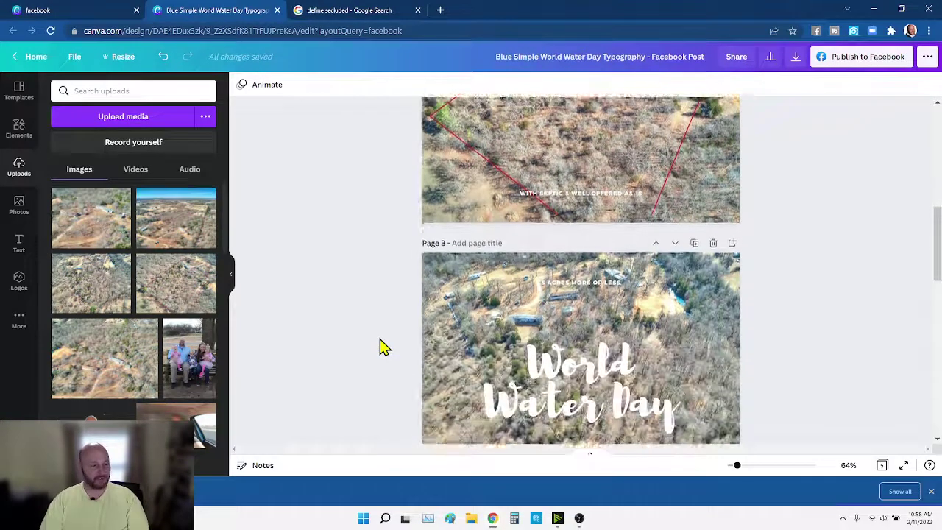
click(554, 324)
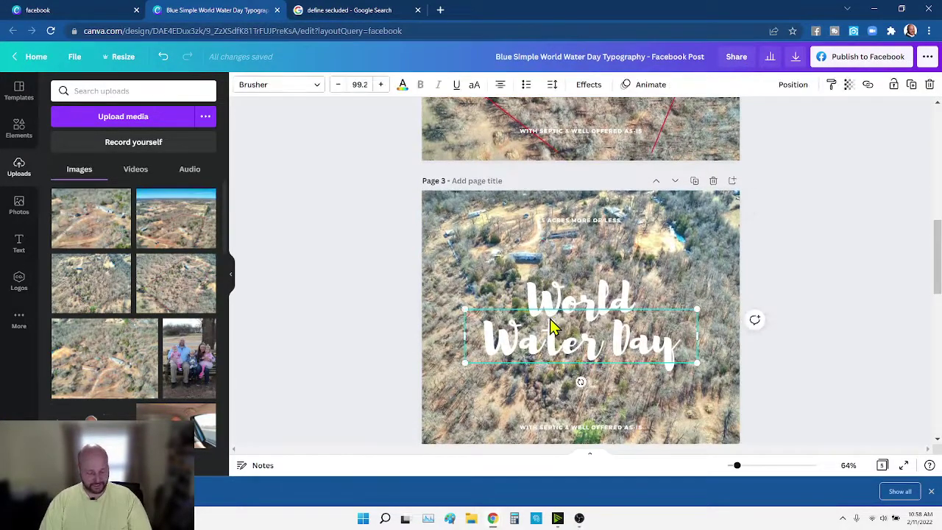
shift+click(556, 296)
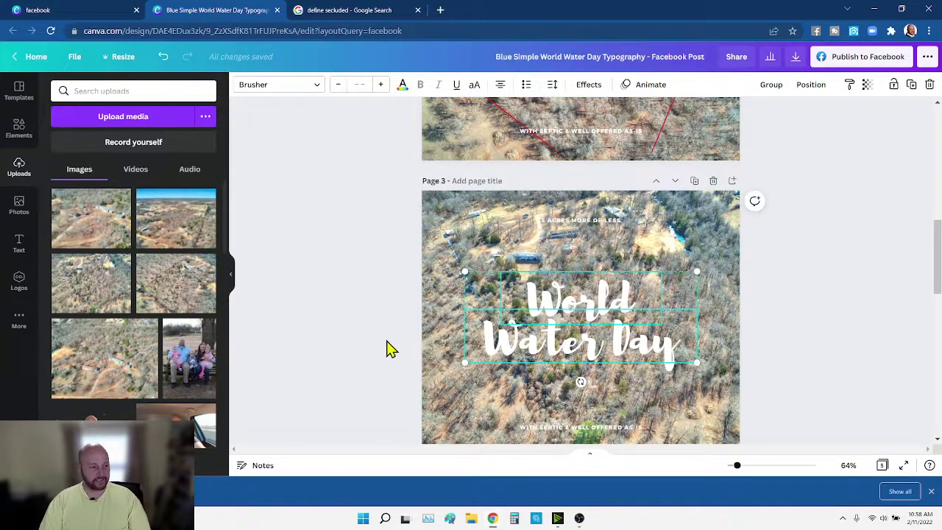
scroll(388, 348, down, 1)
scroll(388, 347, down, 1)
drag(631, 289, 687, 332)
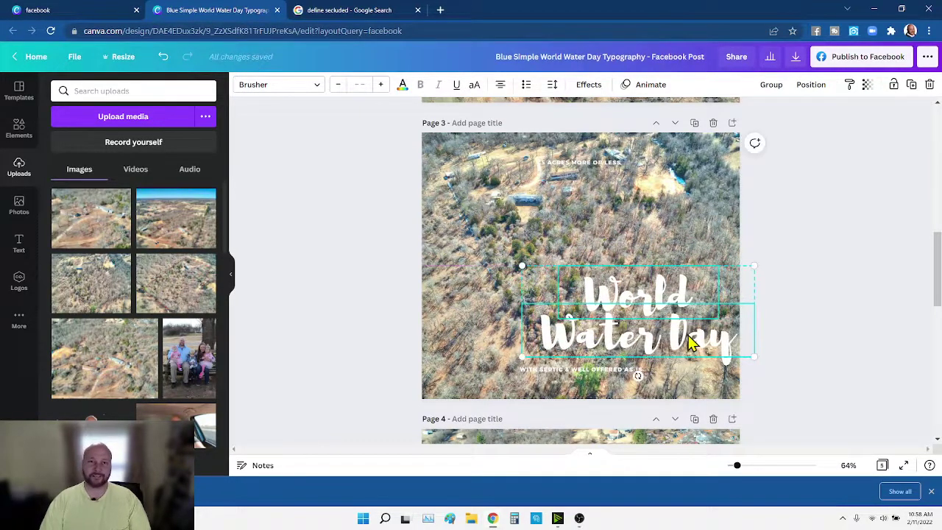
Replace the page 3 headline lines with '85%' and 'Wooded'.
double_click(675, 288)
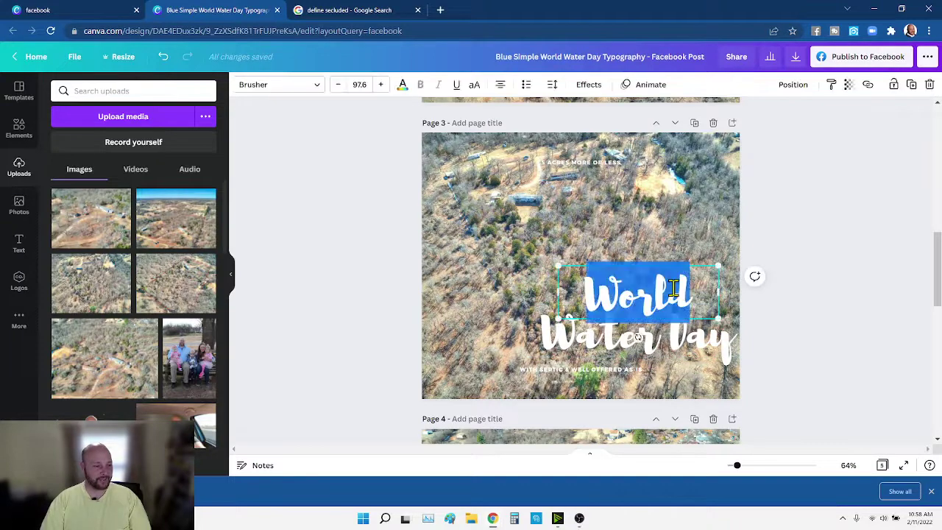
text(85%)
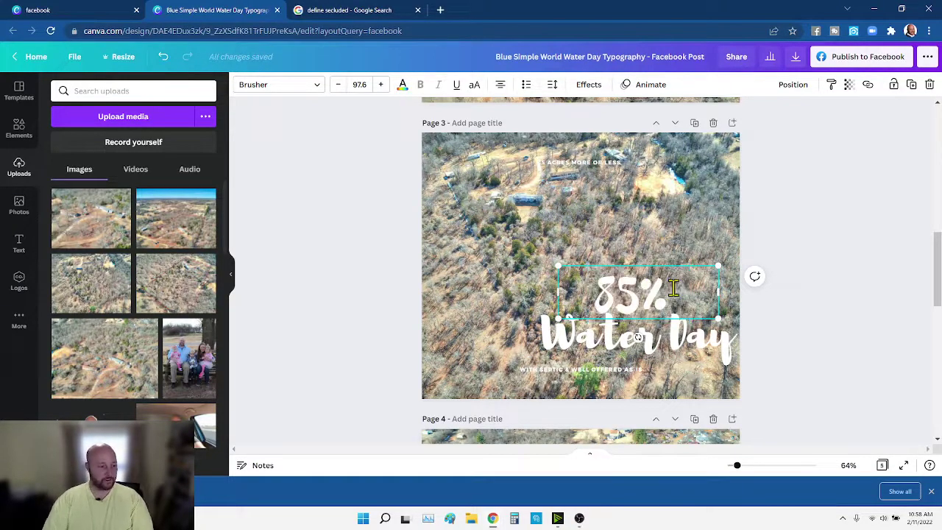
double_click(669, 335)
text(Wooded)
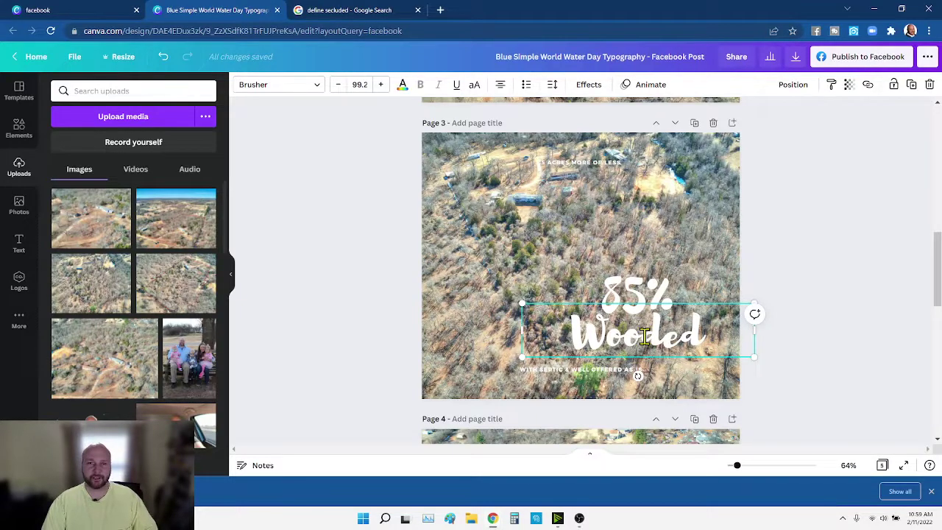
scroll(641, 327, down, 5)
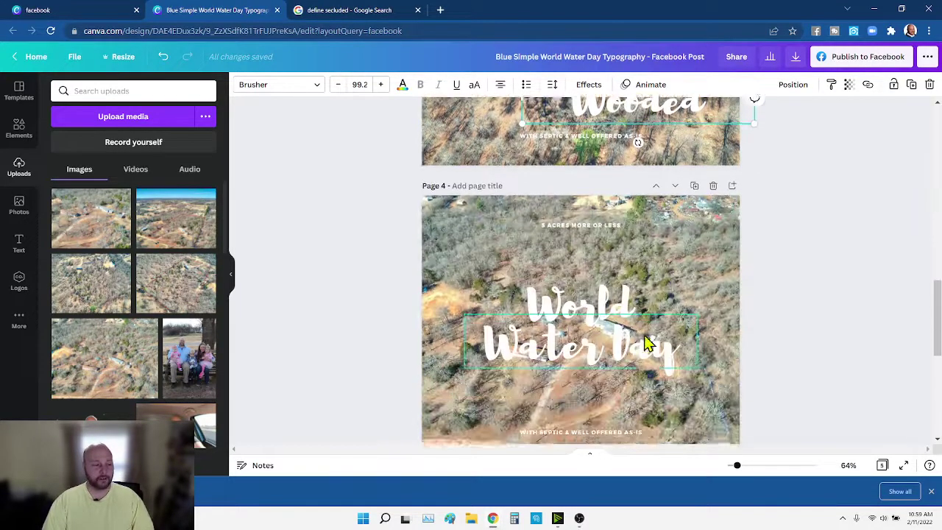
Retype the page 4 headline lines as 'Circle' and 'Driveway'.
click(616, 258)
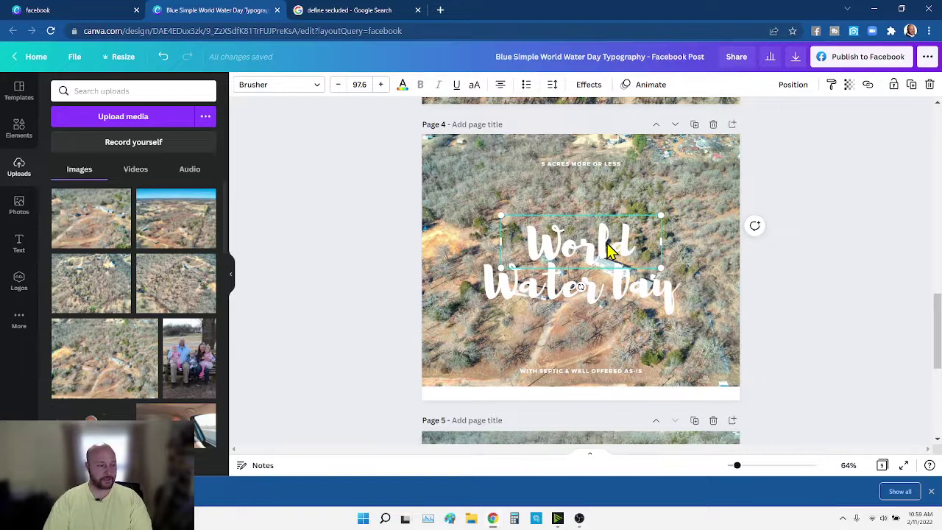
double_click(607, 246)
text(Circle)
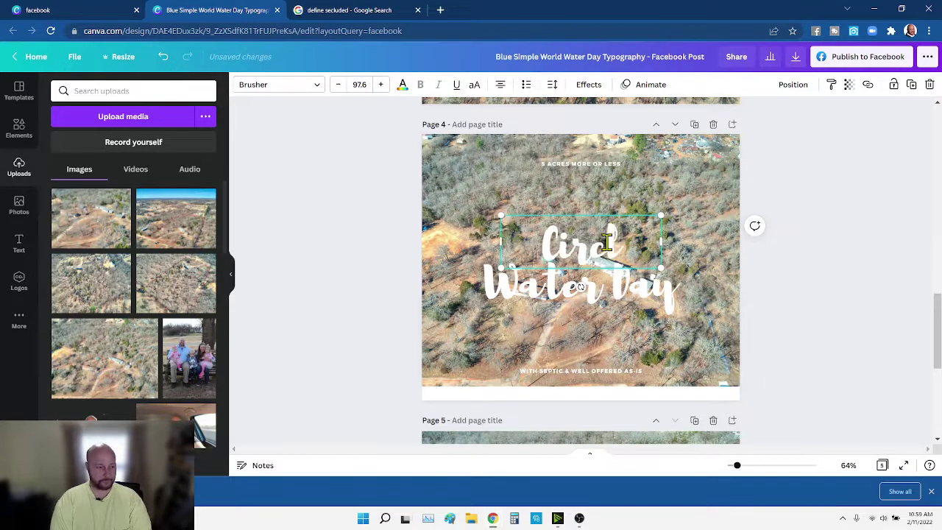
double_click(617, 291)
text(Driveway)
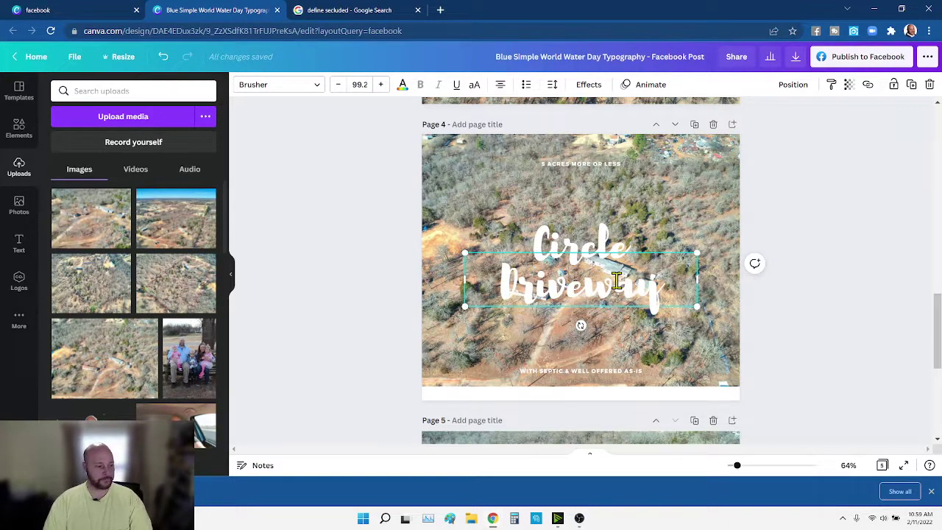
Move the 'Circle Driveway' headline toward page 4's upper left.
click(617, 250)
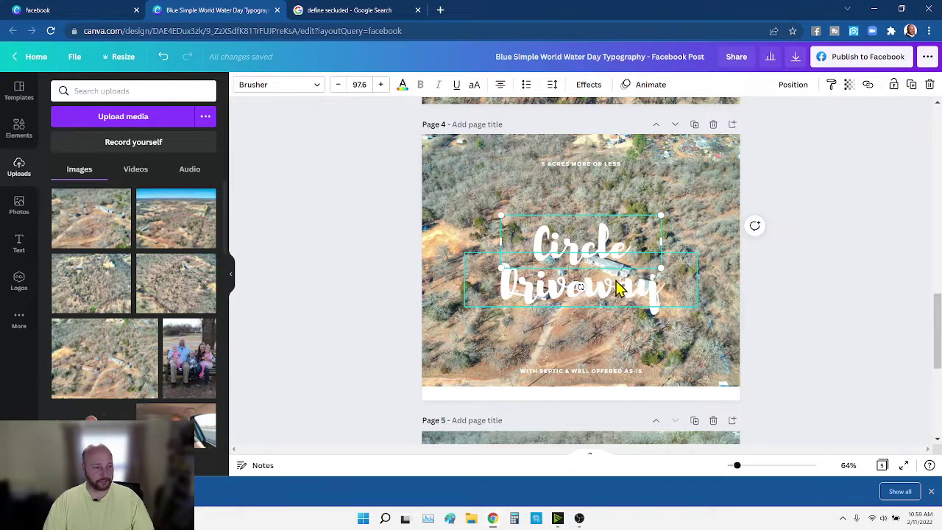
shift+click(611, 302)
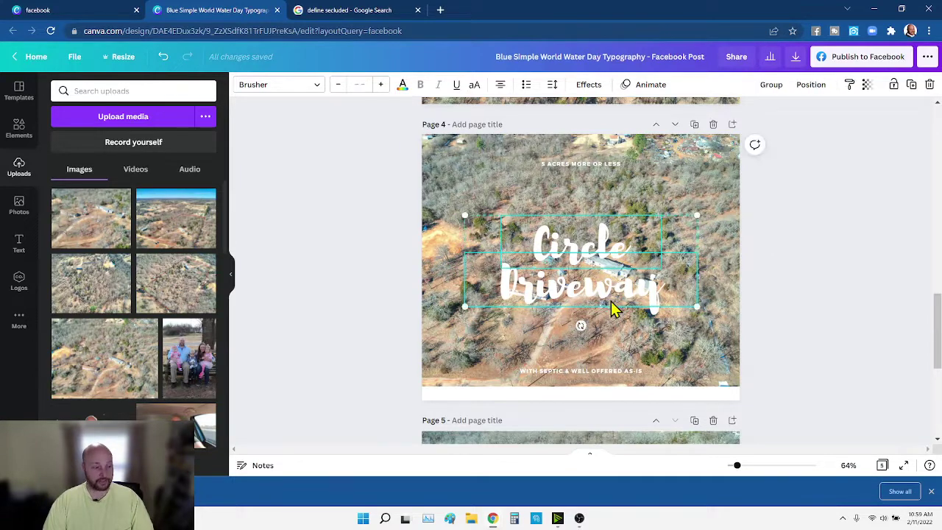
drag(615, 303, 541, 253)
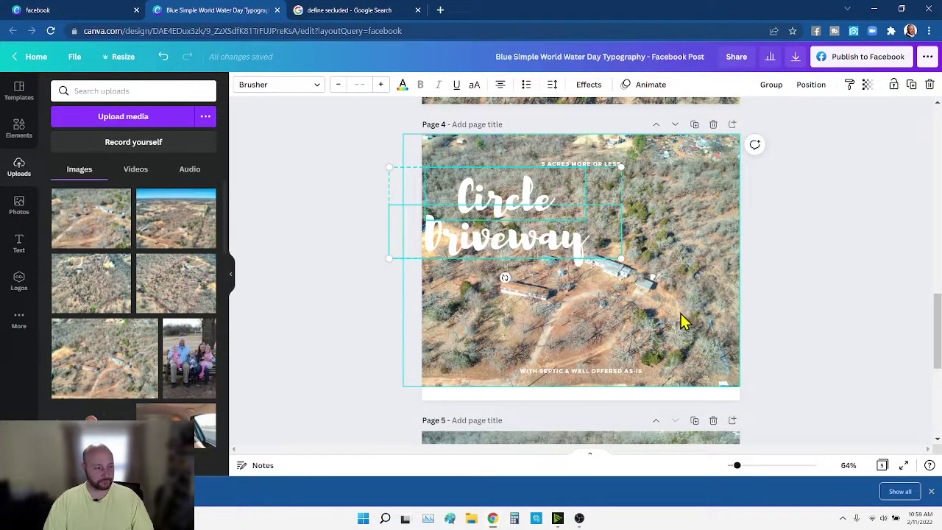
click(333, 322)
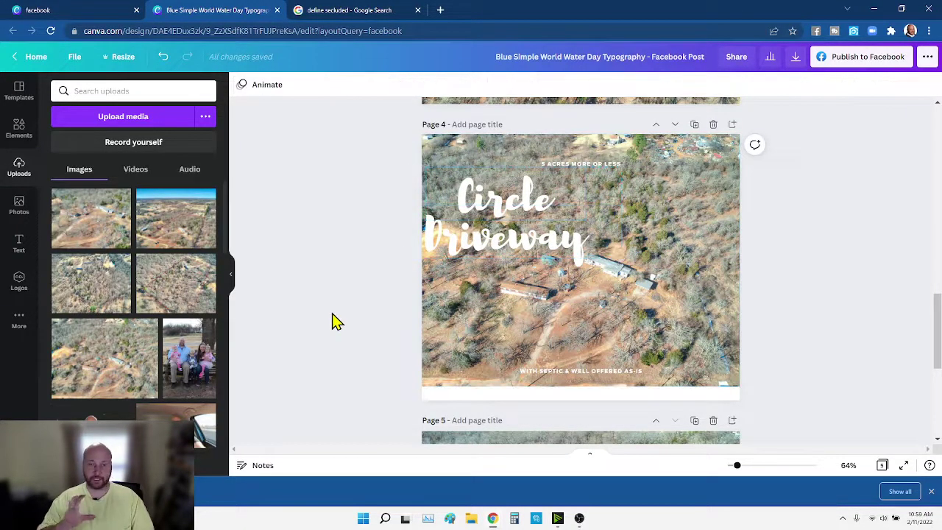
Retype the page 5 headline lines as 'Offered' and 'AS-IS'.
scroll(332, 322, down, 5)
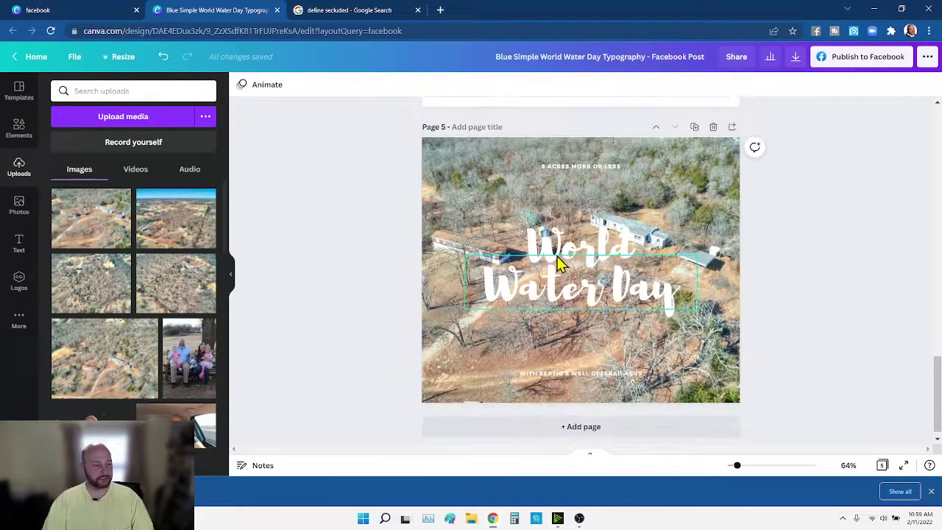
click(558, 250)
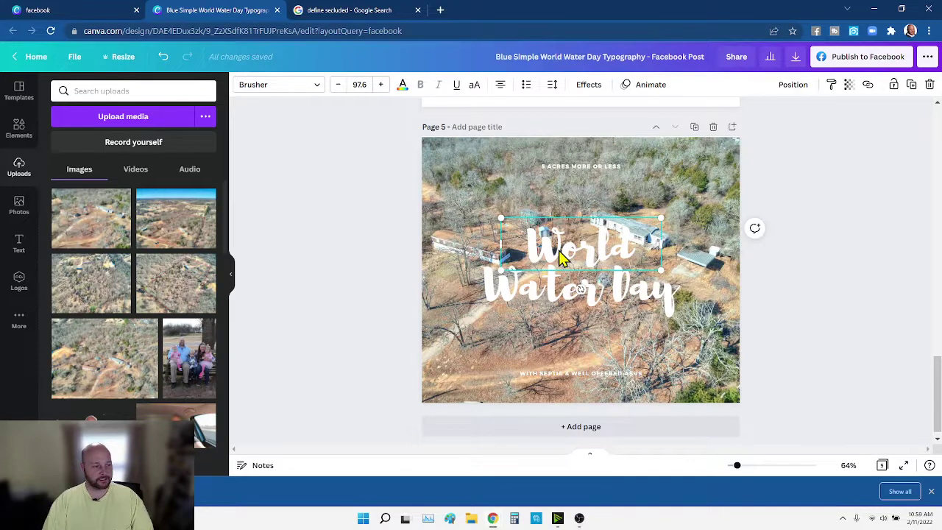
double_click(559, 250)
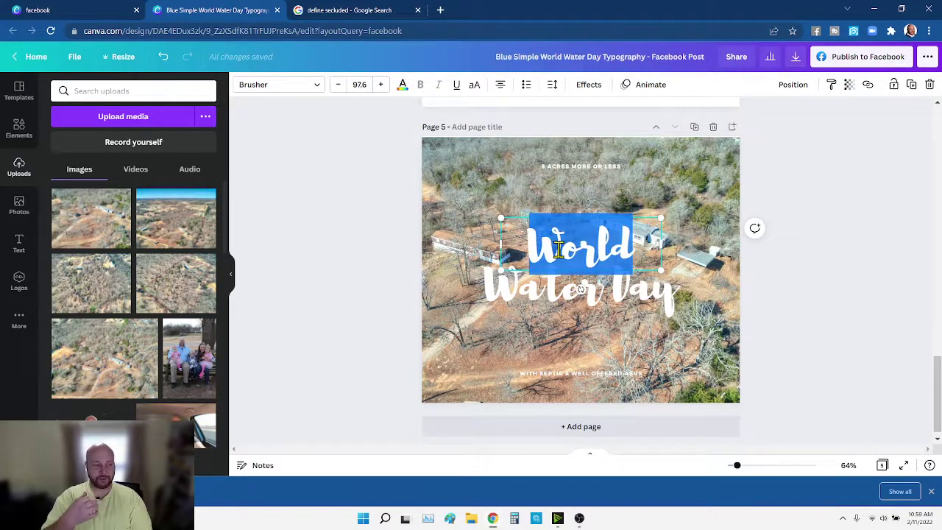
text(Offered)
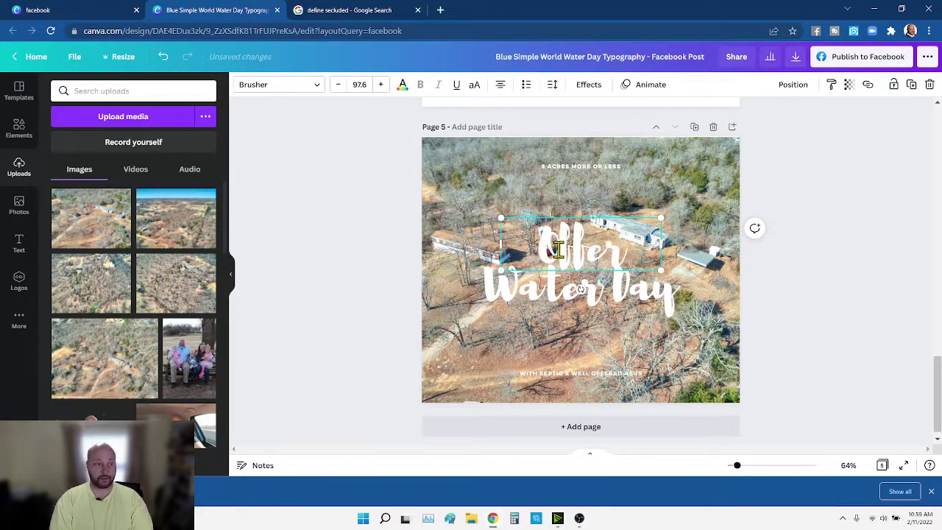
click(561, 295)
double_click(558, 291)
text(AS-IS)
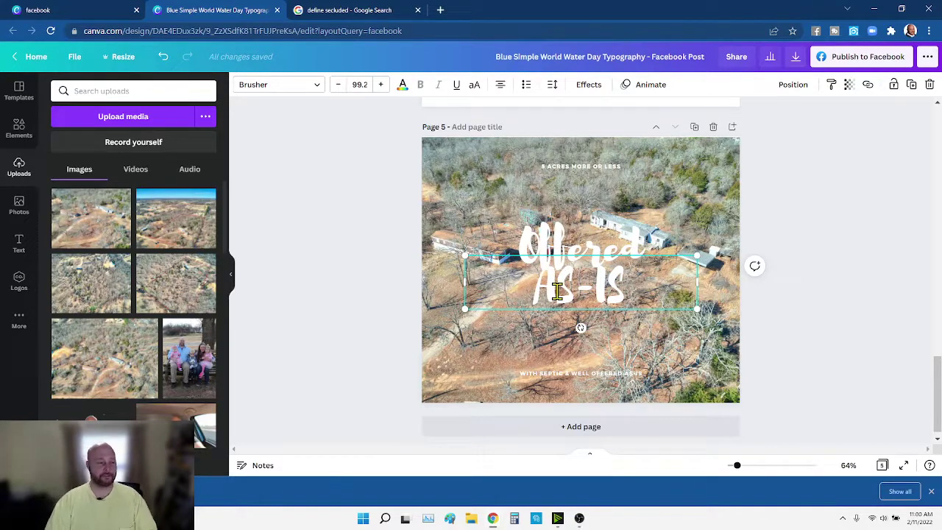
Move the 'Offered AS-IS' headline toward the photo's lower right.
shift+click(574, 250)
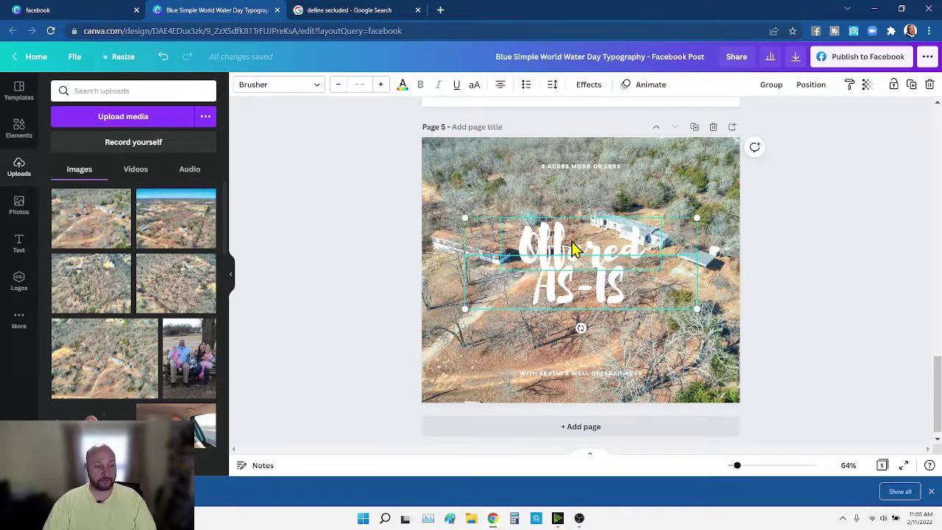
drag(574, 250, 659, 299)
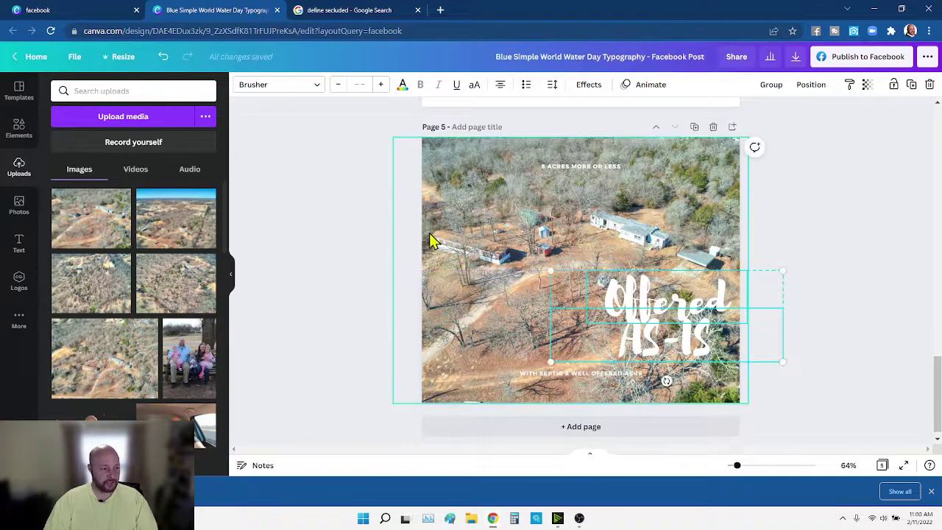
click(315, 223)
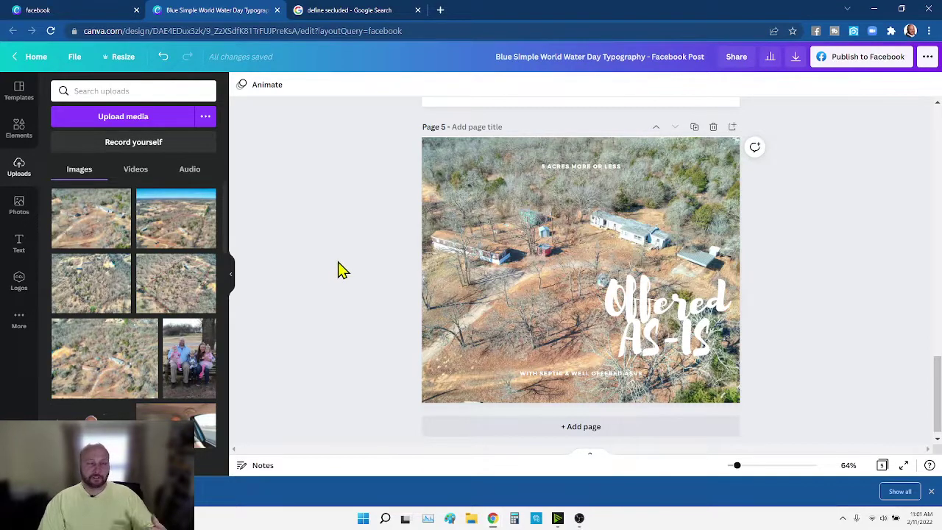
Scroll the canvas up from page 5 back to the McLoud Schools page.
scroll(345, 267, up, 5)
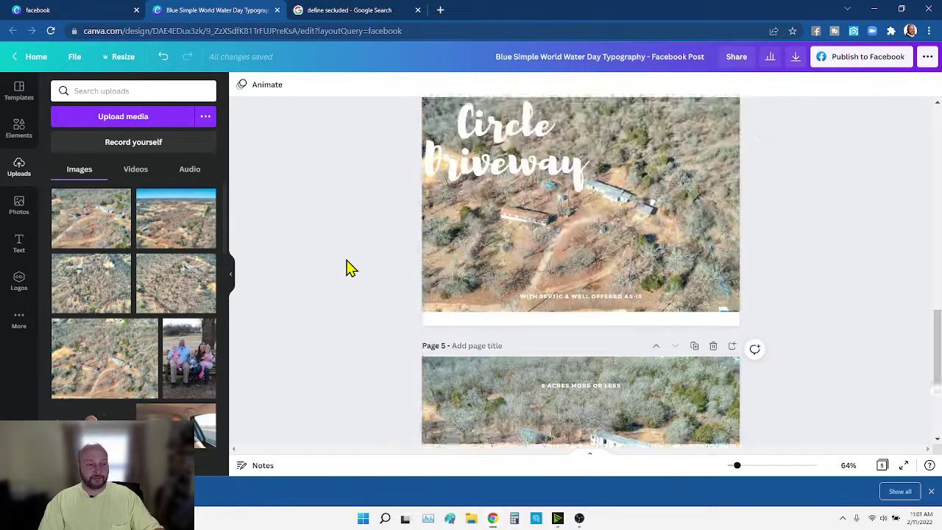
scroll(350, 269, up, 10)
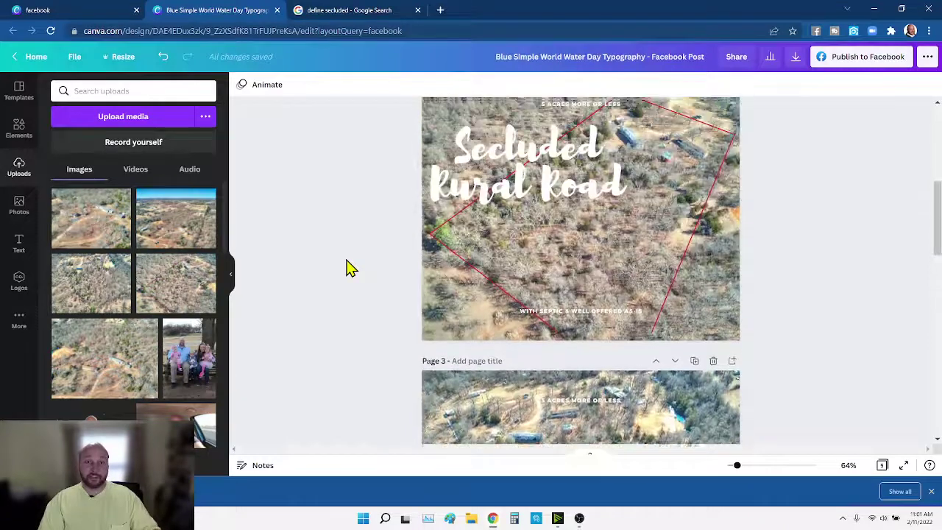
scroll(351, 269, up, 3)
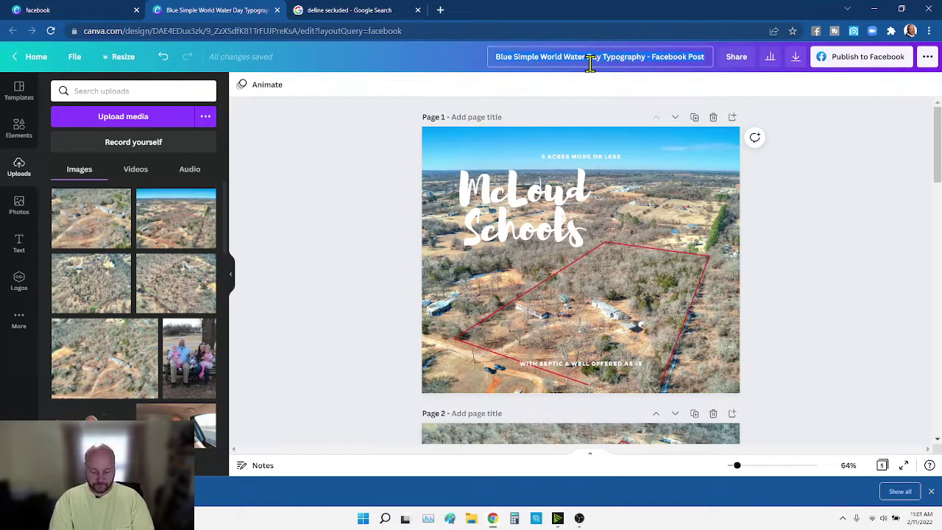
Rename the design to 'Rural Secluded 5 Acres in McLoud Schools Carousel Ad'.
click(590, 63)
text(Rural S)
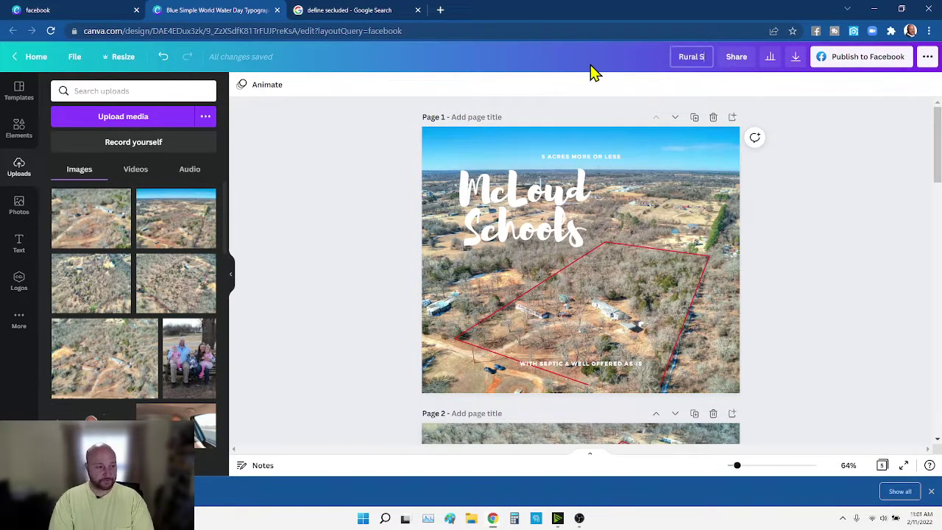
text(ecluded)
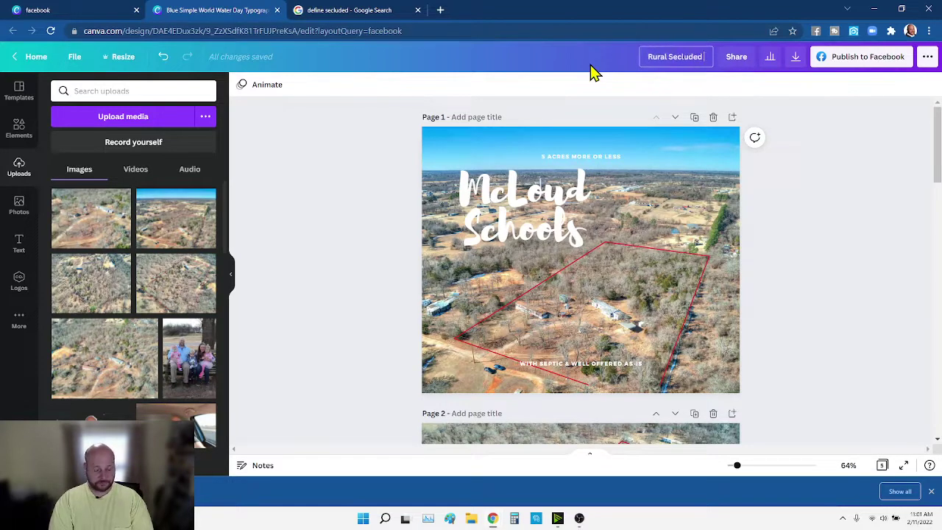
text( 5 Acres)
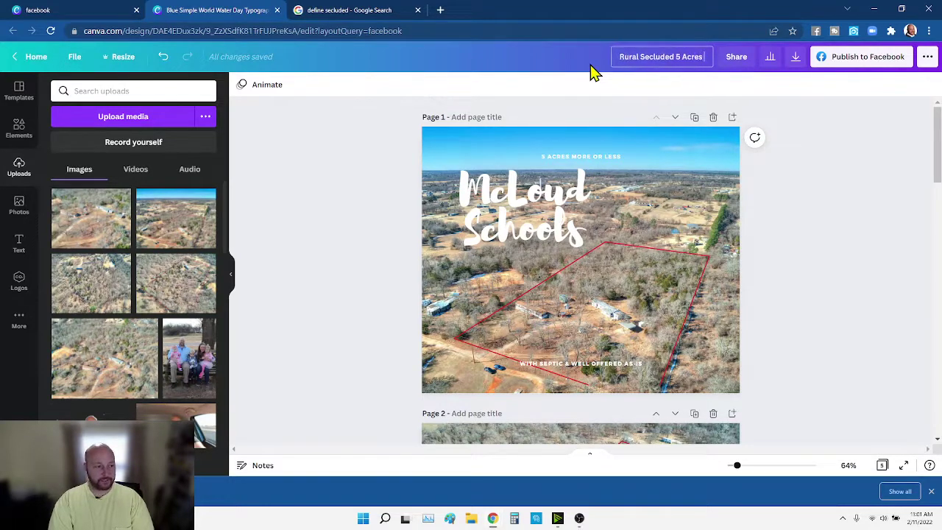
text( in McLou)
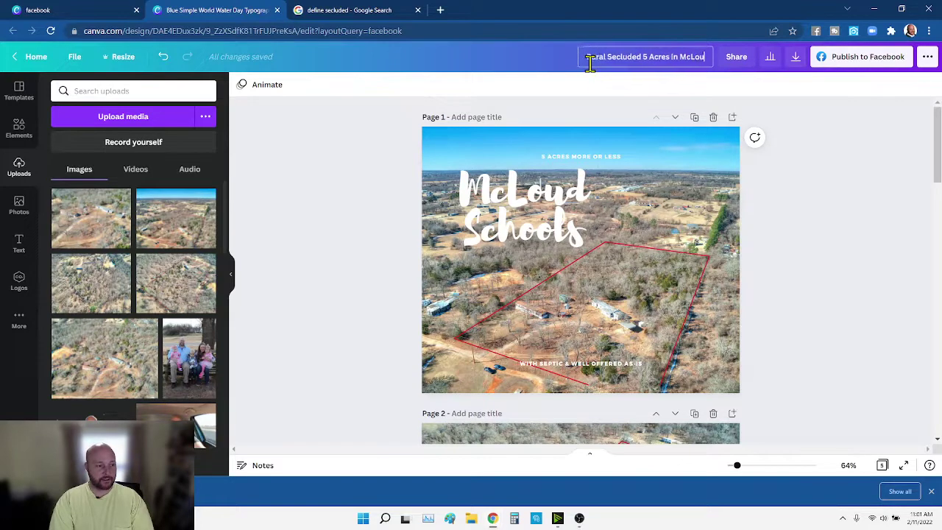
text(d)
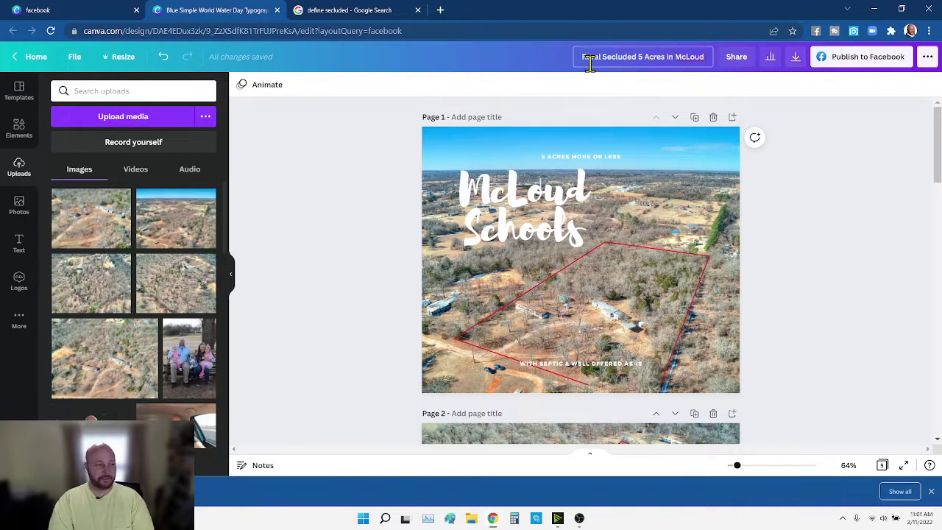
text( Schools)
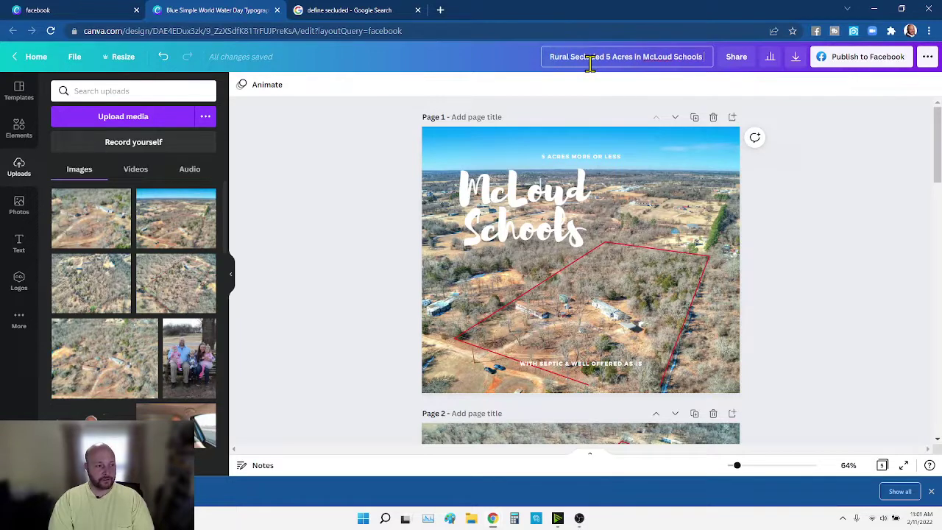
text( C)
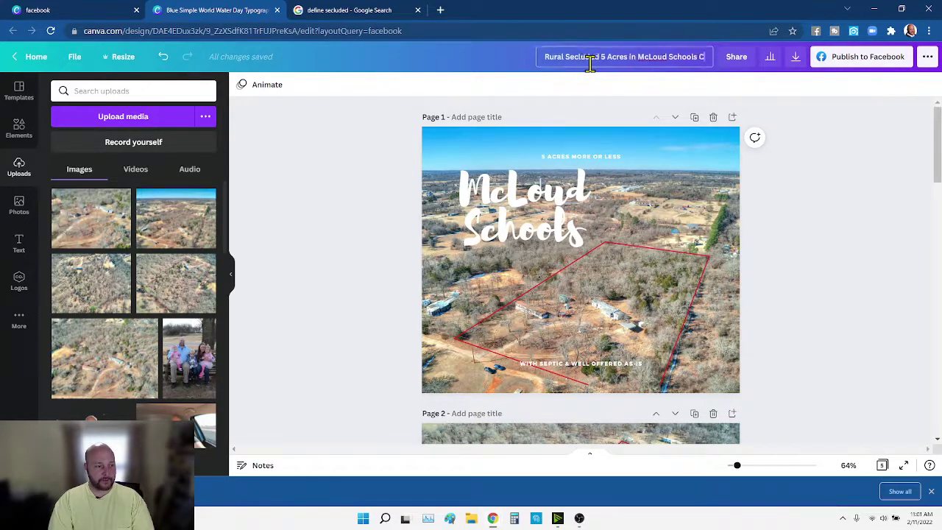
text(arousel)
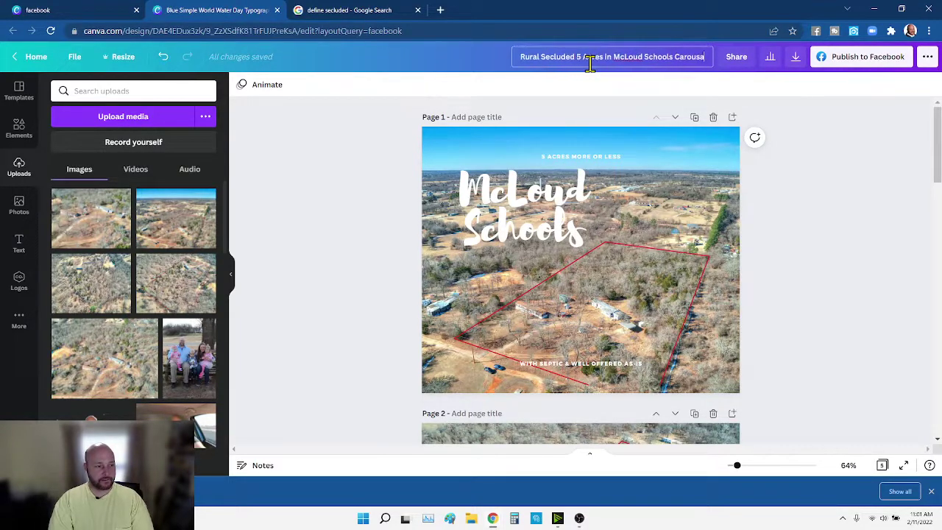
text( Ad)
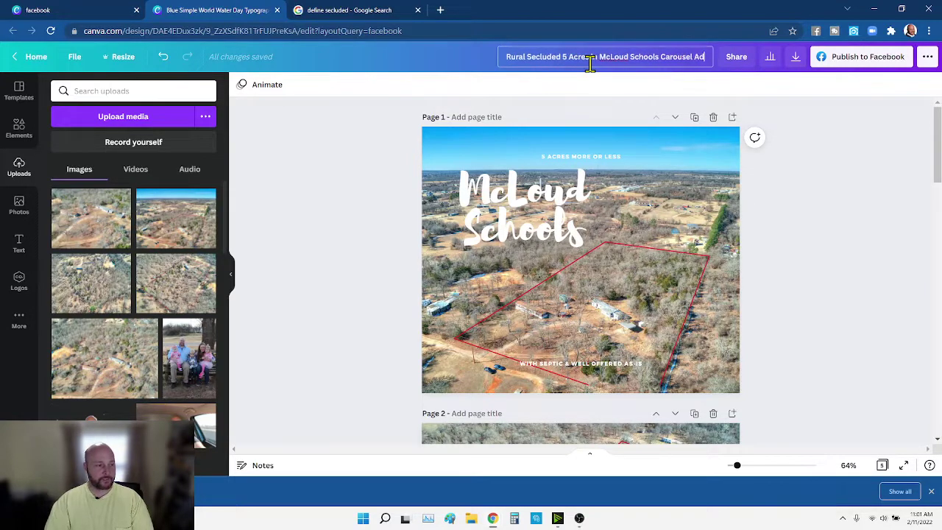
click(340, 219)
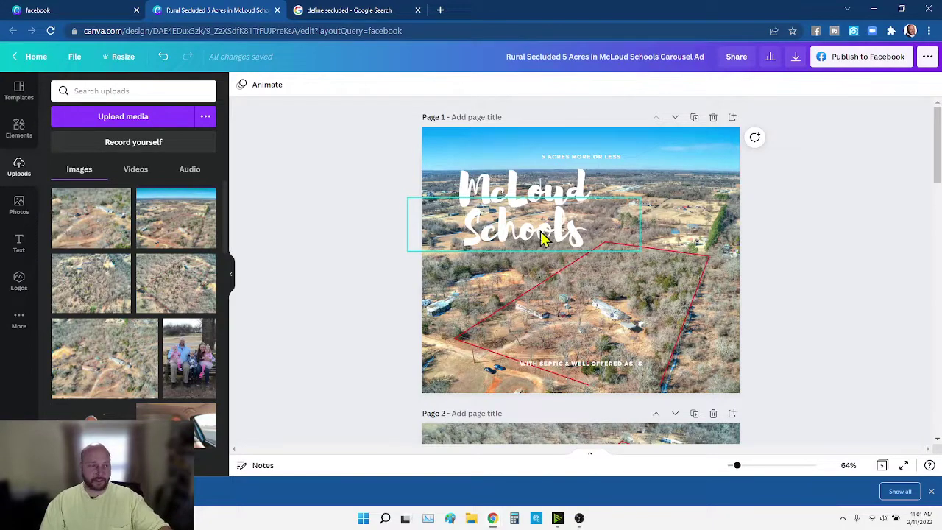
scroll(396, 269, down, 5)
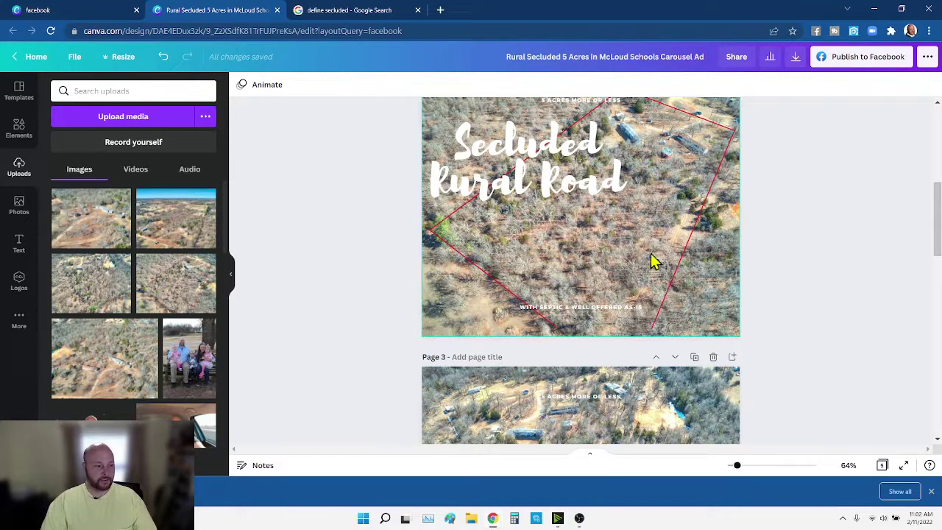
scroll(747, 271, up, 3)
scroll(734, 275, down, 1)
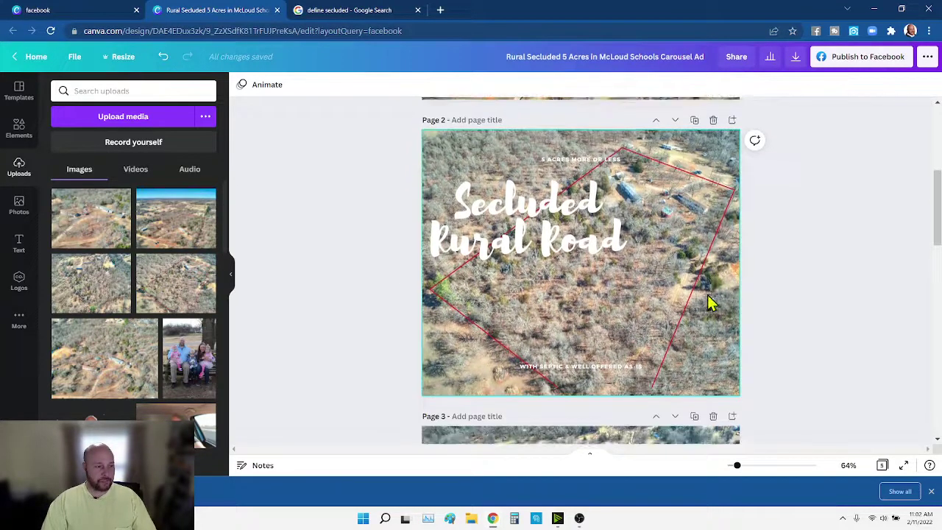
scroll(710, 301, up, 4)
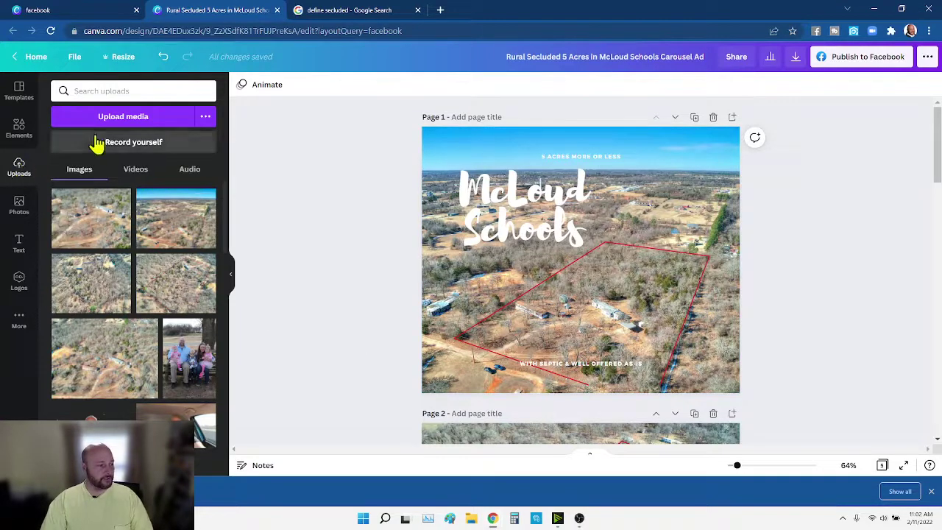
Search uploads for 'exp' and place a shrunken white eXp Realty logo in page 1's bottom-right corner.
click(110, 90)
text(exp)
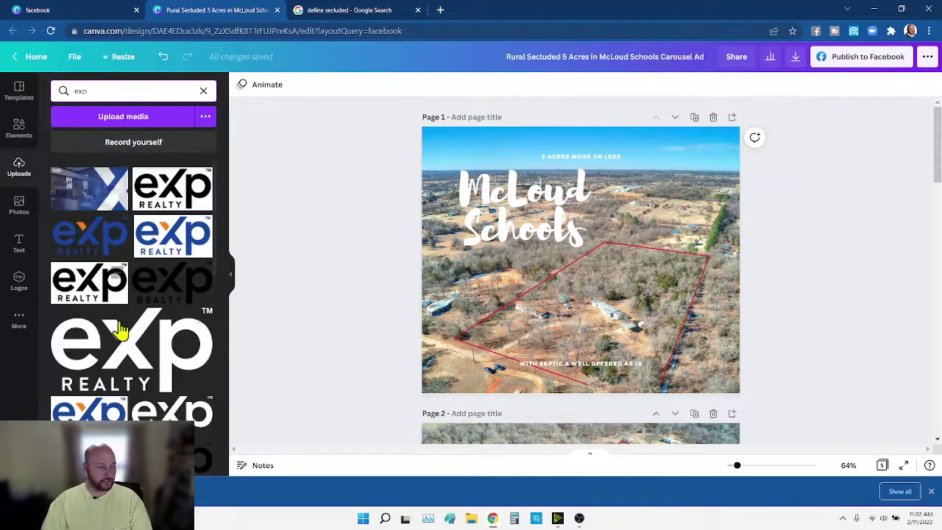
click(121, 346)
drag(597, 298, 618, 357)
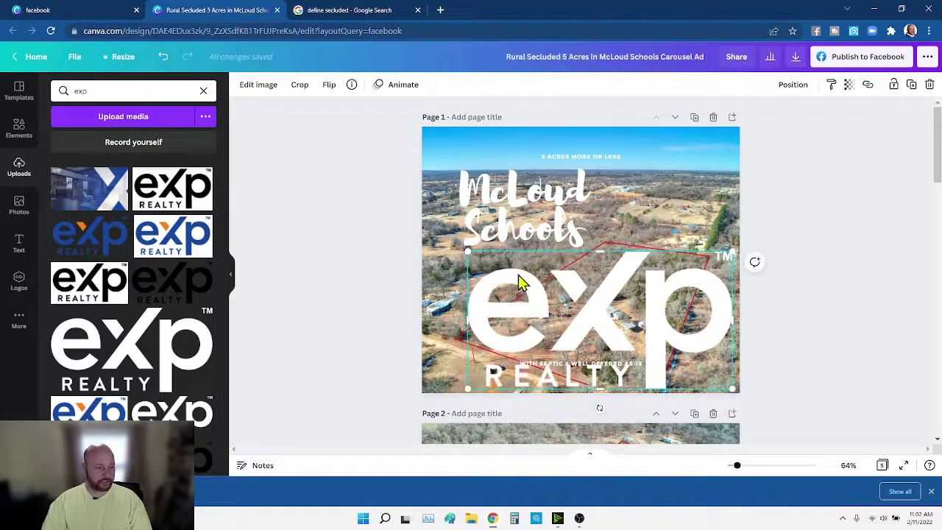
drag(471, 254, 681, 350)
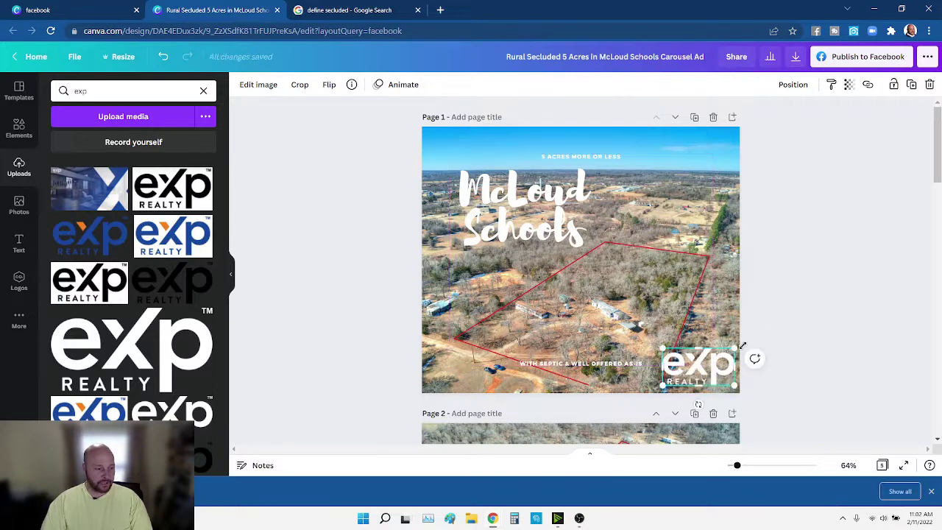
click(800, 290)
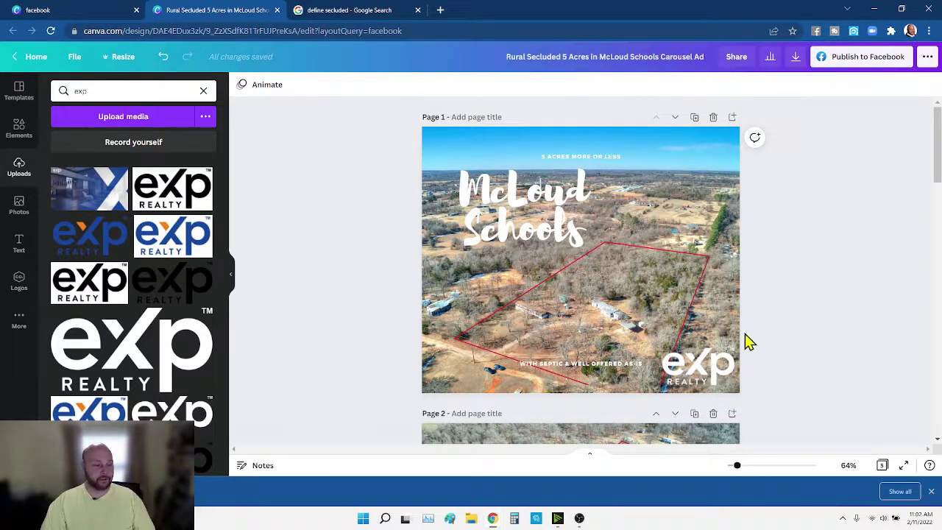
click(703, 374)
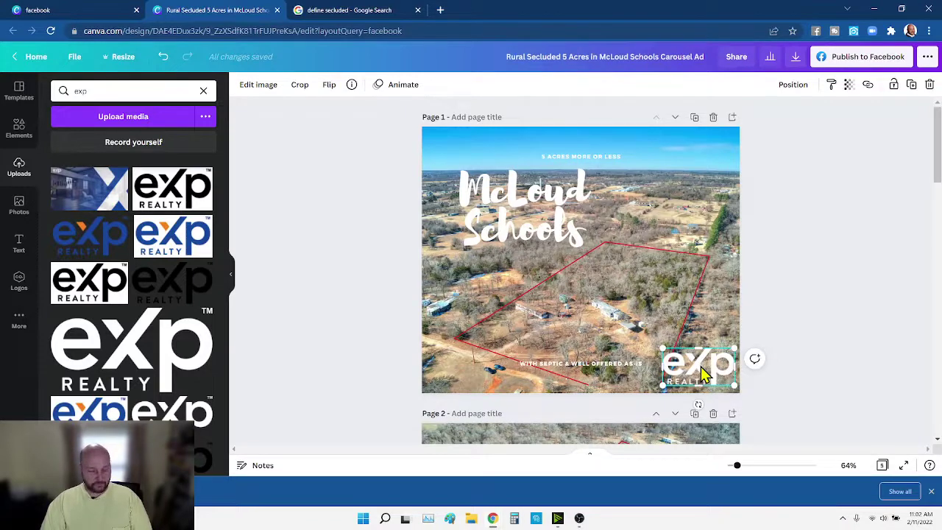
scroll(705, 372, down, 5)
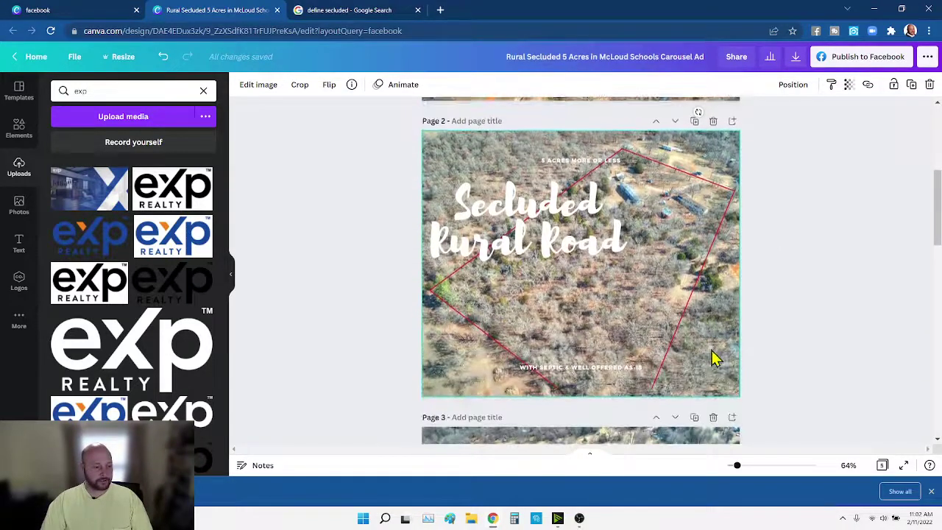
Duplicate the page 1 eXp logo and position the copy in page 2's bottom-right corner.
click(709, 361)
scroll(705, 366, up, 3)
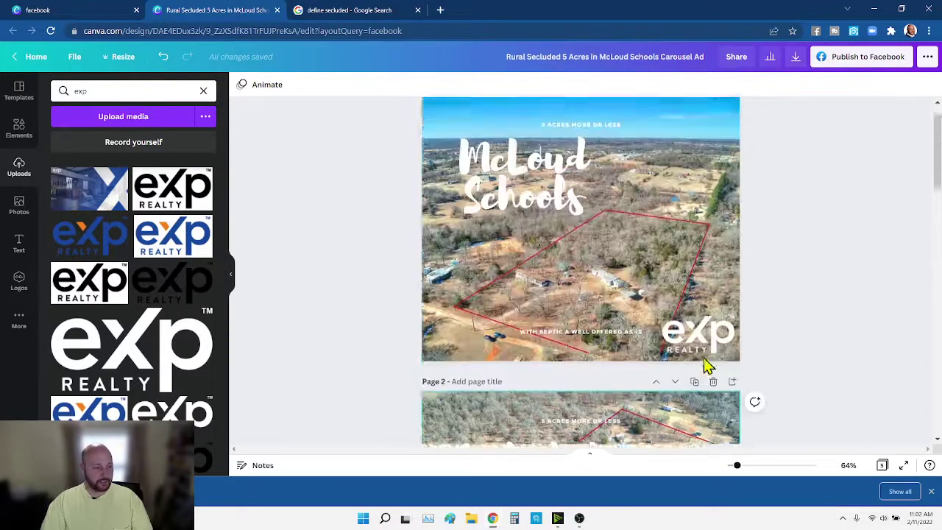
scroll(707, 366, up, 1)
click(709, 375)
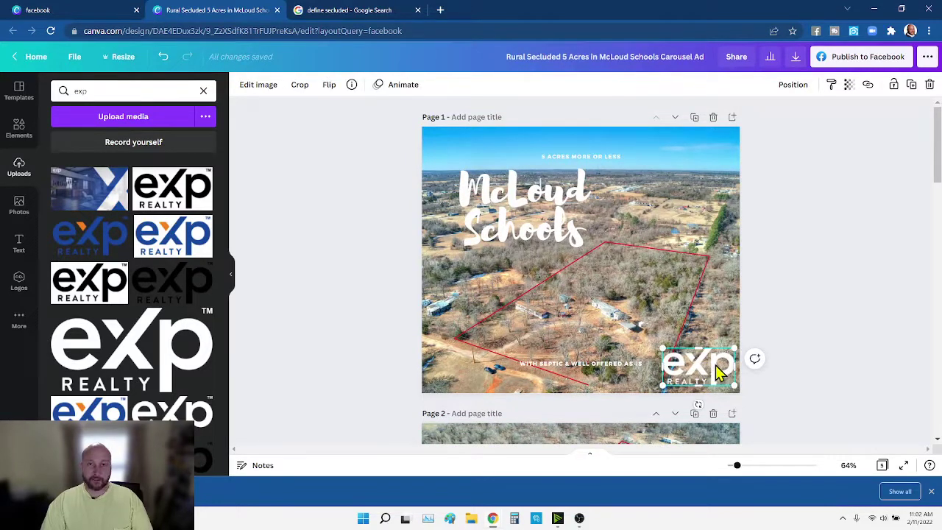
click(911, 87)
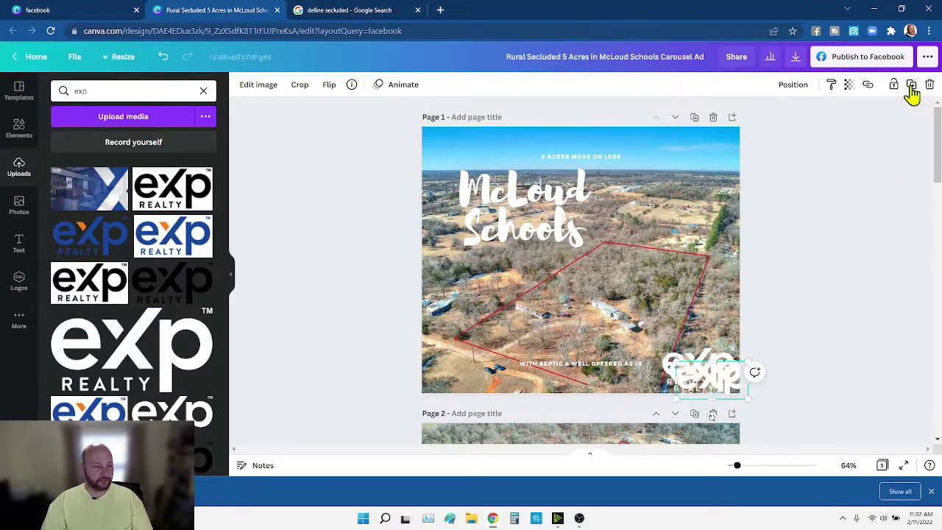
scroll(841, 278, down, 4)
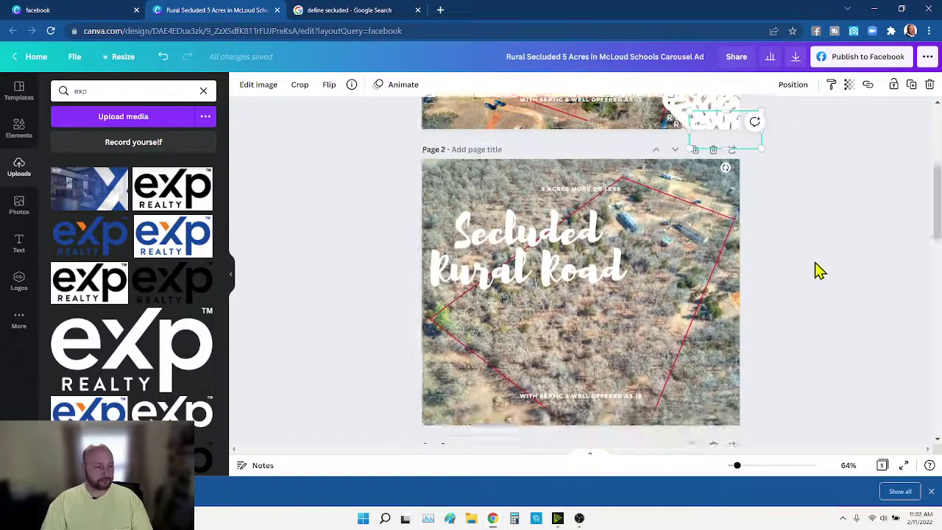
scroll(819, 271, up, 1)
drag(739, 230, 708, 434)
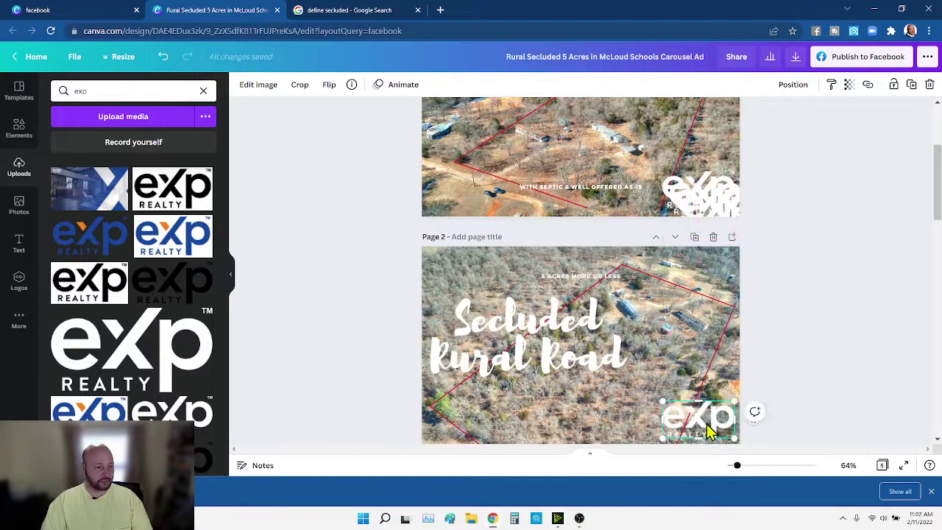
scroll(710, 416, down, 2)
scroll(714, 382, up, 3)
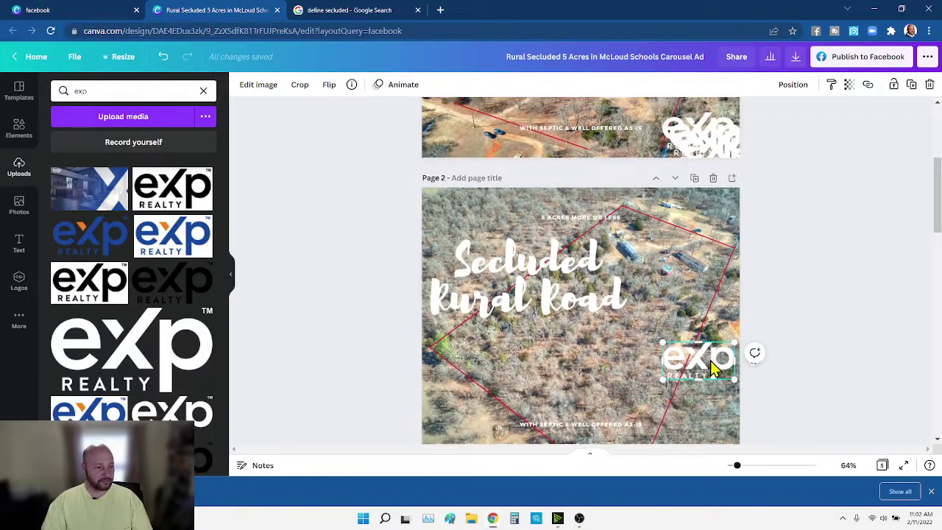
drag(712, 368, 714, 414)
scroll(713, 315, down, 2)
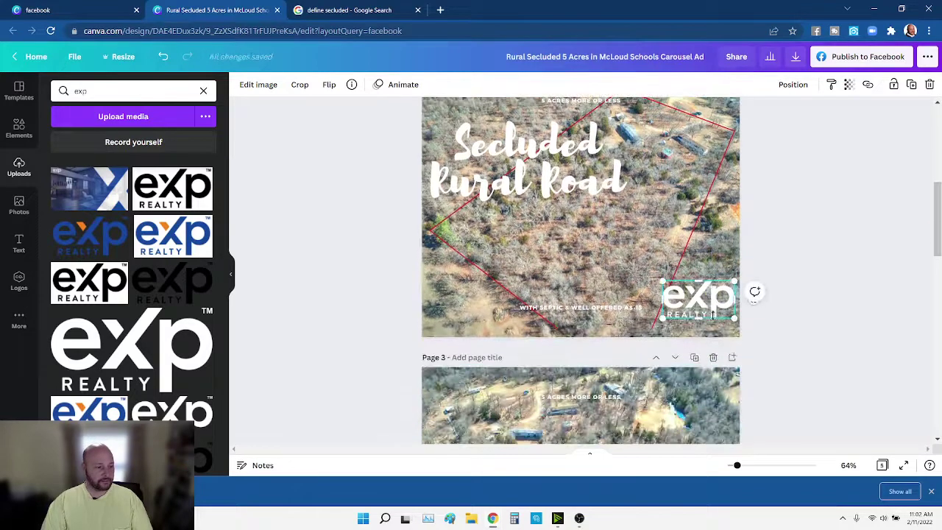
drag(712, 315, 712, 317)
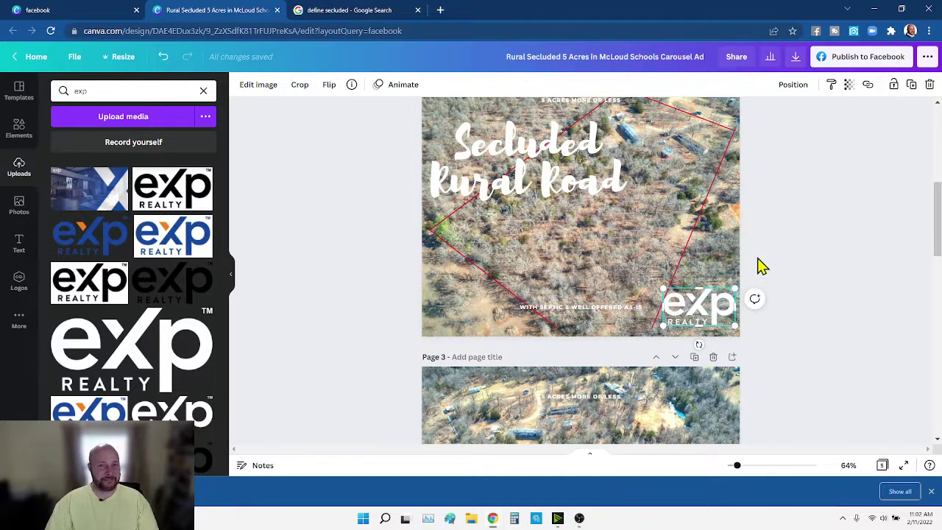
Place a logo copy in page 3's bottom-right corner.
scroll(770, 259, up, 2)
scroll(770, 259, up, 2)
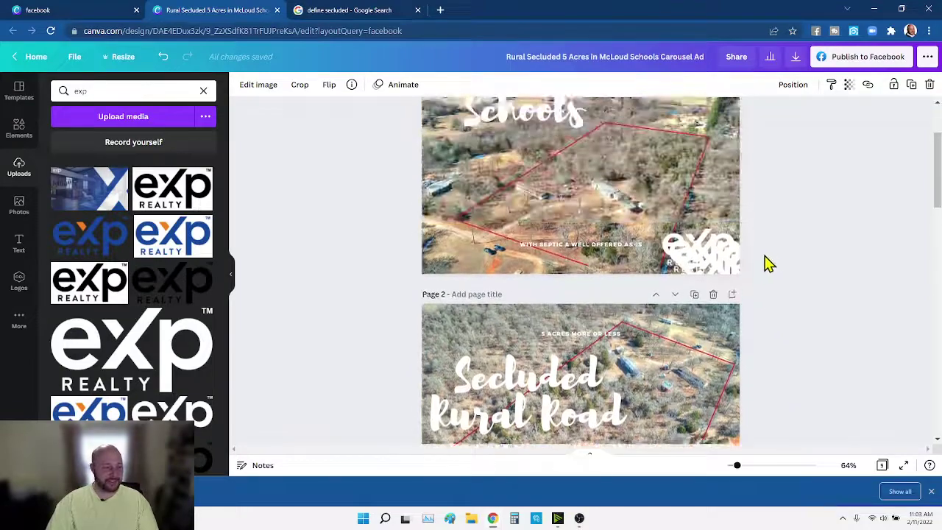
scroll(768, 263, down, 1)
drag(714, 213, 725, 246)
scroll(715, 210, down, 3)
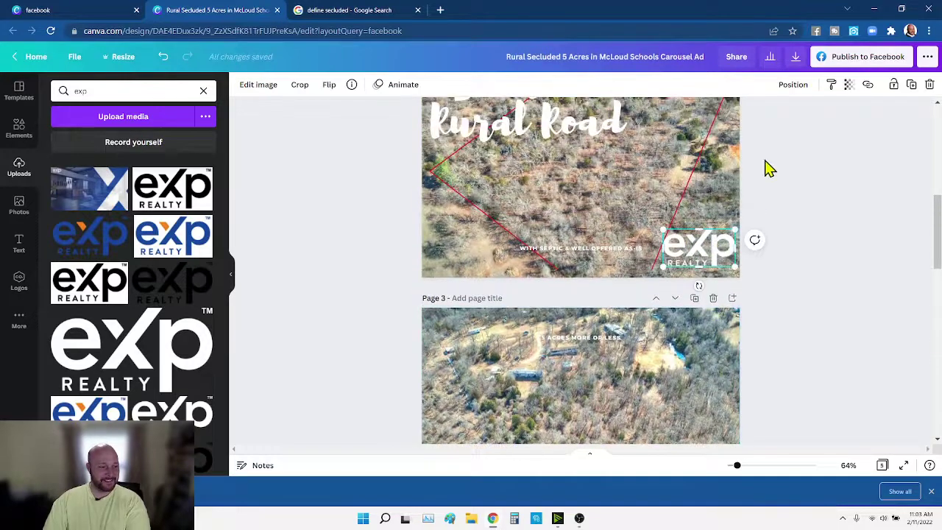
scroll(820, 217, down, 3)
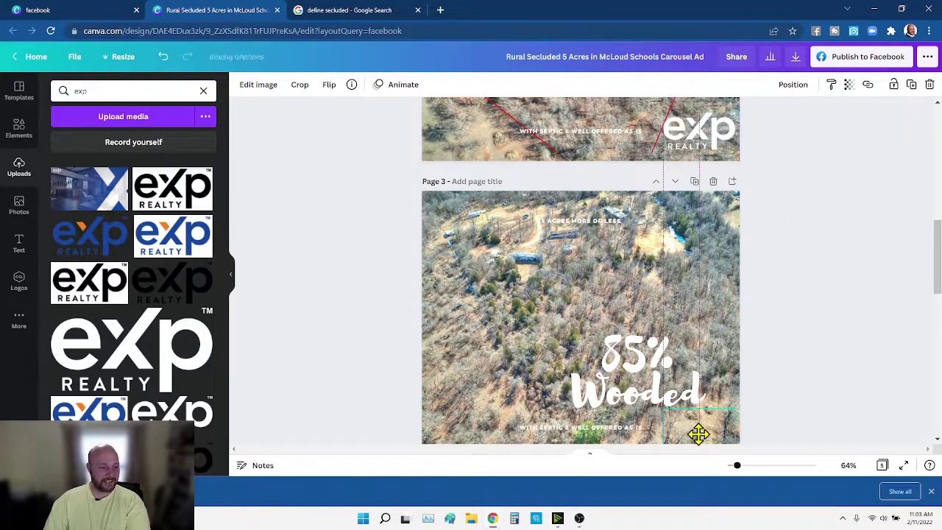
click(696, 431)
scroll(772, 416, down, 5)
drag(714, 258, 710, 254)
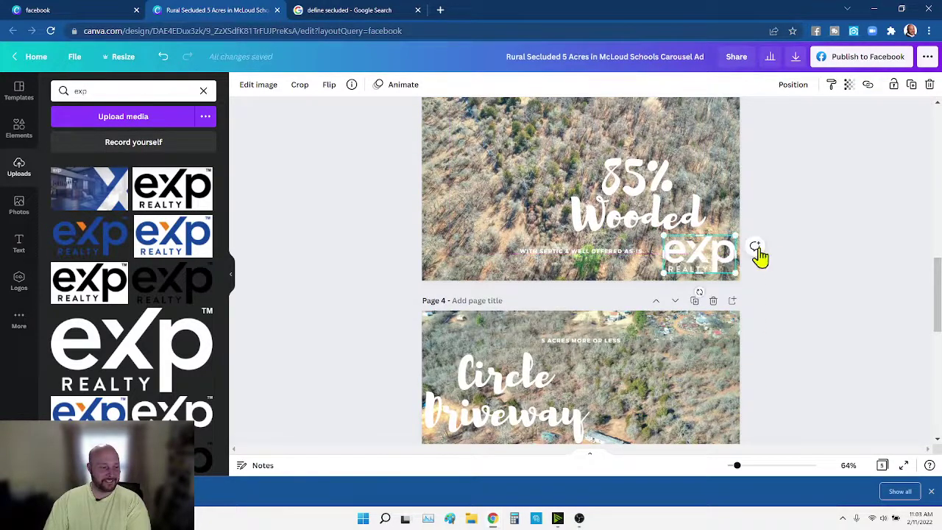
scroll(762, 257, down, 5)
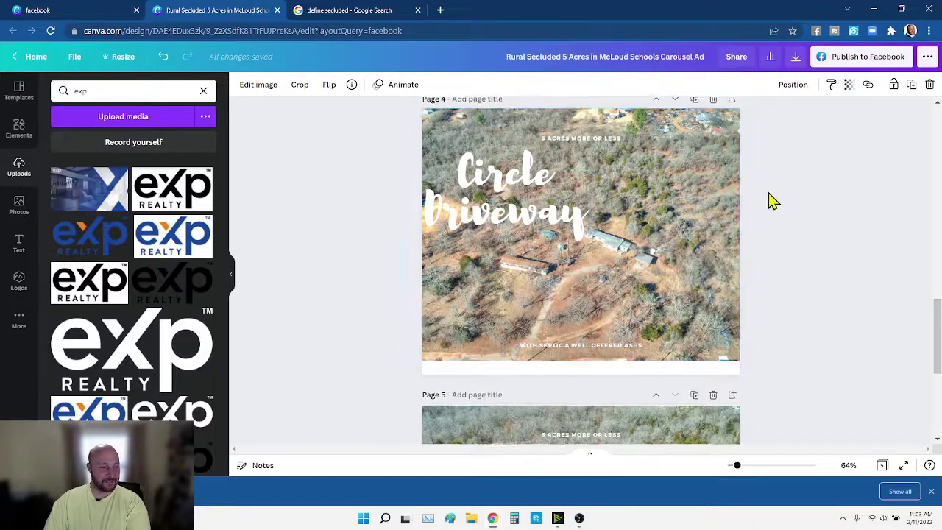
scroll(768, 210, up, 3)
Duplicate the logo again and settle the copy in page 4's bottom-right corner.
click(907, 87)
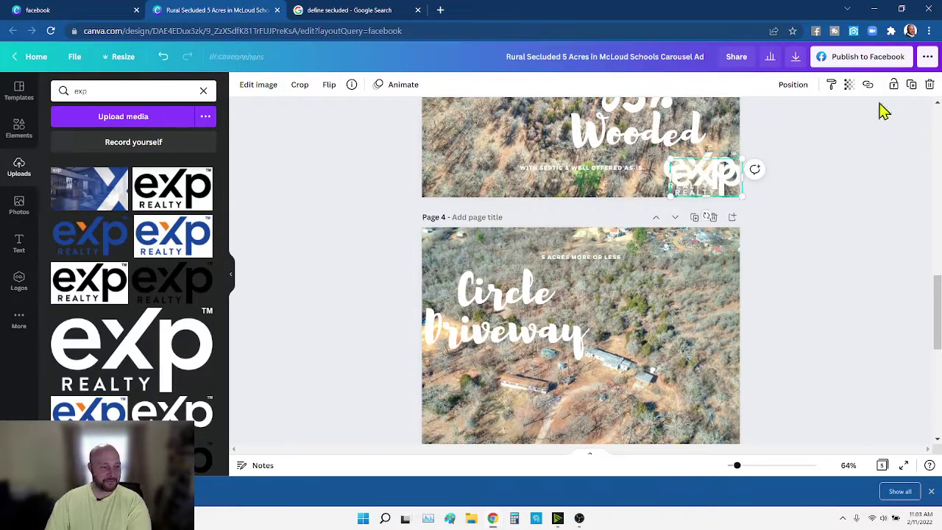
drag(731, 181, 706, 403)
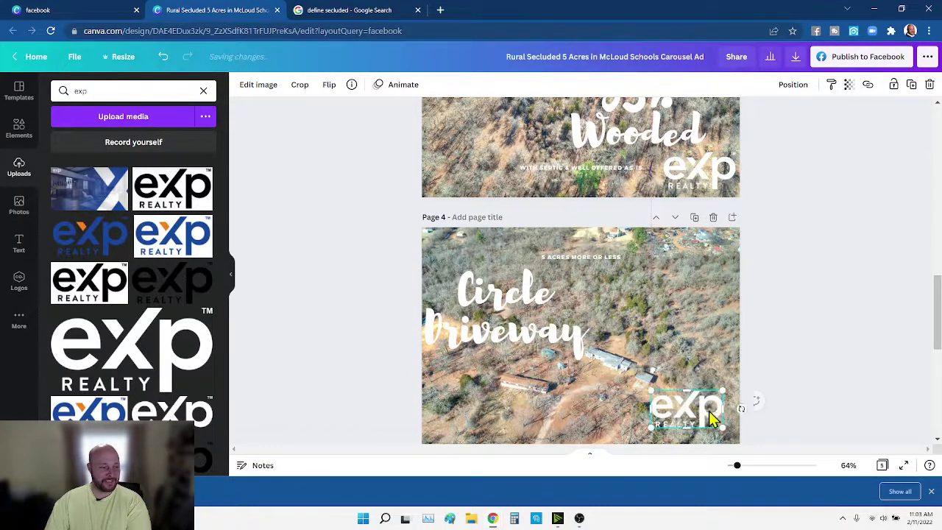
scroll(706, 404, down, 5)
drag(703, 185, 725, 226)
scroll(723, 225, down, 4)
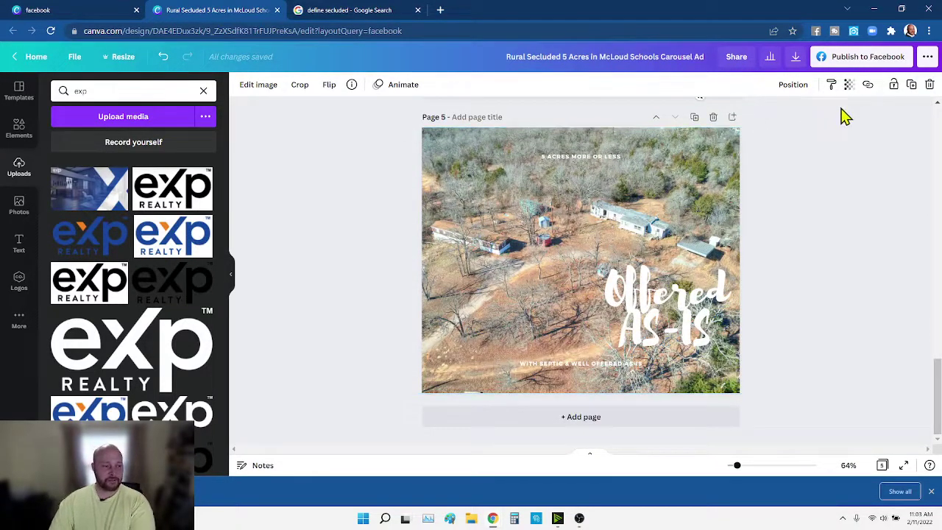
scroll(744, 185, up, 4)
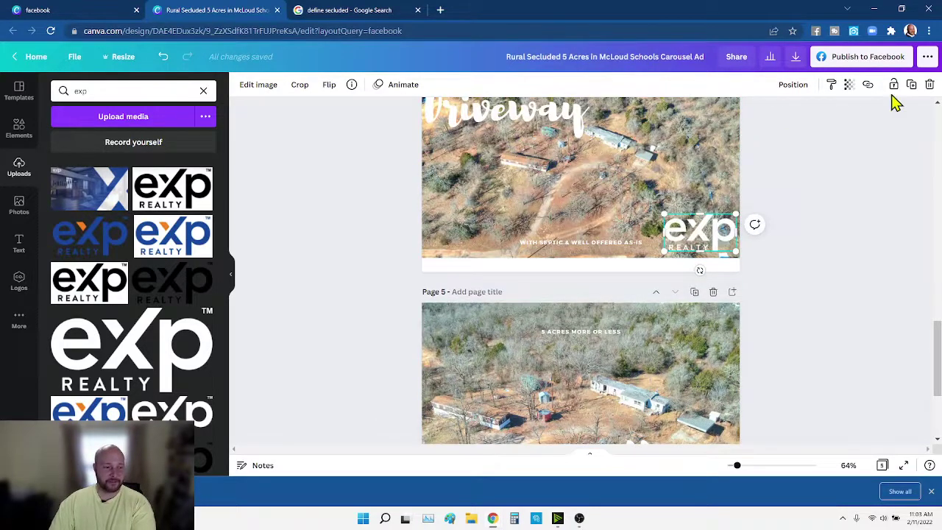
Copy the eXp Realty logo from page 4 into page 5's top-left corner, clear of the Offered AS-IS title.
click(912, 87)
drag(726, 248, 697, 390)
scroll(697, 301, down, 4)
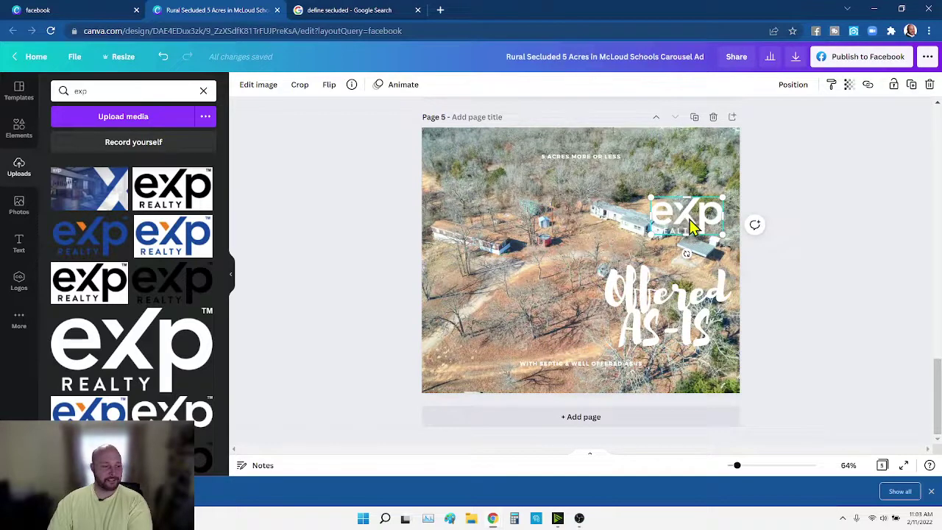
drag(690, 219, 702, 373)
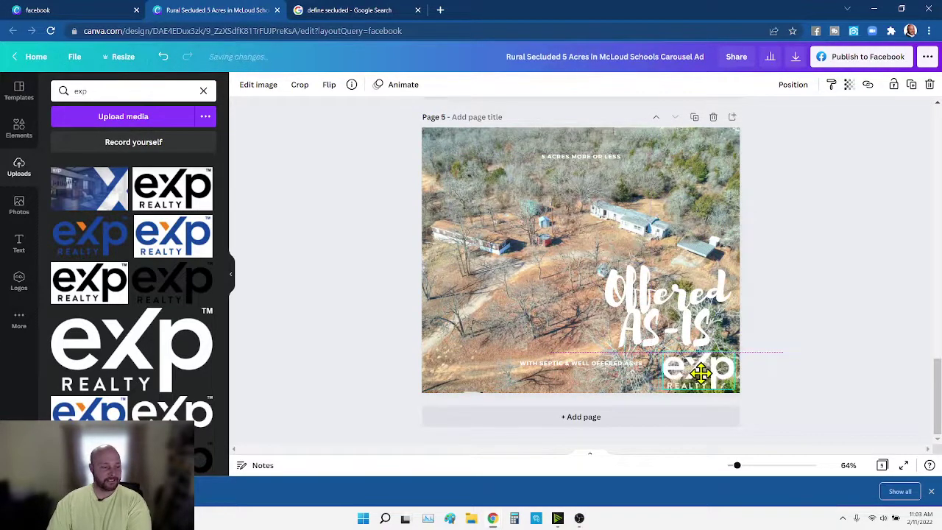
click(786, 340)
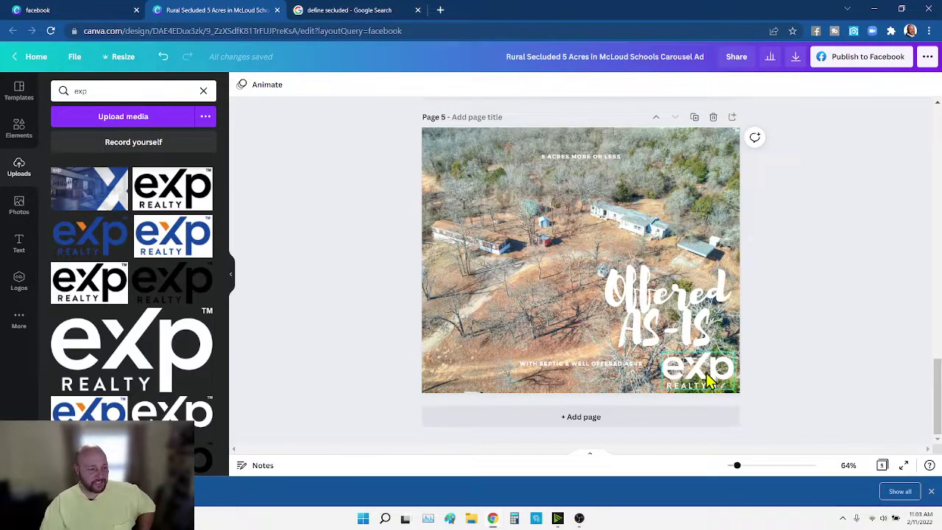
drag(706, 380, 473, 151)
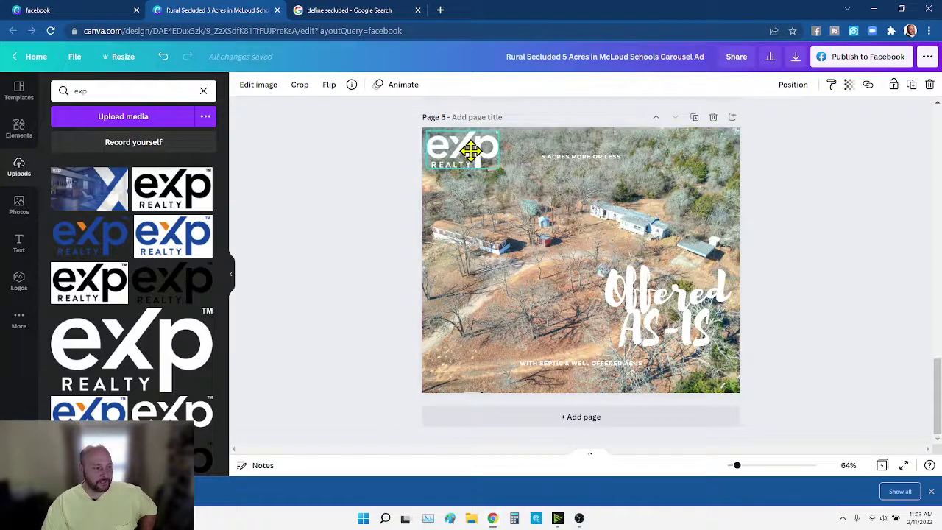
click(391, 198)
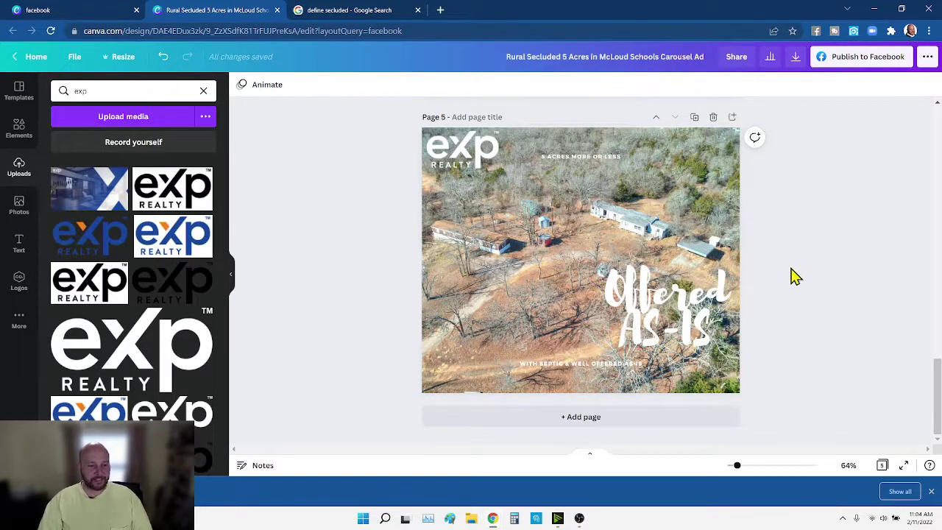
Download the design as PNG with All pages (5) selected.
scroll(802, 288, up, 15)
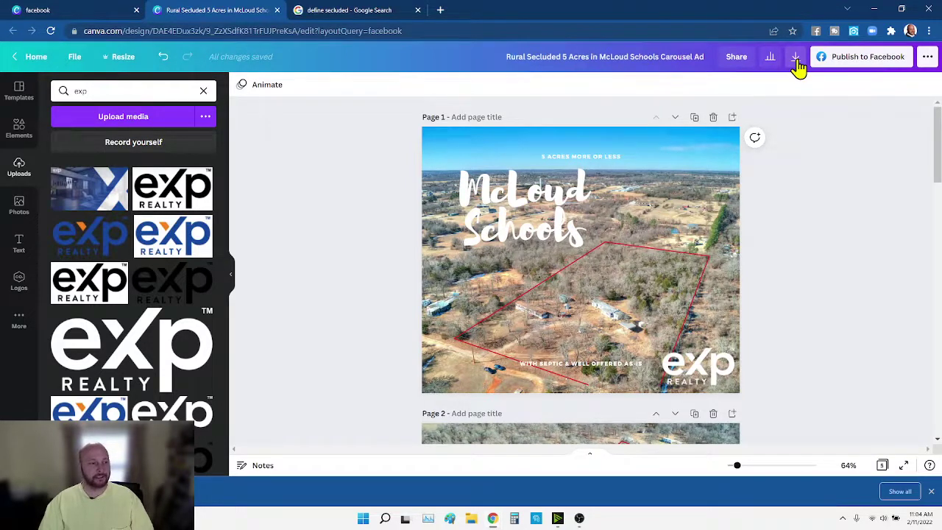
click(796, 59)
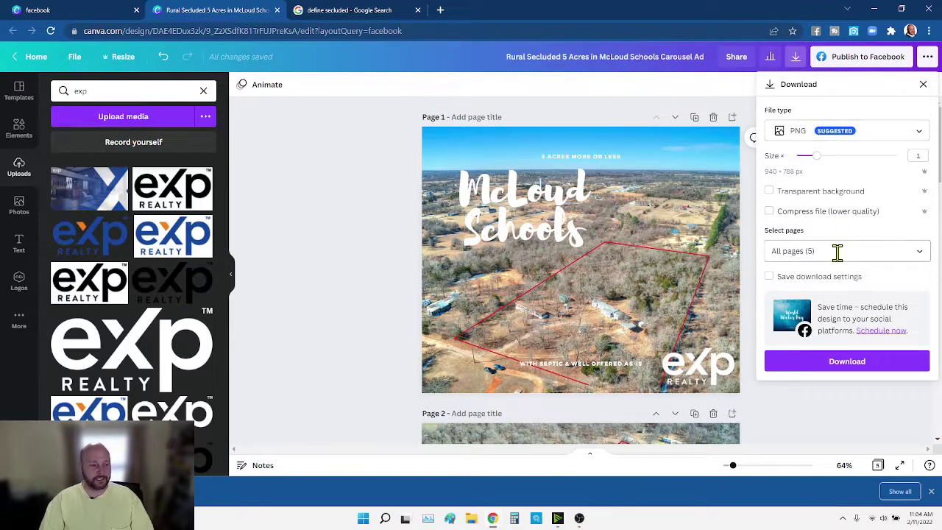
click(920, 255)
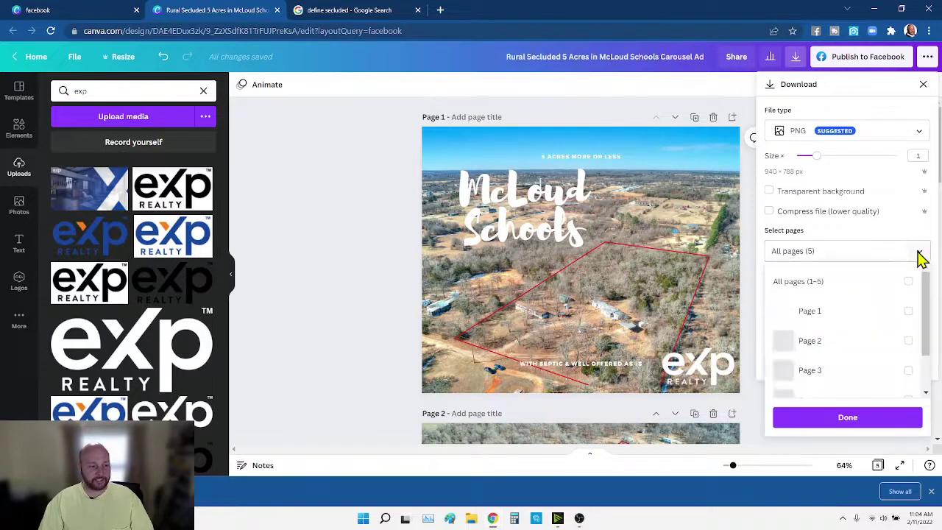
click(909, 312)
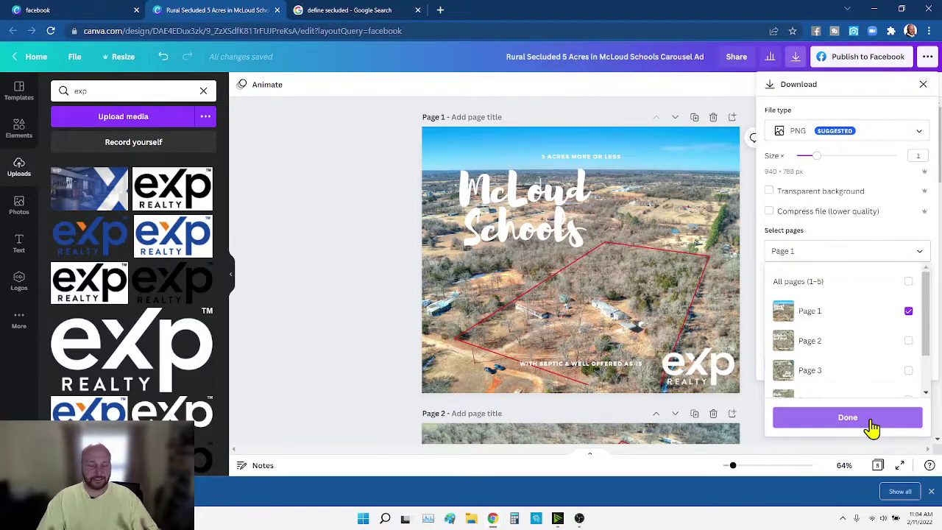
click(908, 311)
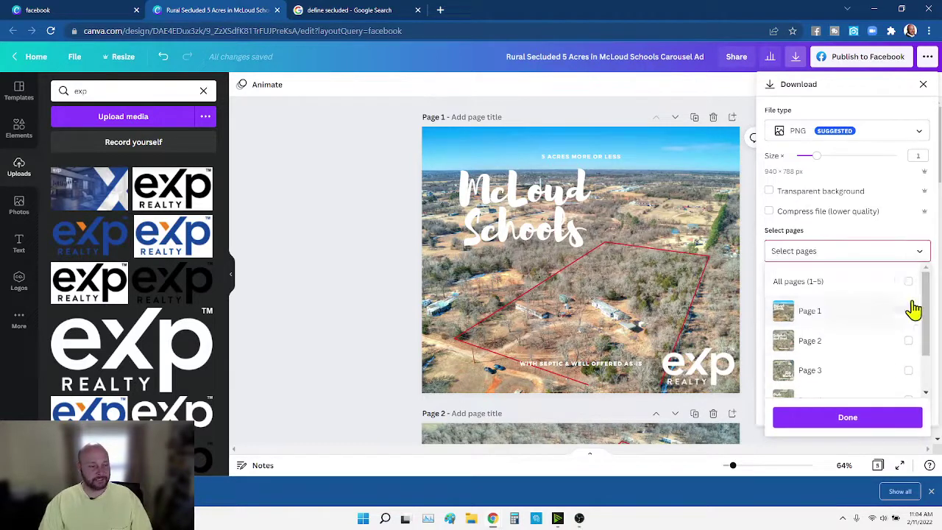
click(909, 284)
scroll(878, 338, down, 2)
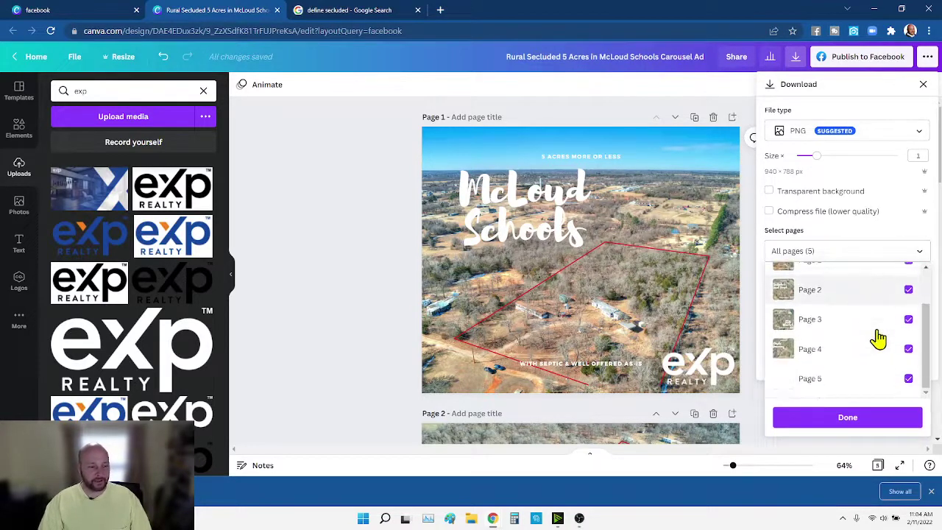
click(848, 419)
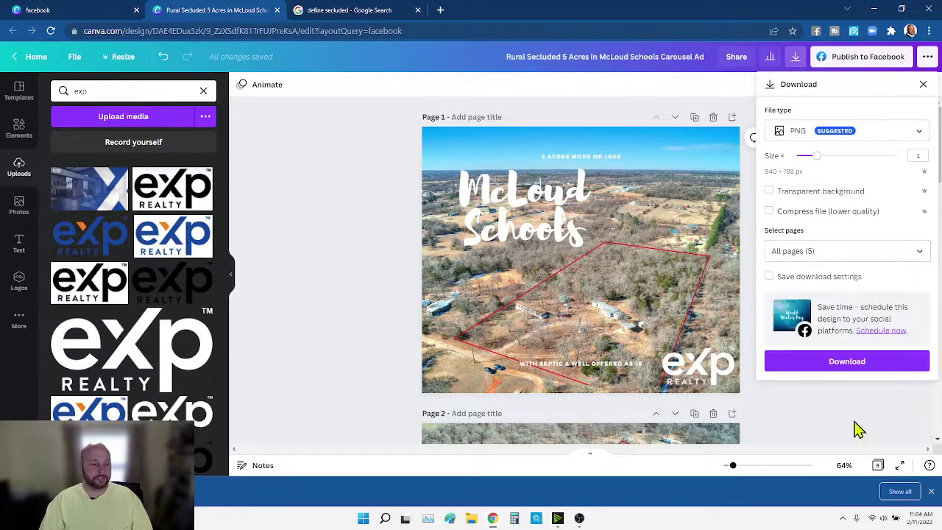
click(851, 368)
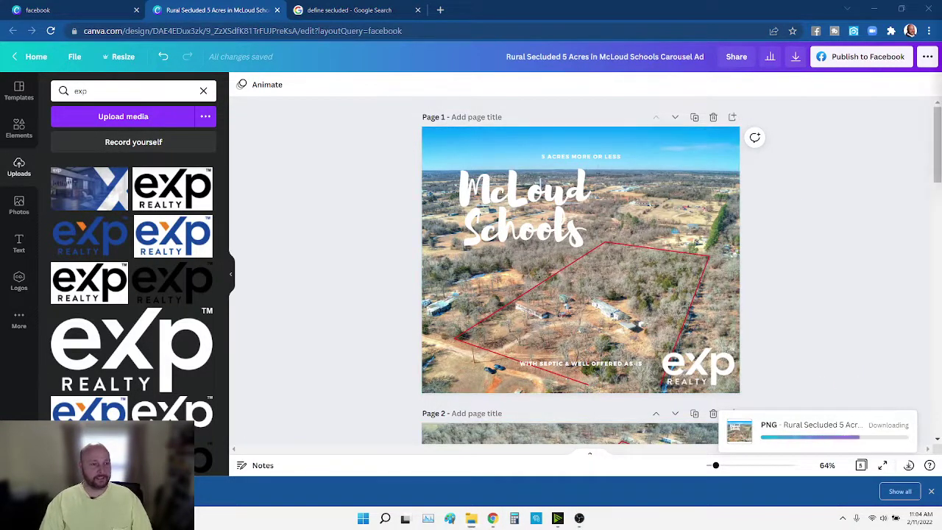
Copy the five PNGs from the carousel zip in Downloads and go to the property folder.
key(super+e)
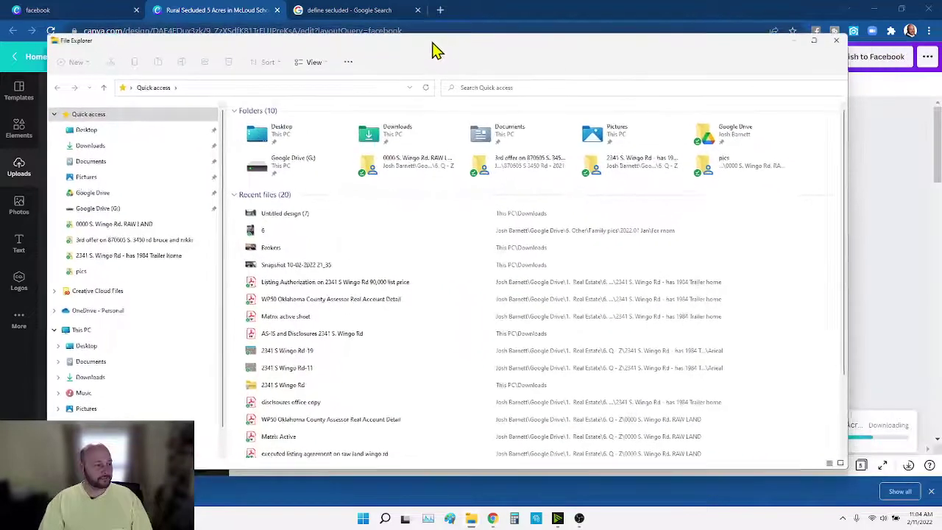
click(84, 143)
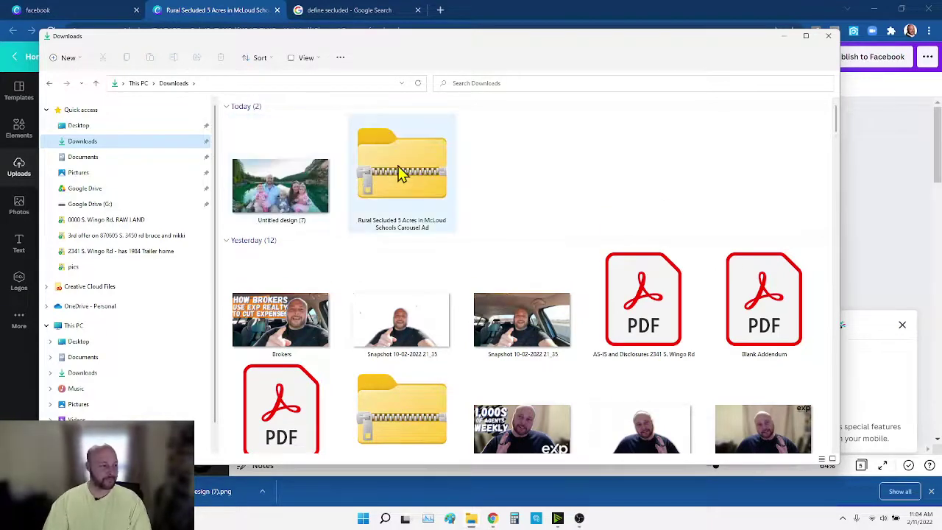
double_click(407, 185)
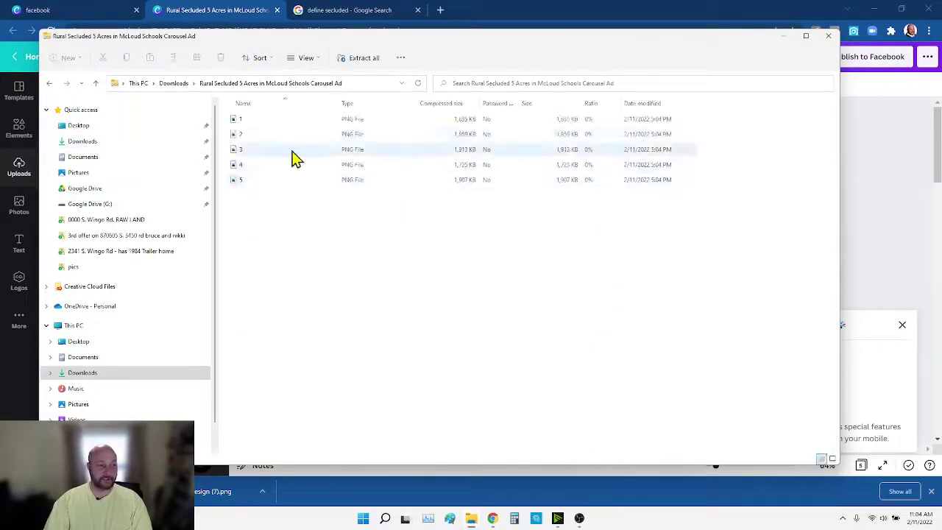
click(263, 124)
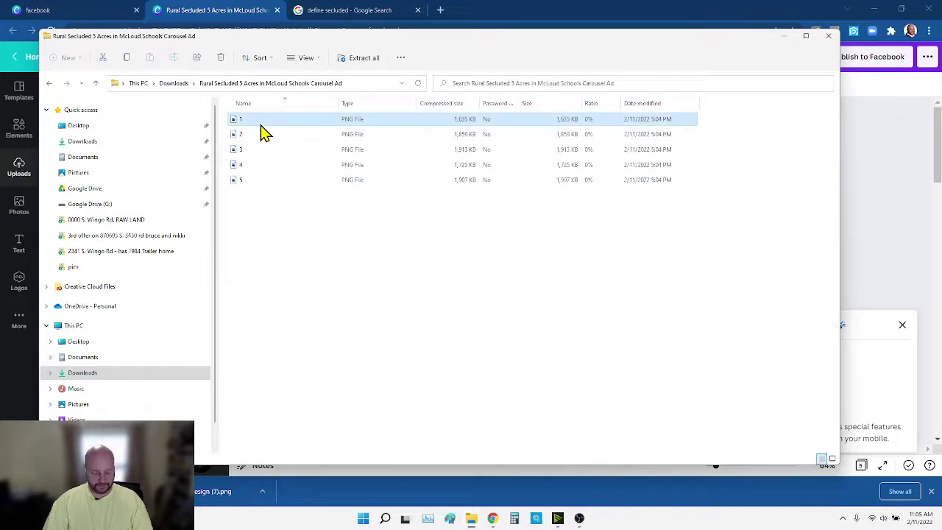
key(ctrl+a)
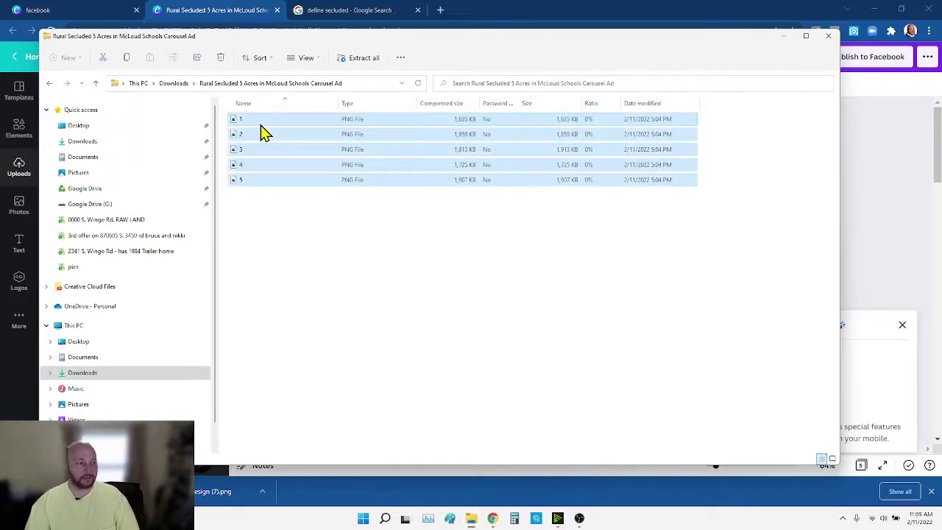
right_click(265, 130)
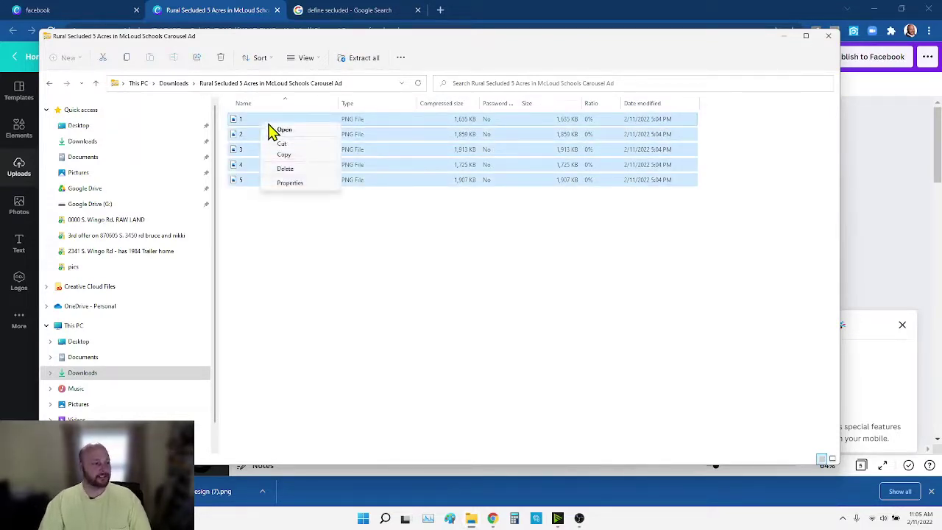
click(291, 156)
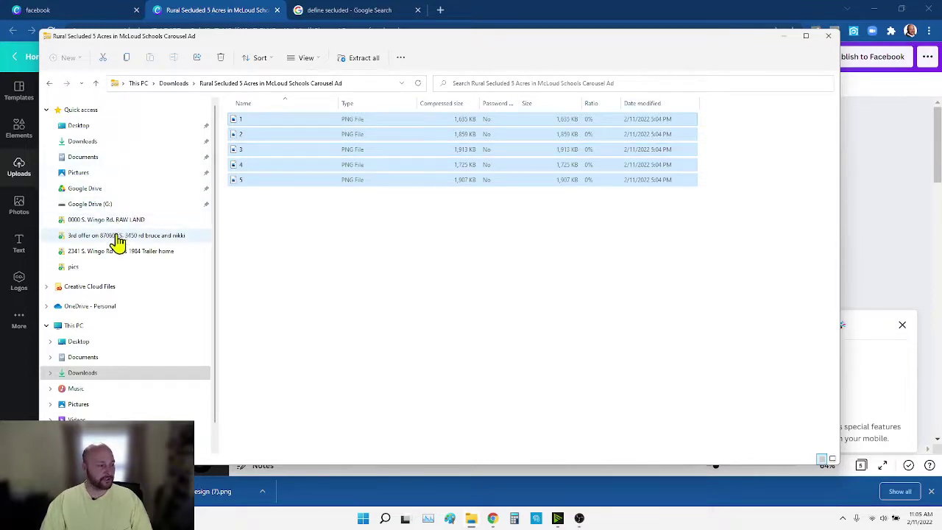
click(129, 253)
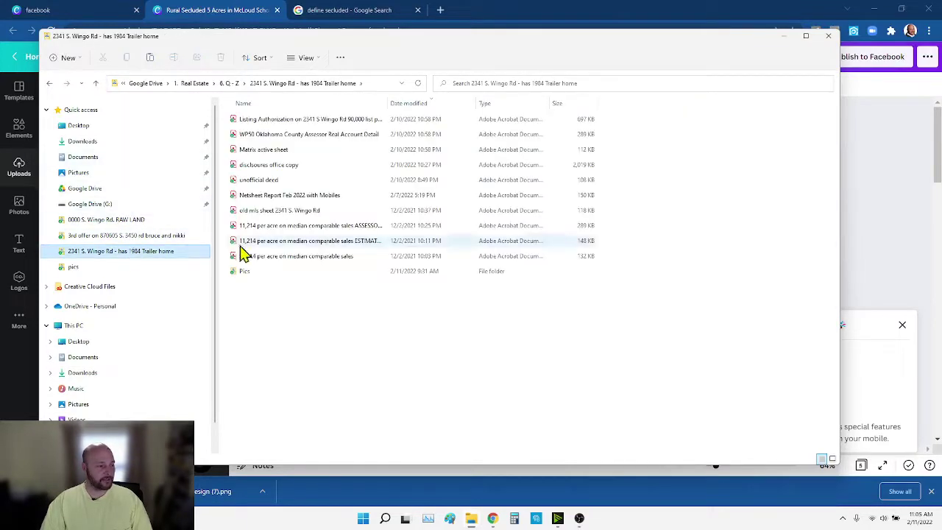
Paste the five PNGs into the property folder and create a folder named 'Carousel Ad Feb 2022'.
click(150, 58)
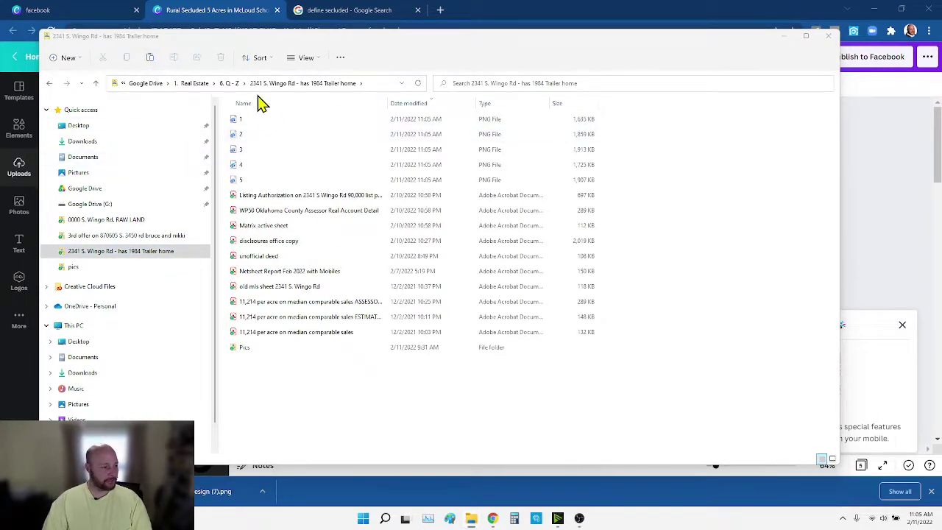
click(66, 58)
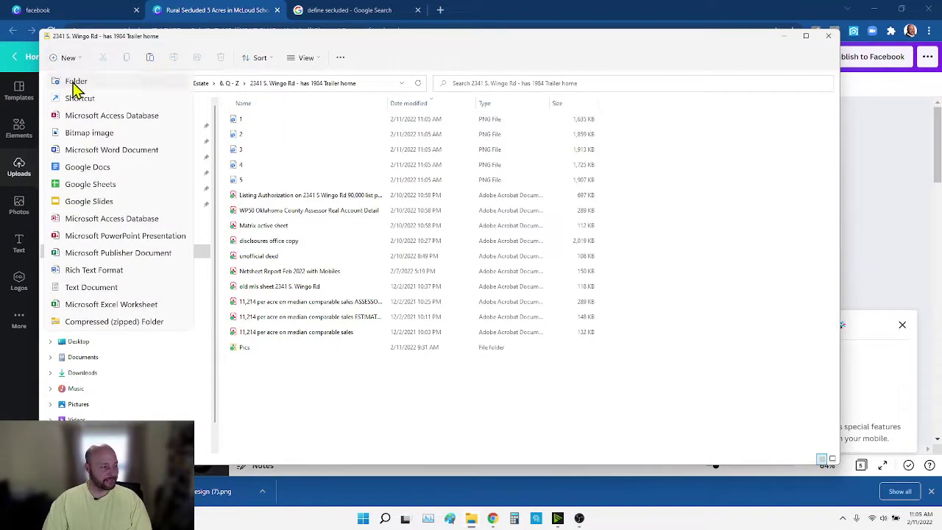
click(73, 80)
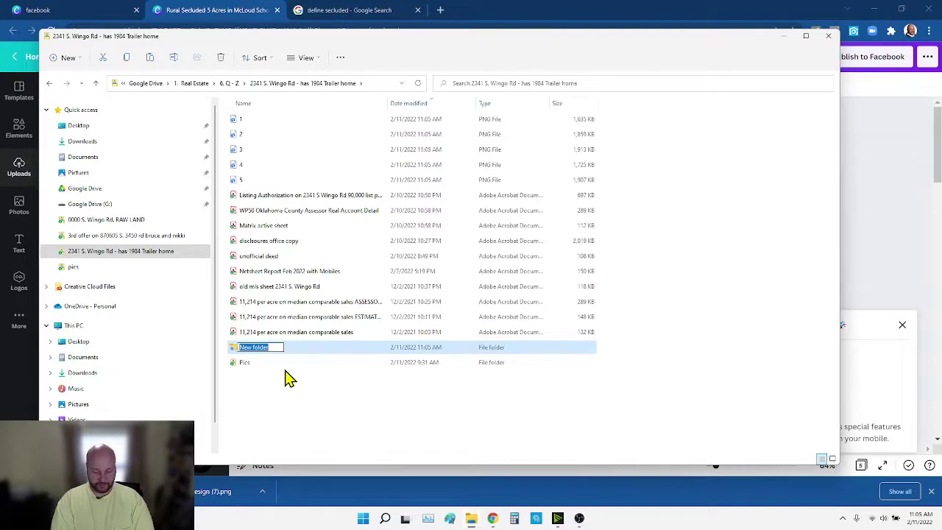
text(Carousel Ad Feb 2022)
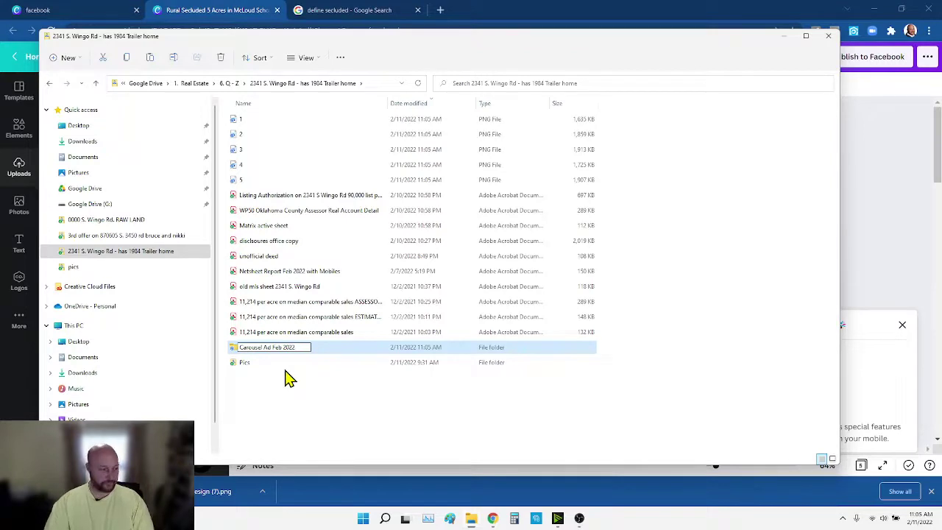
key(Return)
double_click(286, 349)
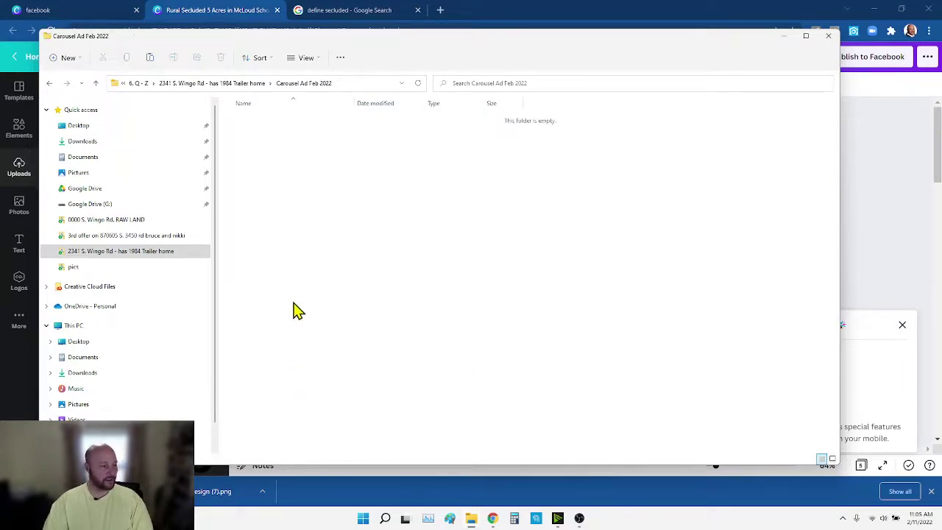
Cut PNGs 1–5 from the property folder and open the Carousel Ad Feb 2022 folder.
click(246, 84)
click(262, 122)
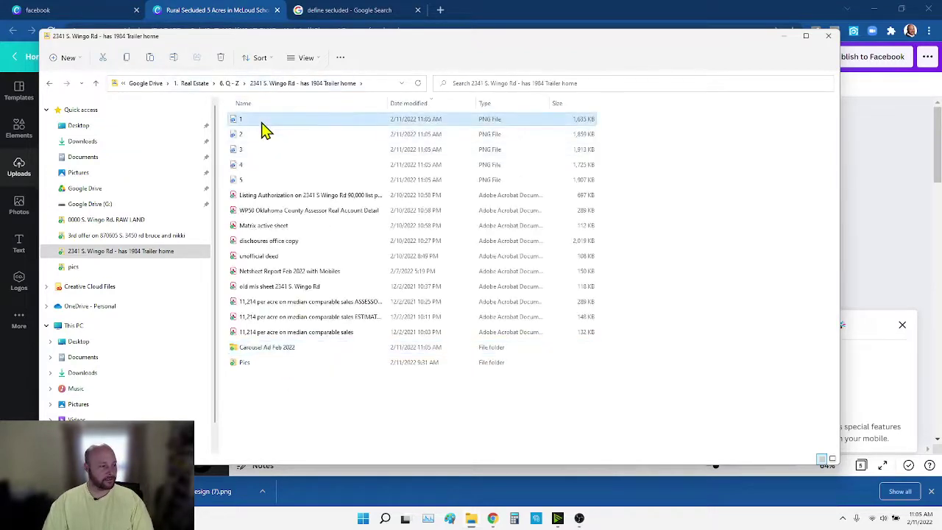
shift+click(265, 182)
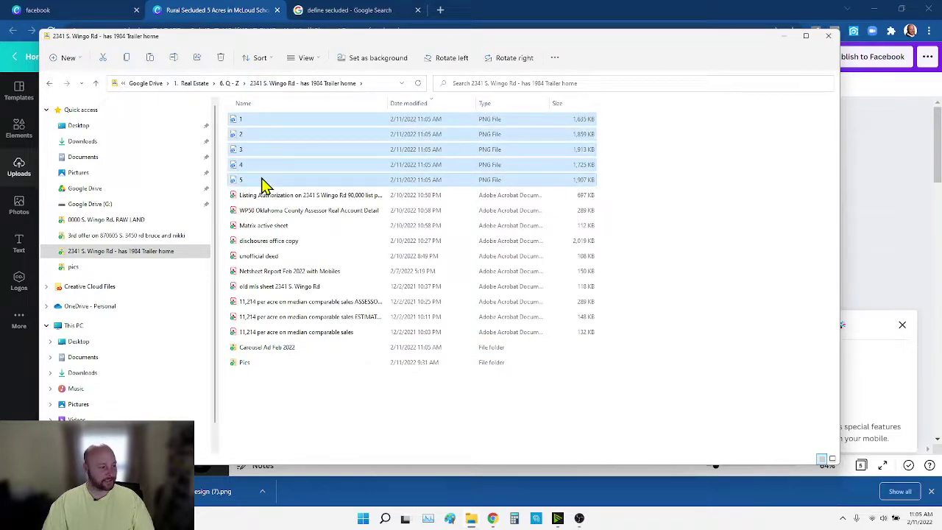
right_click(263, 182)
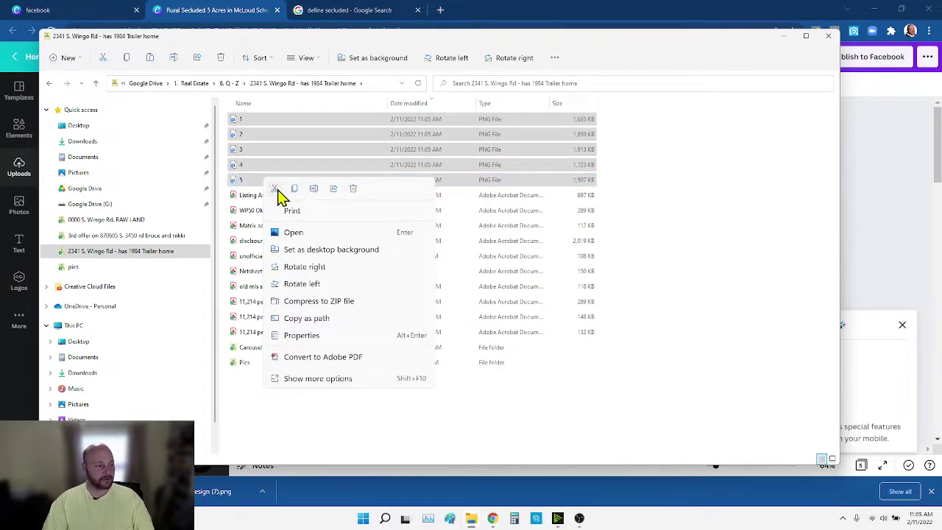
key(Escape)
double_click(267, 347)
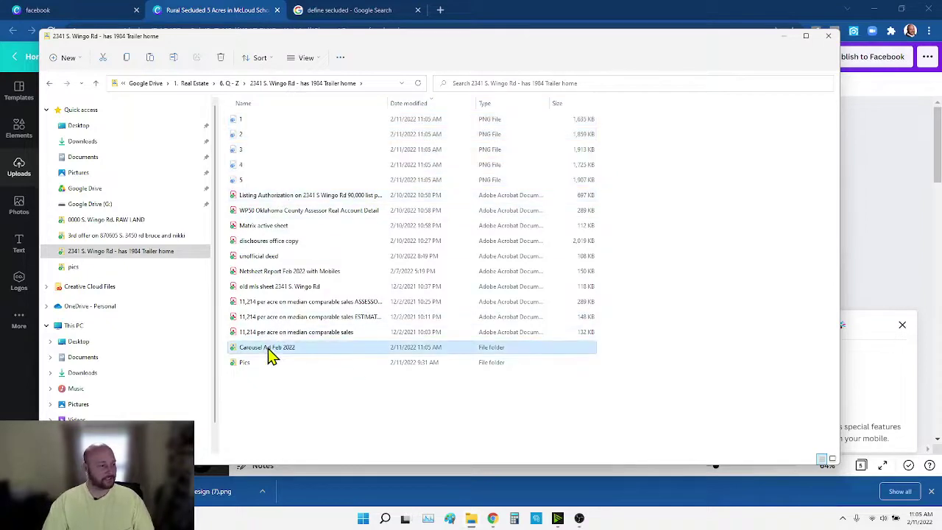
right_click(335, 266)
Paste the PNGs into Carousel Ad Feb 2022 and sort them by name, 1 to 5.
click(339, 264)
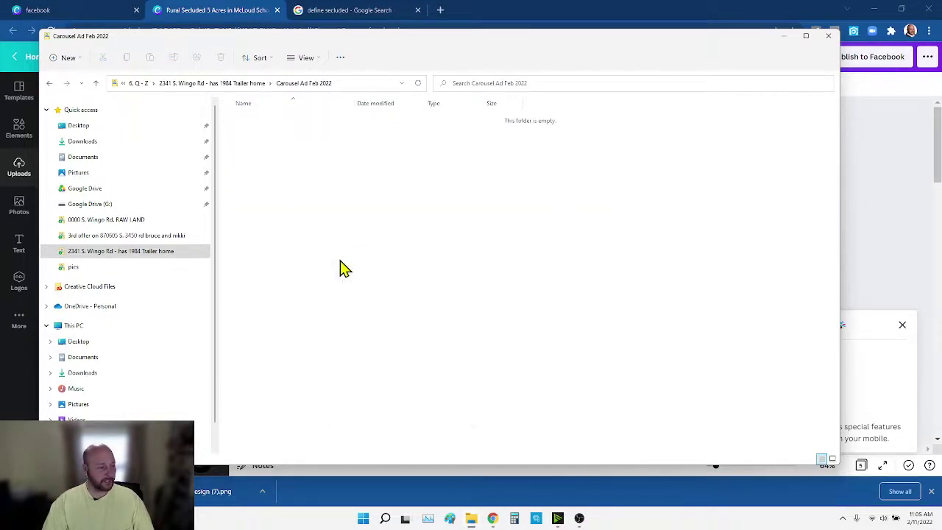
click(313, 211)
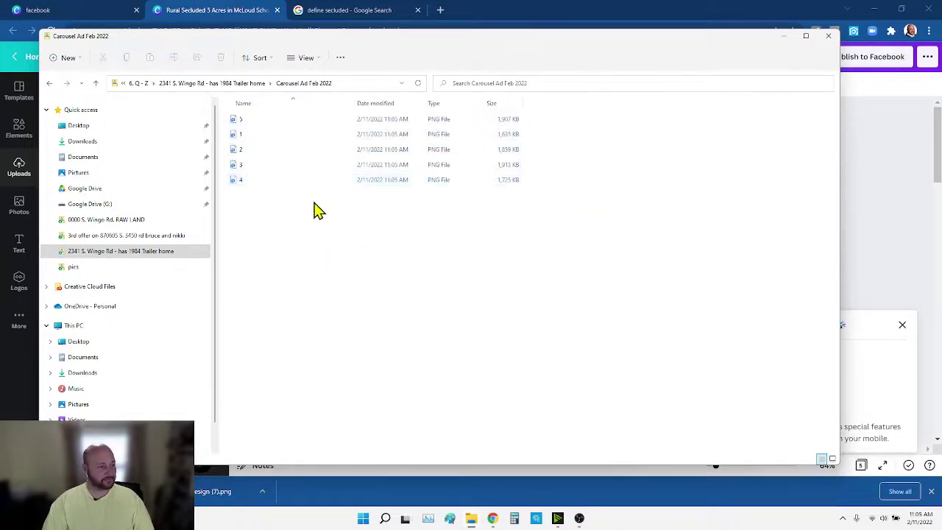
click(326, 105)
click(299, 106)
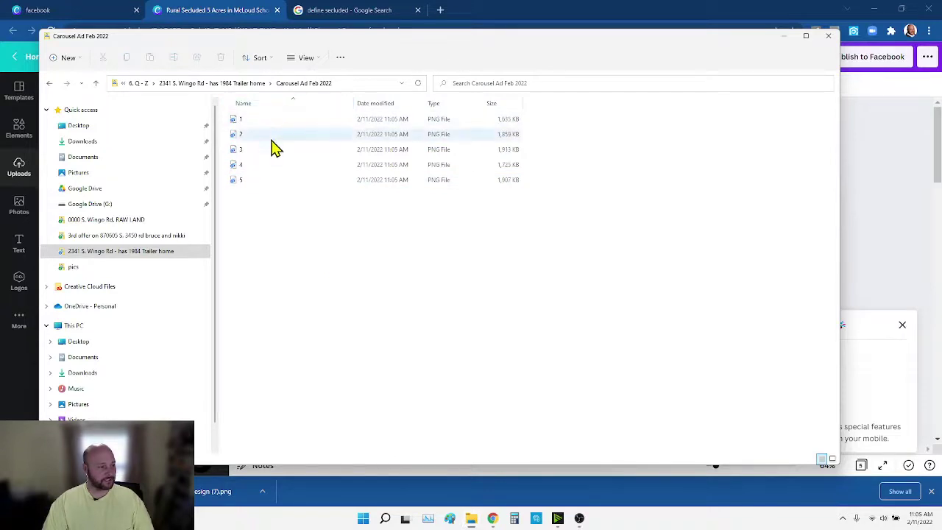
Batch-rename all five PNGs '5 Rural Acres MOL in McLoud Schools with Well and Septic offere…'.
click(263, 123)
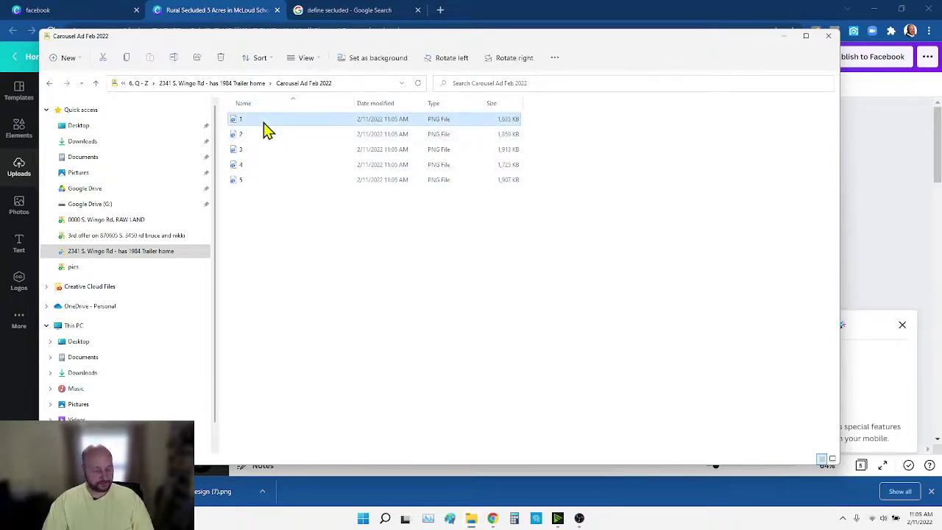
key(ctrl+a)
right_click(263, 123)
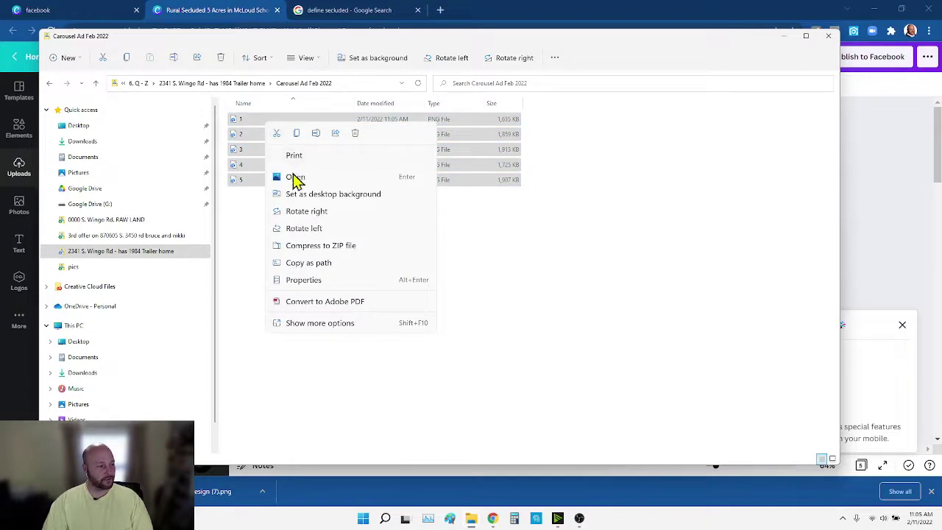
click(315, 134)
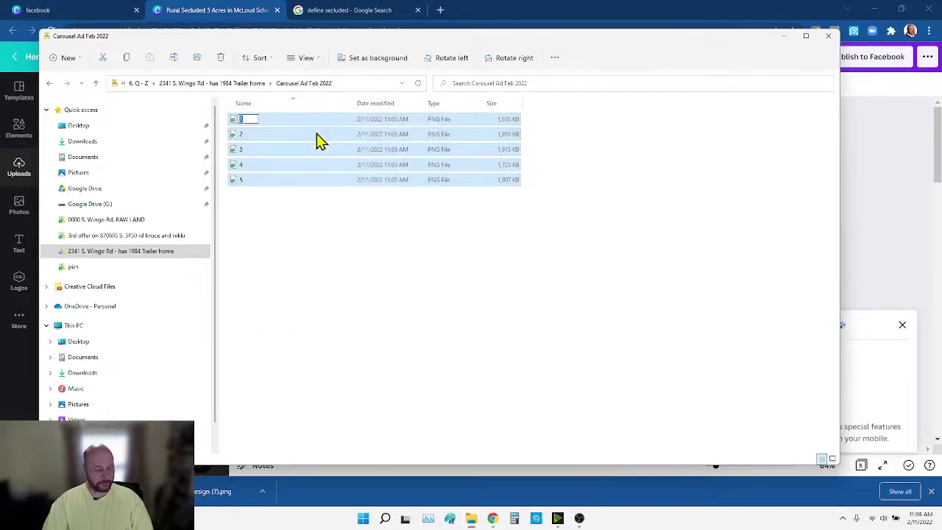
text(5)
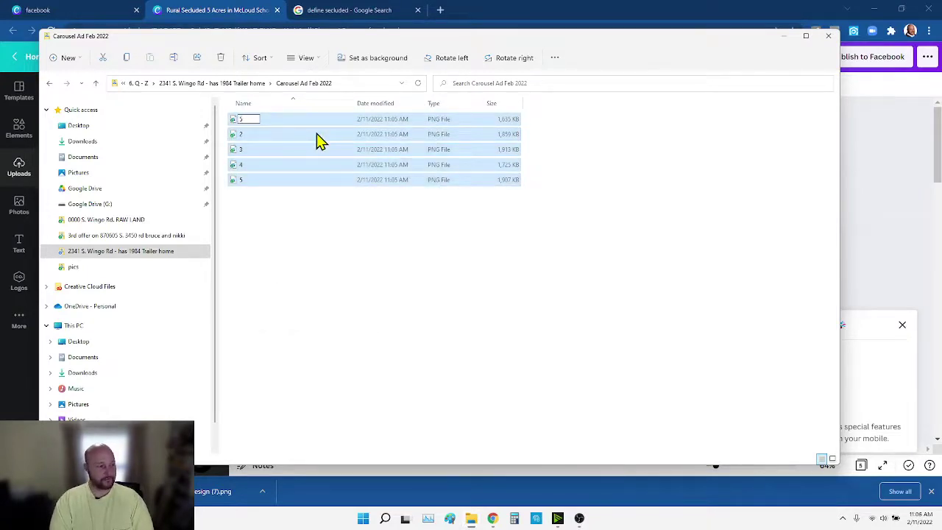
text( Rural Acres MOL in M)
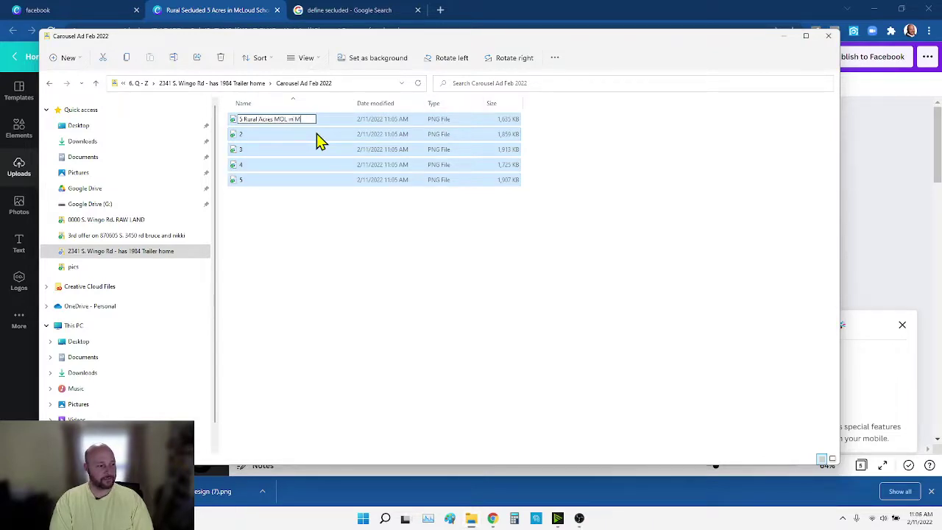
text(cLoud Schools)
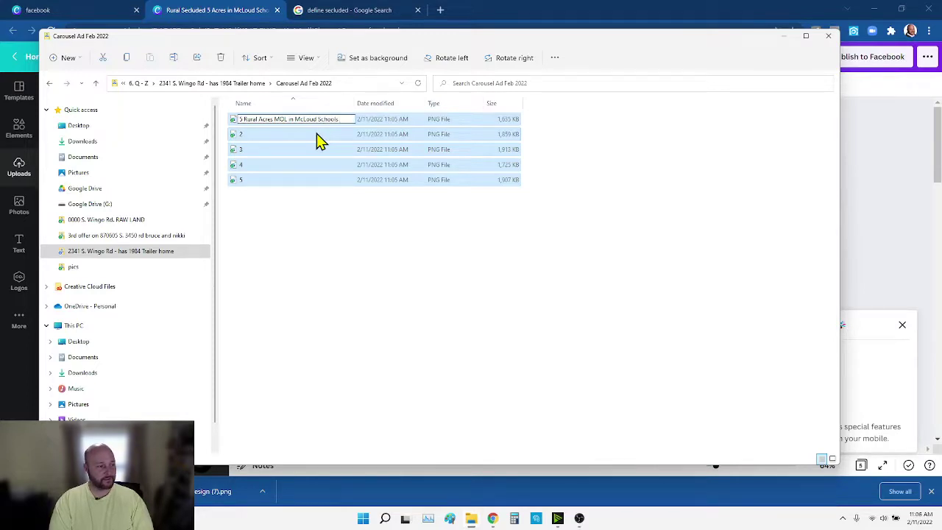
text( with Well and Septic)
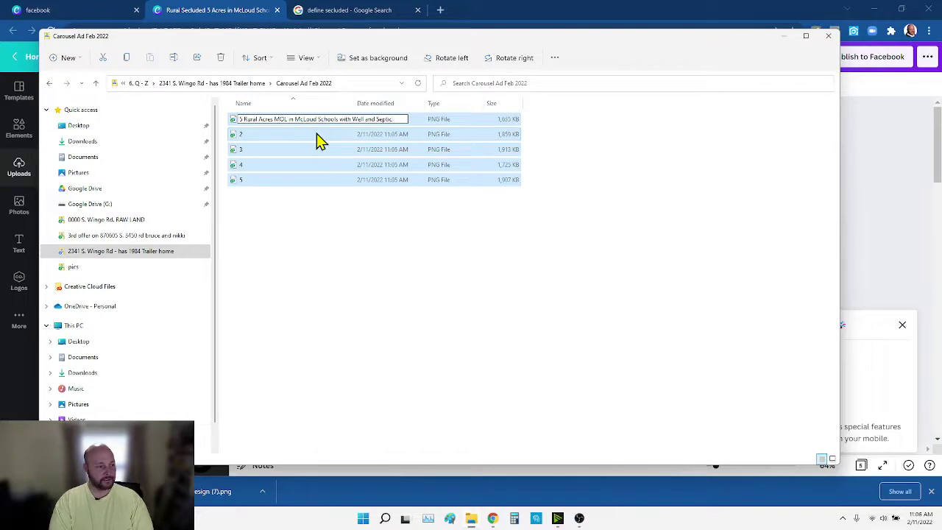
text( offered AS-IS by Josh Barnett)
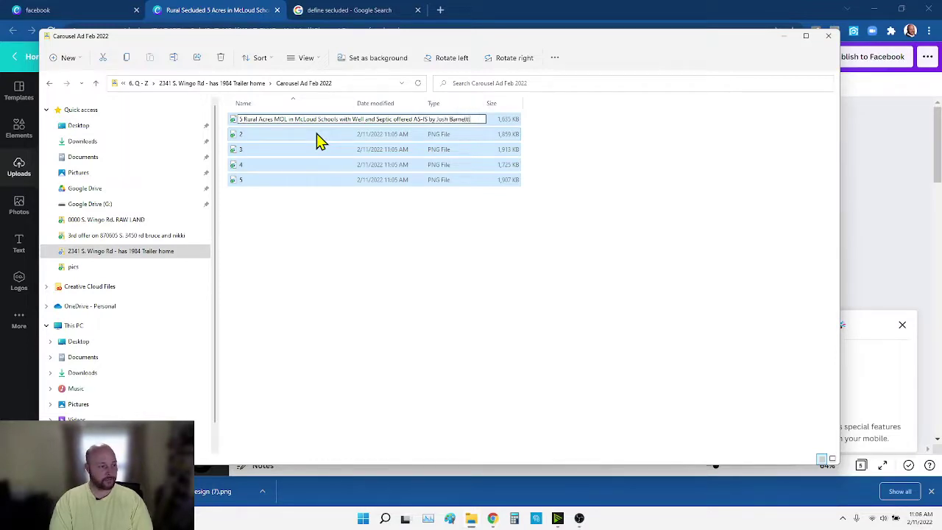
key(Return)
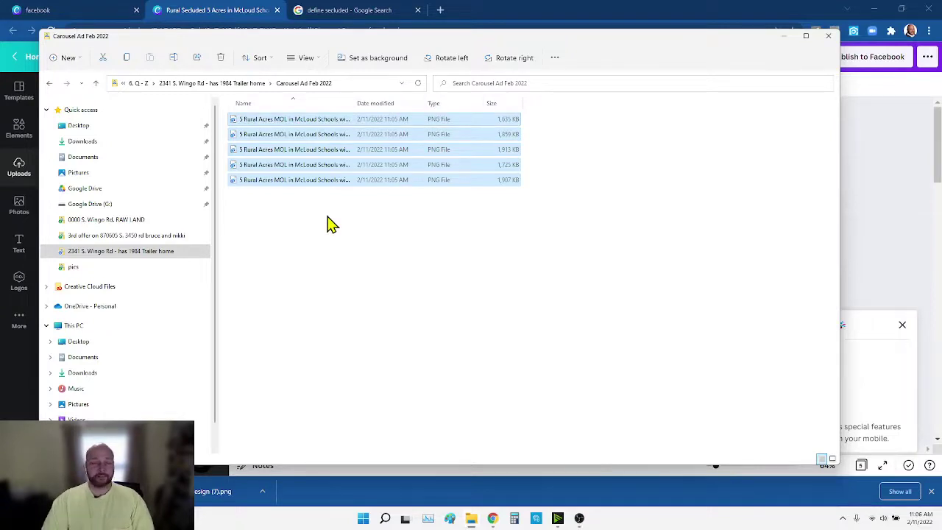
Load facebook.com in the browser's Google tab and show the Pages you manage.
click(399, 20)
click(397, 15)
click(399, 33)
text(face)
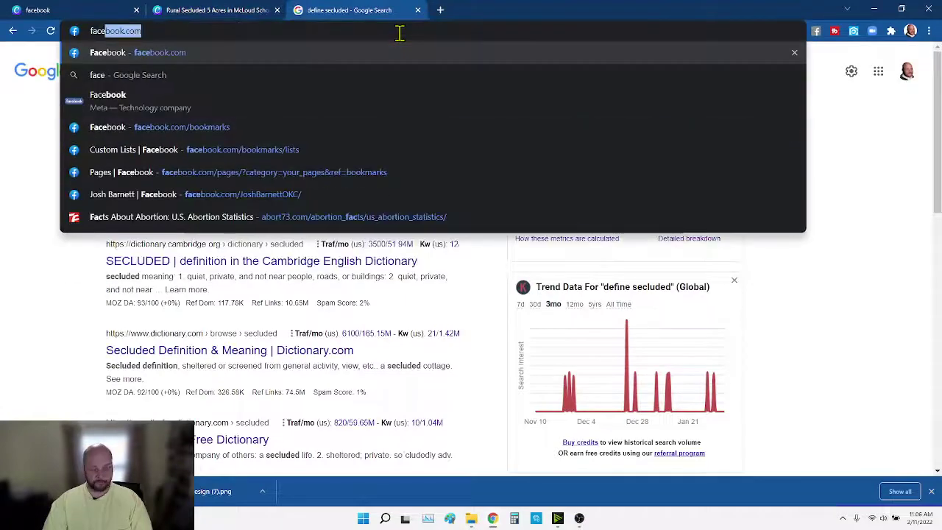
key(Return)
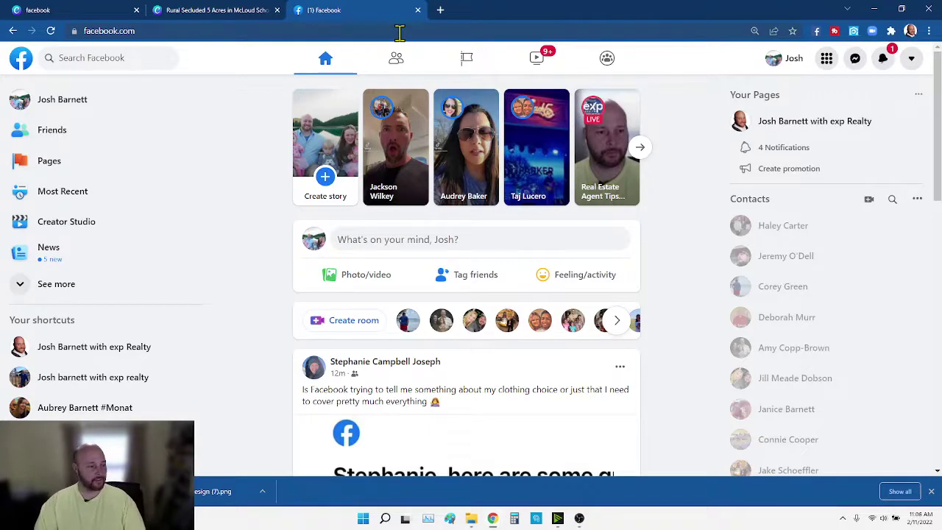
click(49, 163)
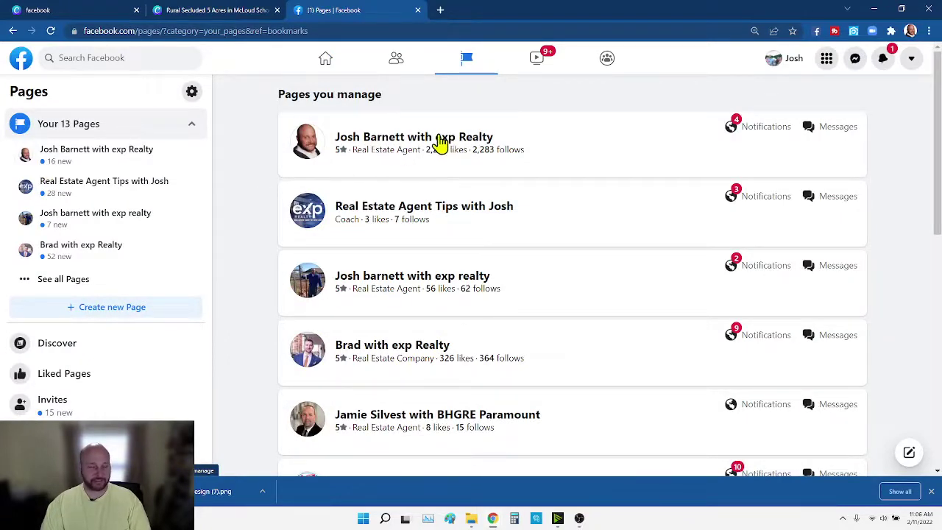
Open the agent's eXp Realty business page and its Publishing tools.
click(438, 144)
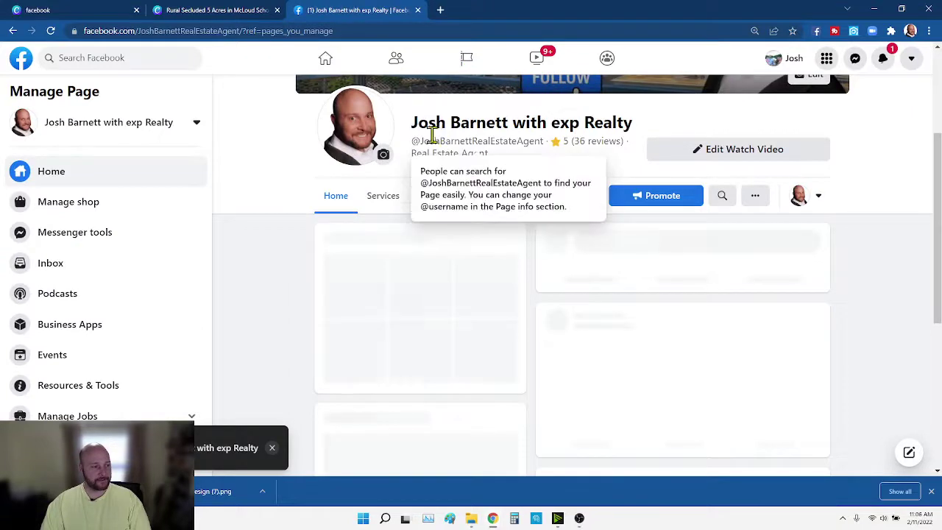
click(272, 447)
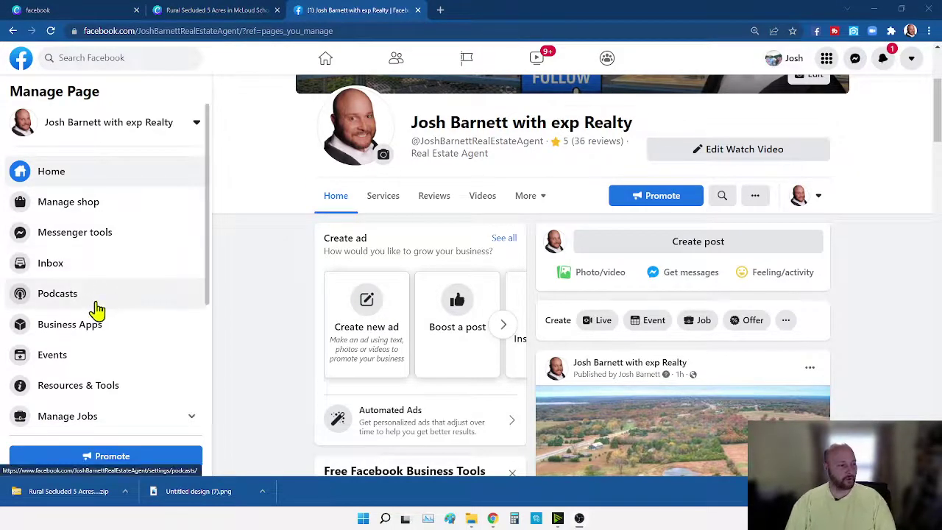
scroll(94, 306, down, 3)
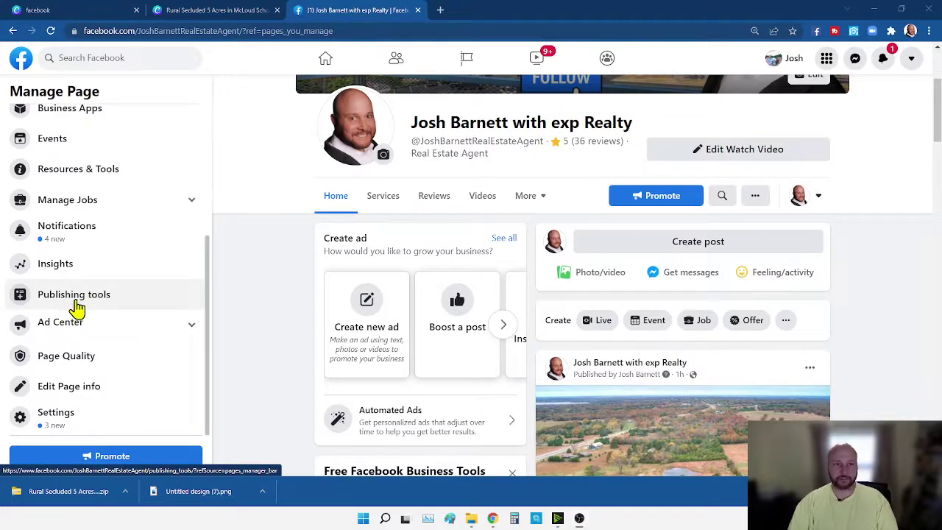
click(77, 303)
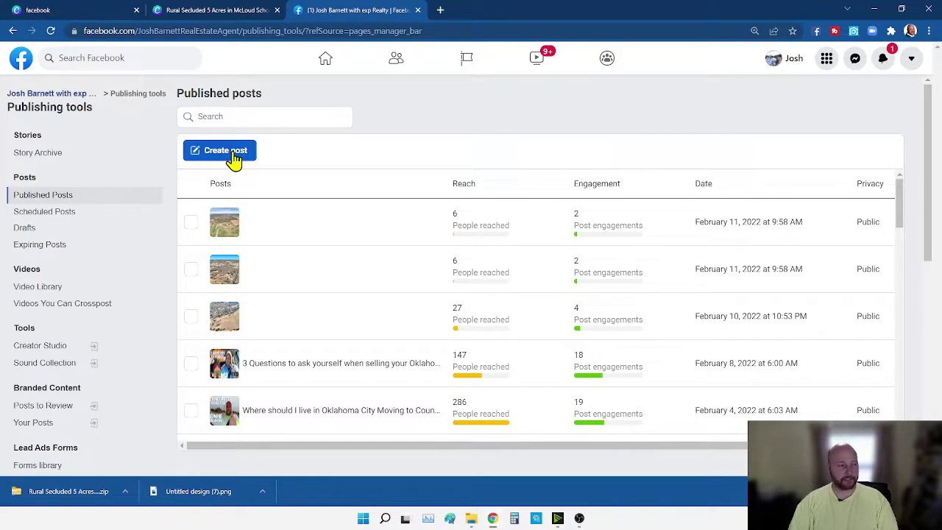
Start a Photo/Video post as a Photo Carousel and focus the Destination URL field.
click(234, 159)
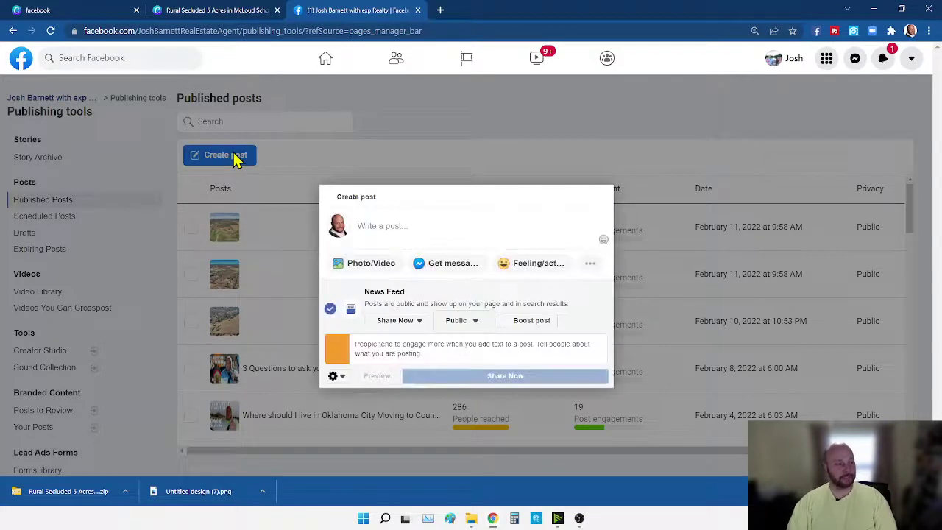
click(382, 270)
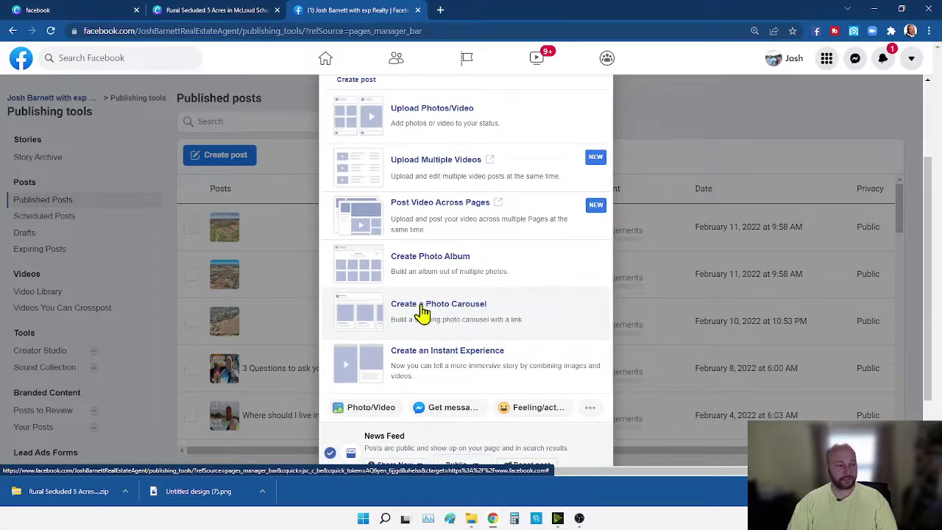
click(421, 313)
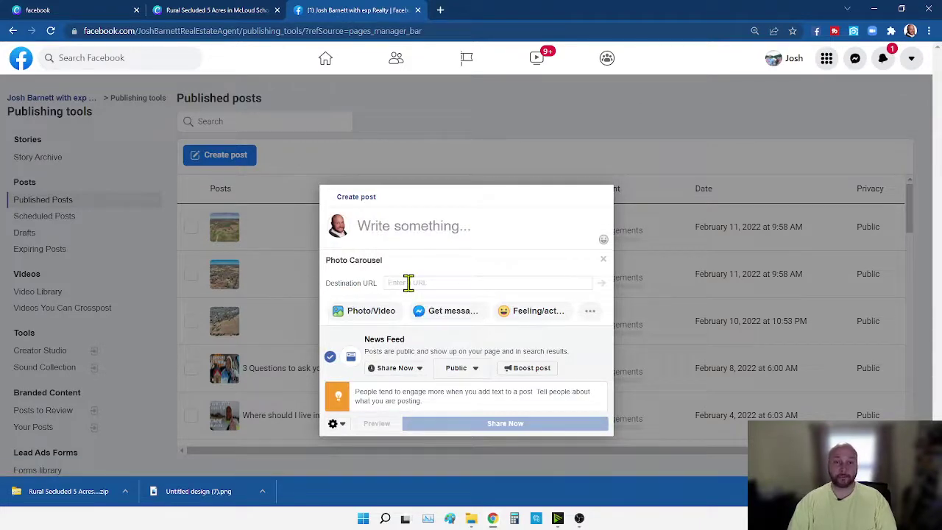
click(408, 284)
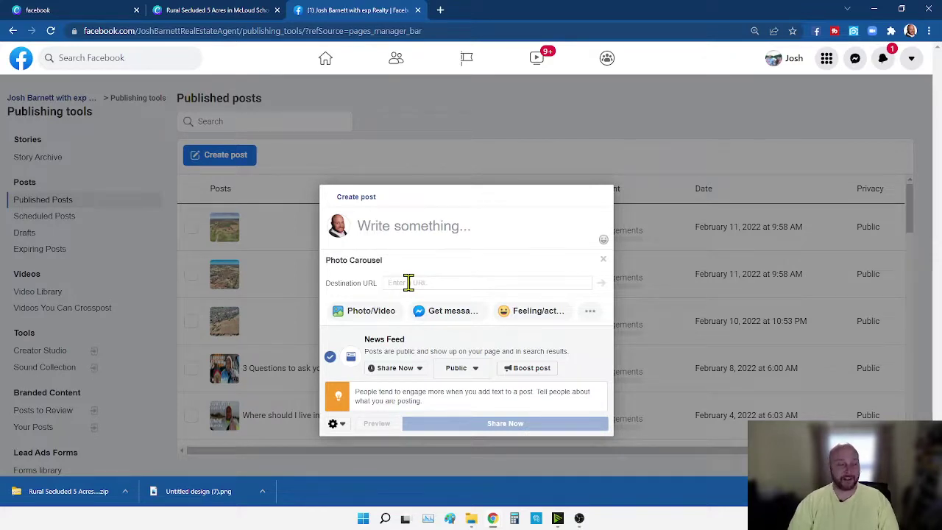
Open the agent's eXp Realty listings website in a new browser tab.
click(440, 10)
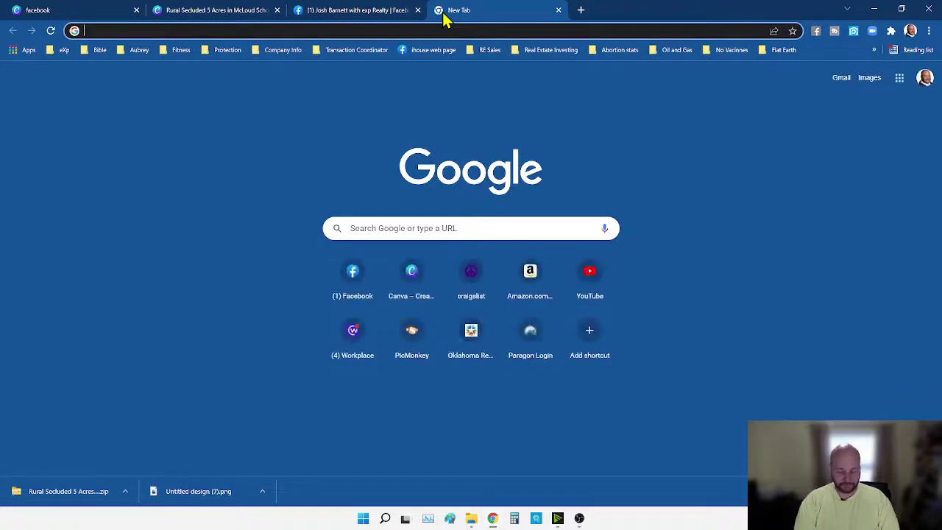
text(joshbarnett.exprealty.careers)
key(Return)
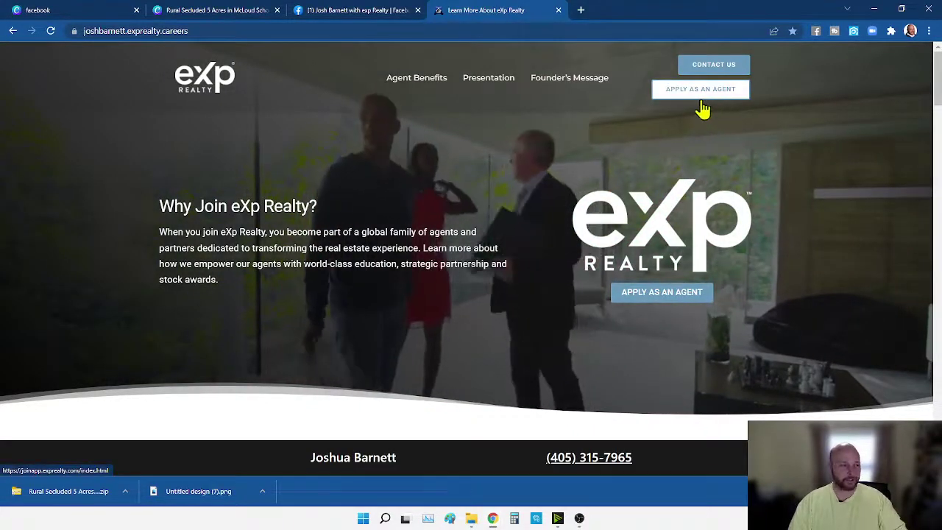
click(500, 31)
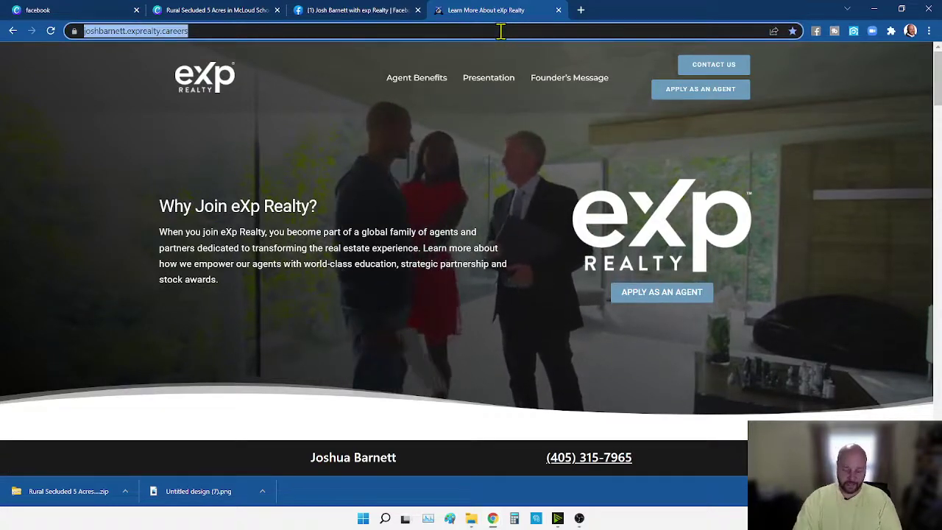
text(joshbar)
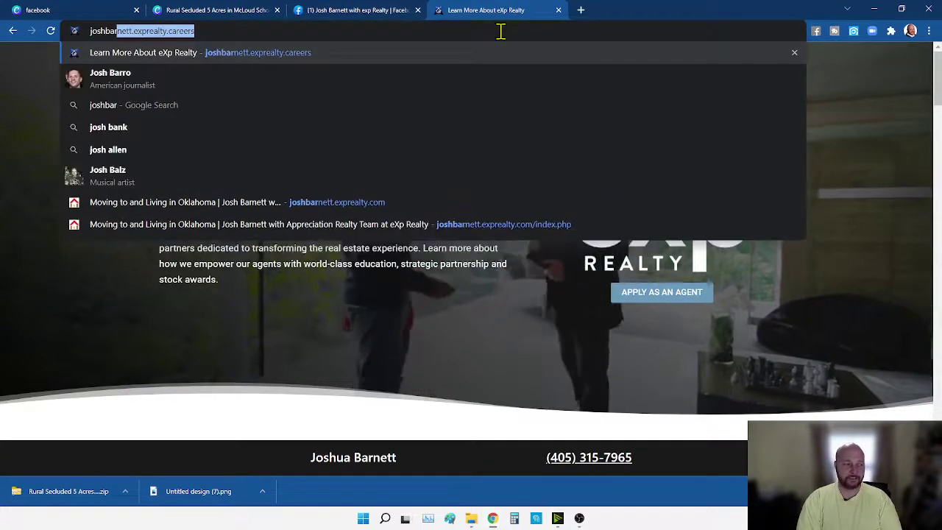
text(nett.exp)
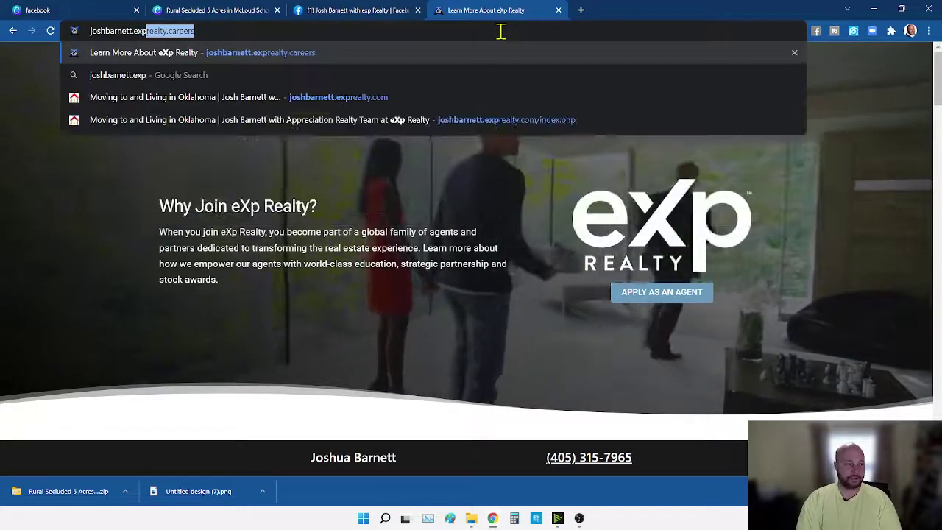
text(realty.com)
key(Return)
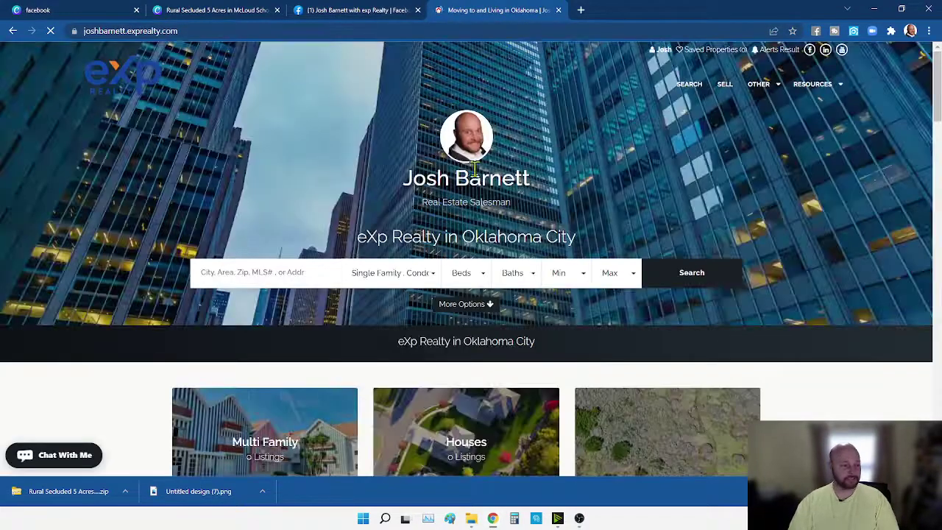
Copy the View Details link of the $90,000 Harrah listing under My Listings.
scroll(463, 185, down, 6)
scroll(414, 195, down, 2)
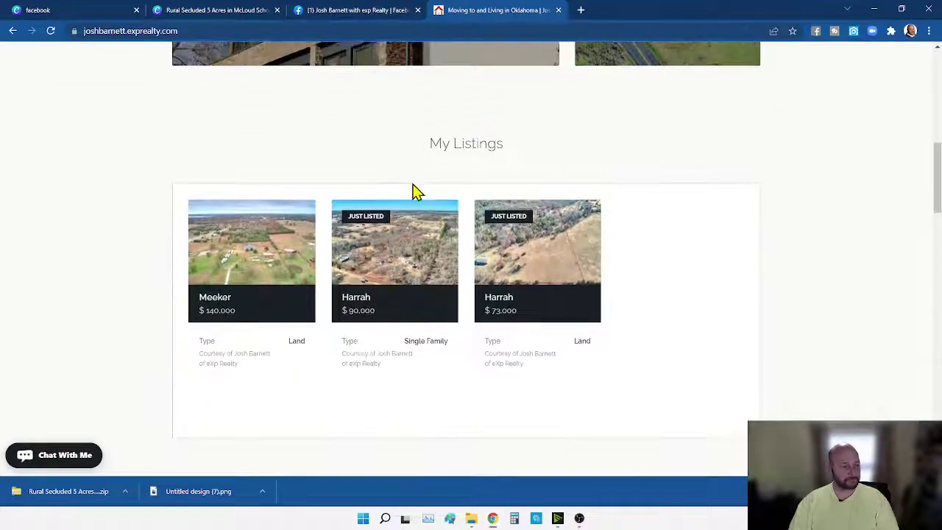
mouse_move(397, 276)
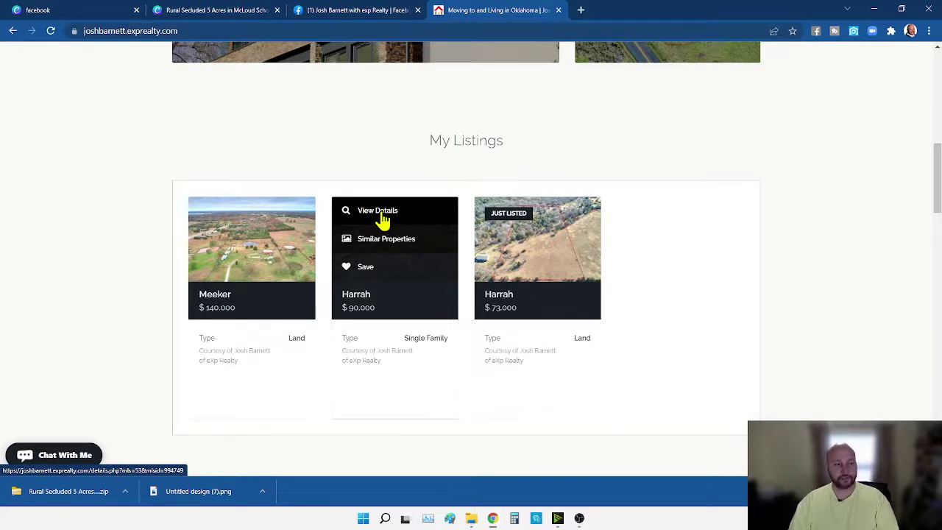
right_click(382, 219)
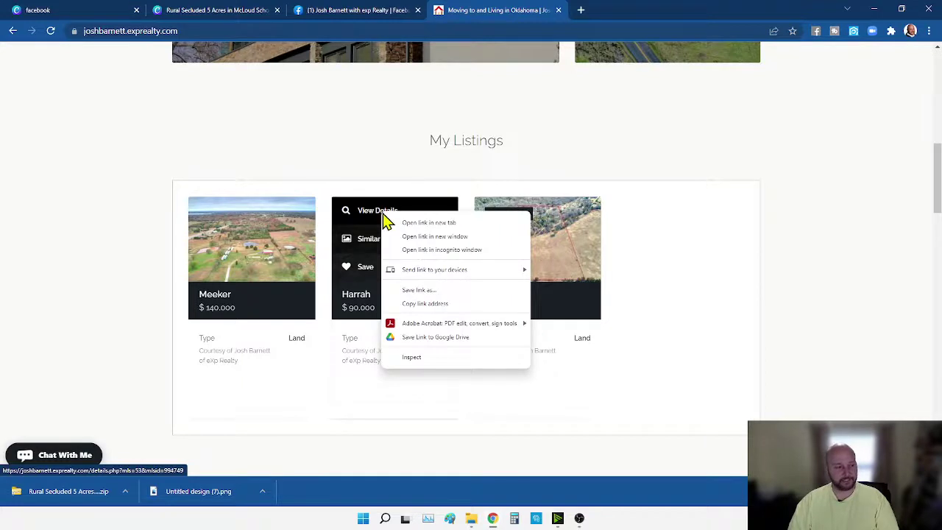
click(414, 304)
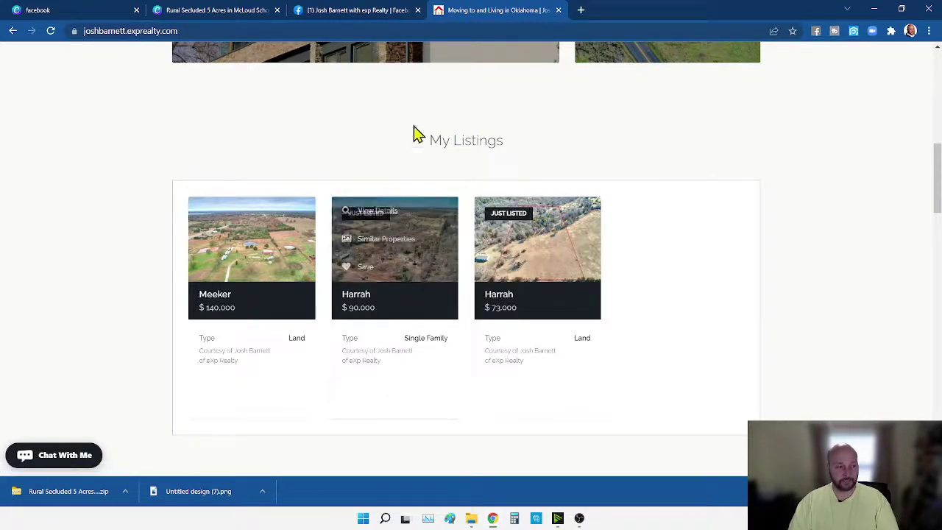
Paste the Harrah listing link as the carousel's Destination URL and load its preview card.
click(357, 16)
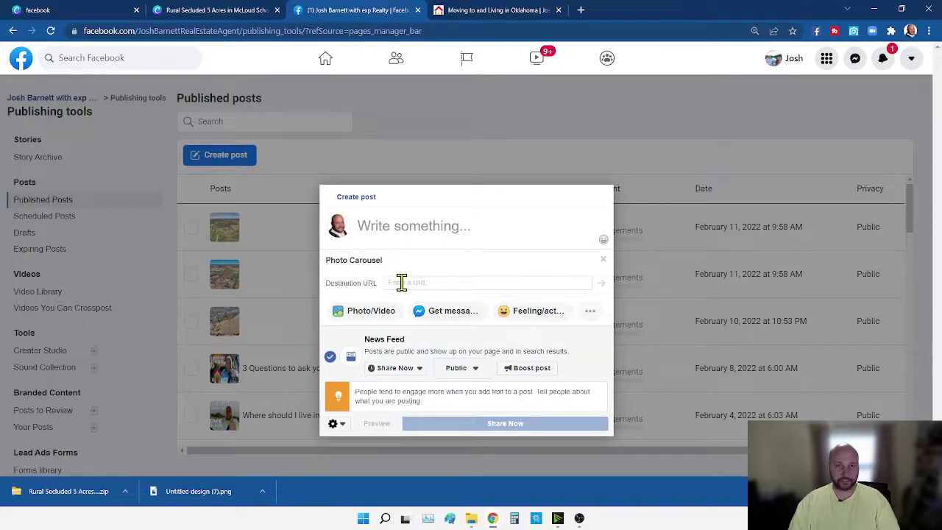
key(ctrl+v)
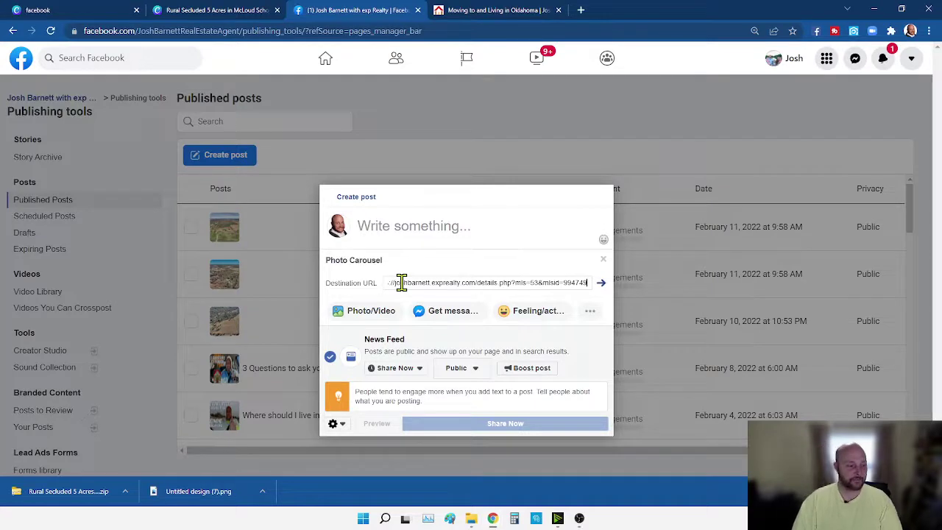
click(601, 284)
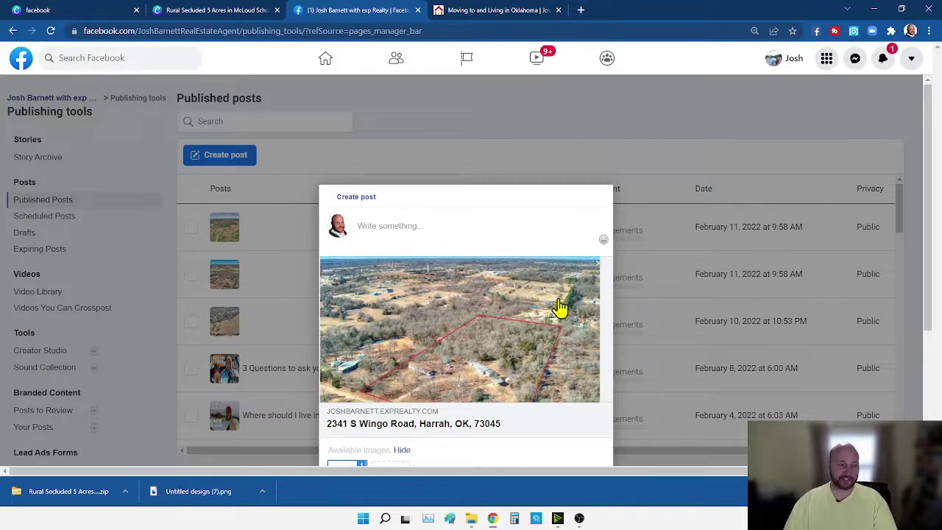
scroll(553, 309, down, 2)
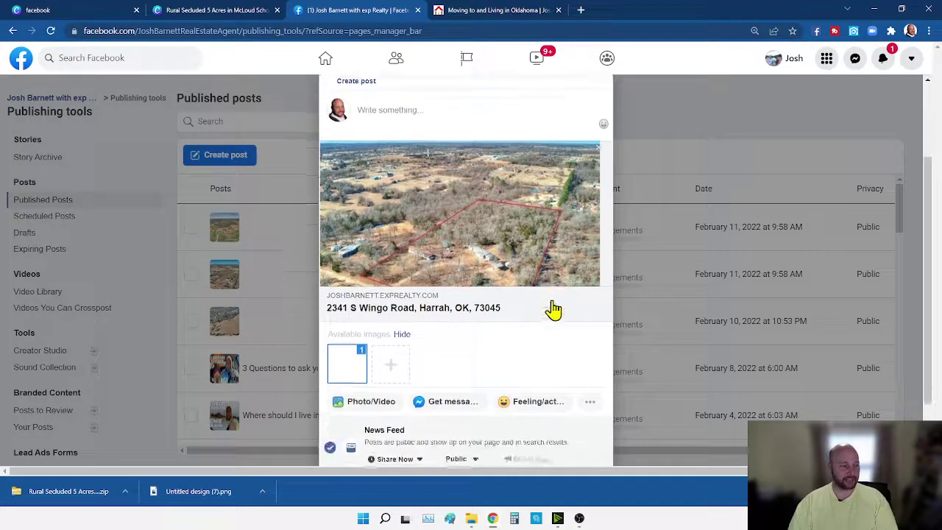
Upload all five carousel PNGs from the Carousel Ad Feb 2022 folder as Facebook post cards.
click(392, 372)
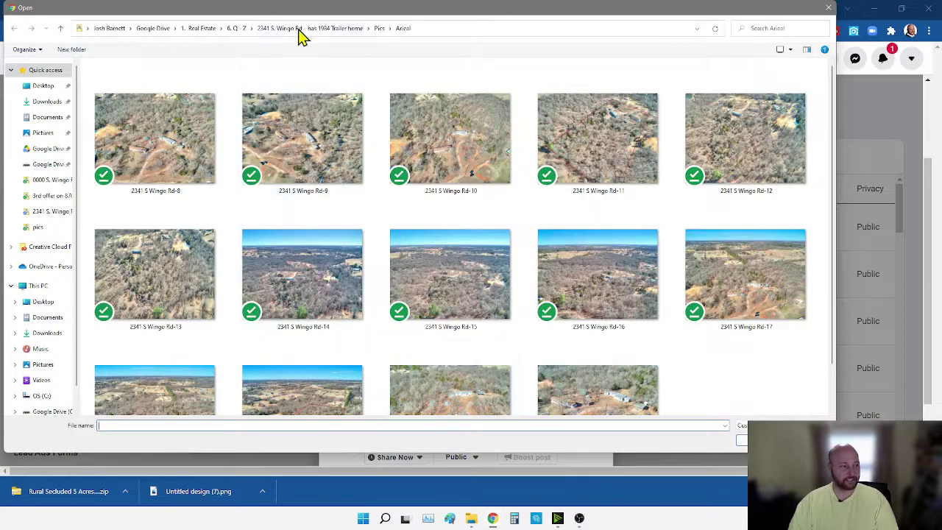
click(287, 29)
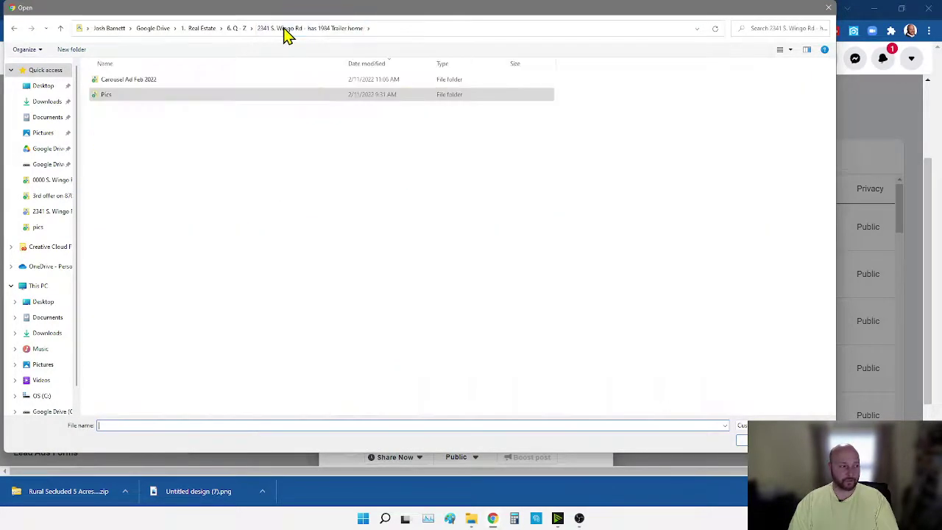
double_click(139, 86)
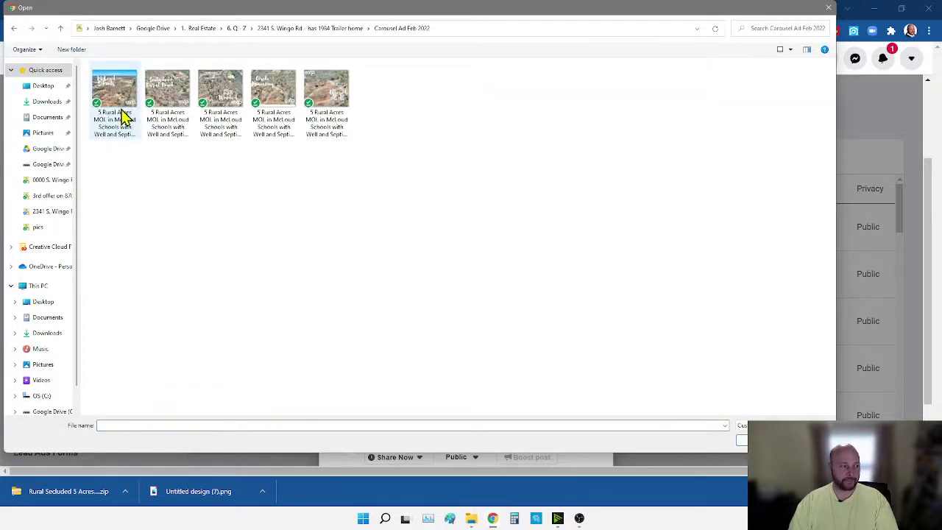
click(125, 117)
key(ctrl+a)
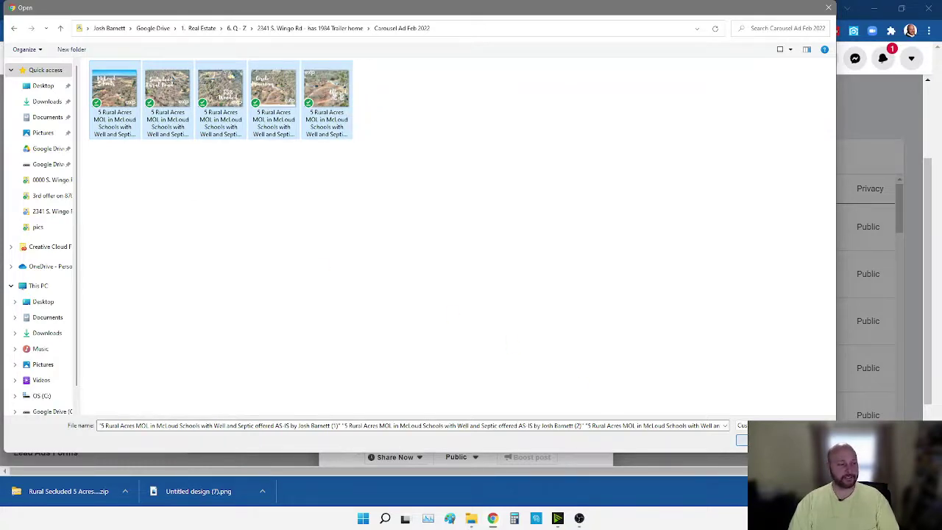
click(769, 440)
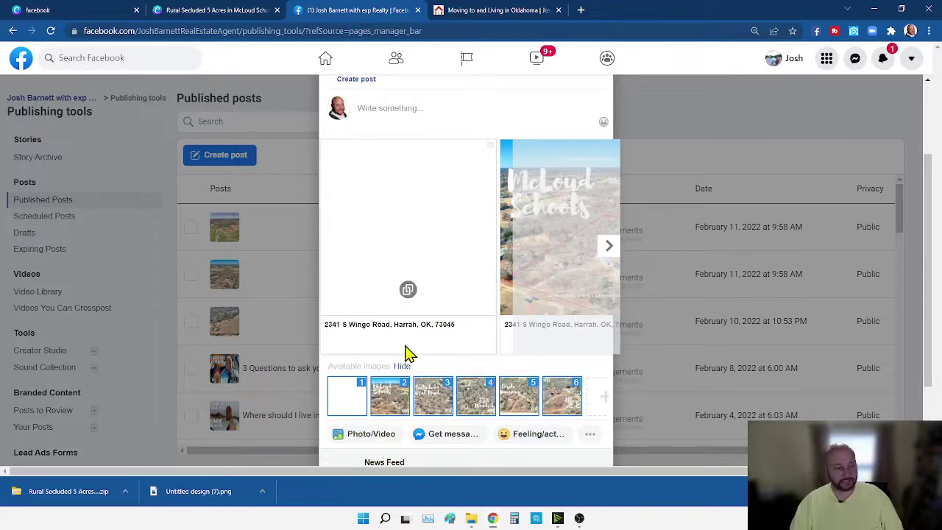
Remove the blank first card and recaption the McLoud Schools card '5 Rural Acres in McLoud Schools'.
click(355, 403)
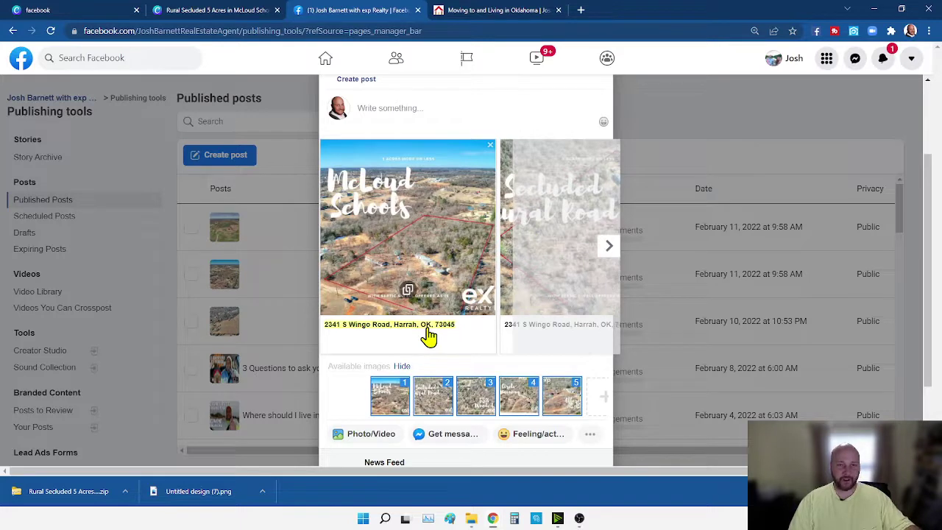
click(427, 332)
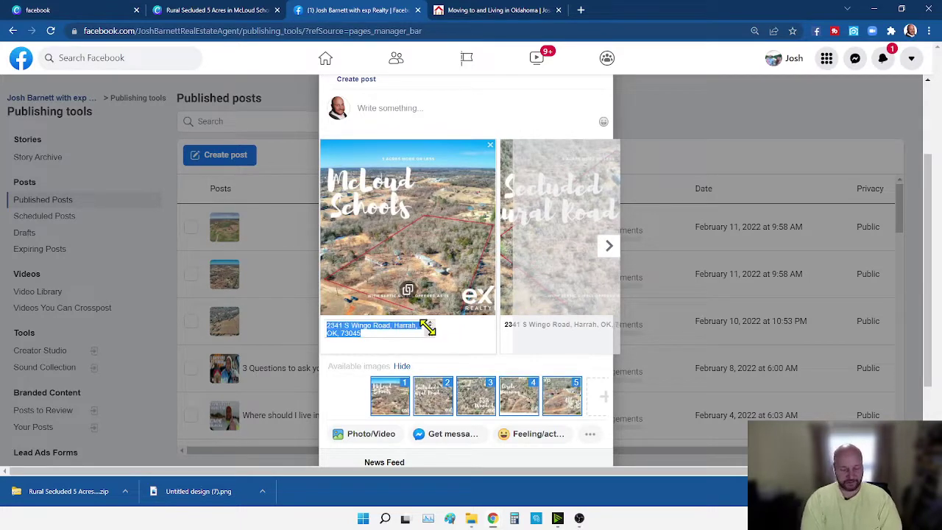
text(5)
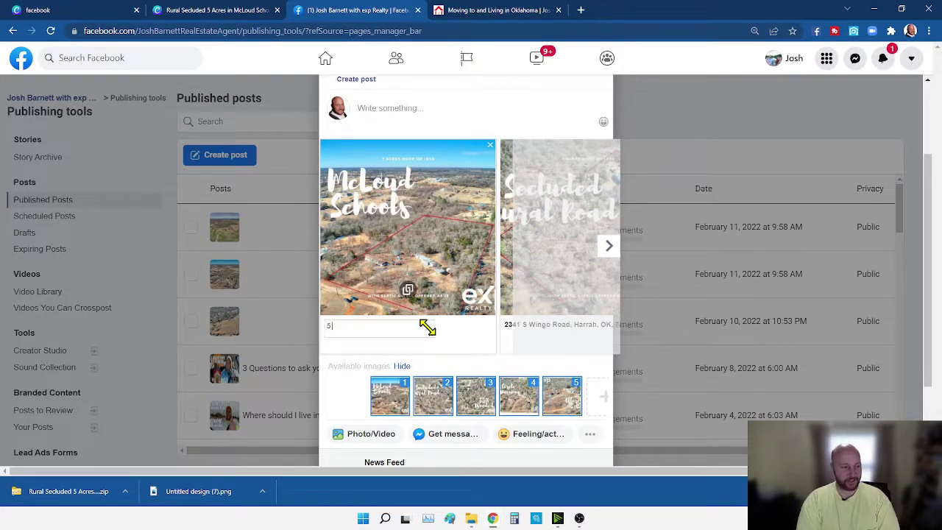
text( Rural Acre)
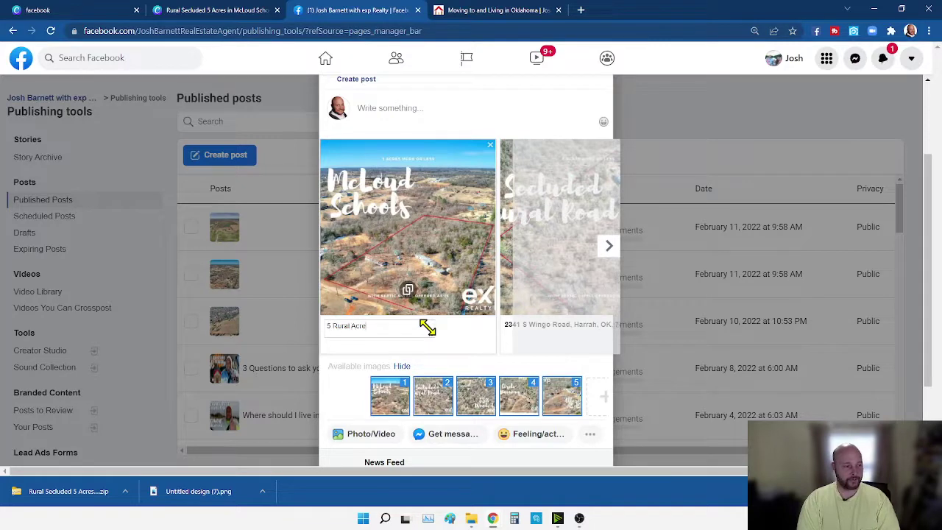
text(s in McLoud Scho)
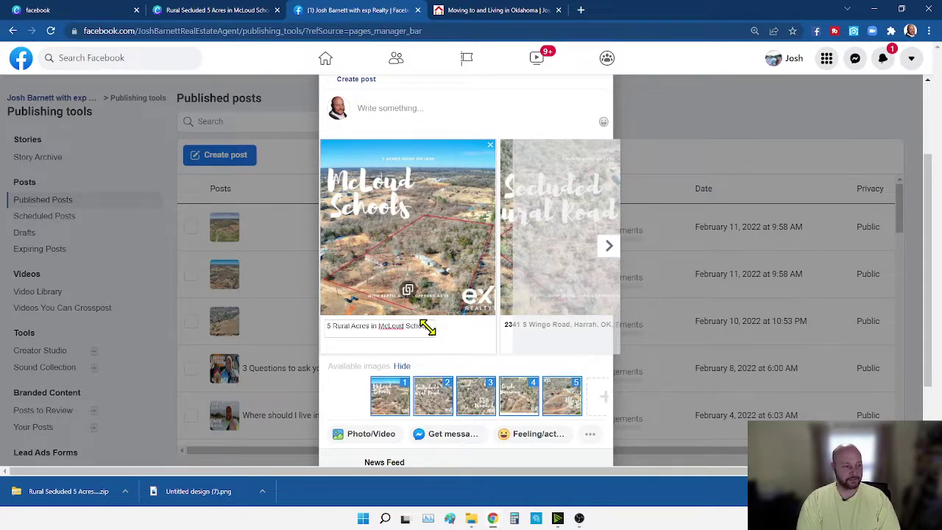
text(o)
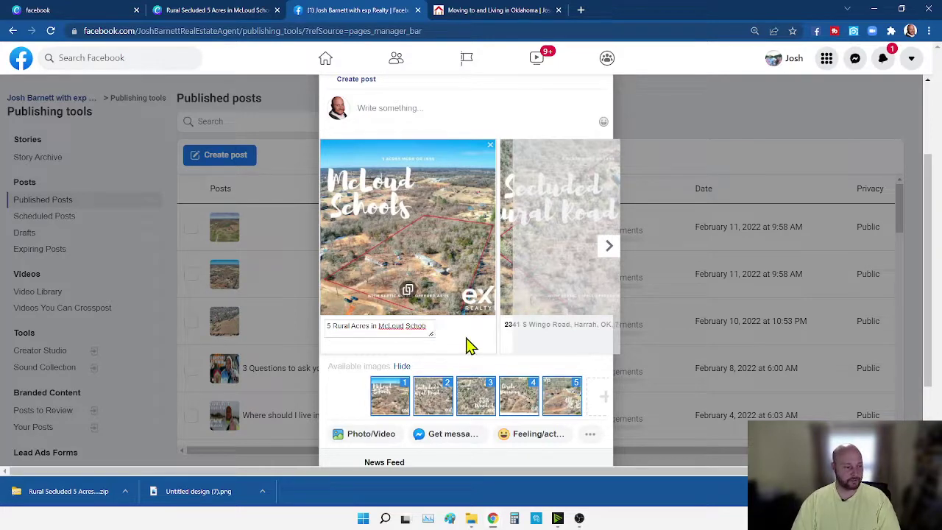
text(lls)
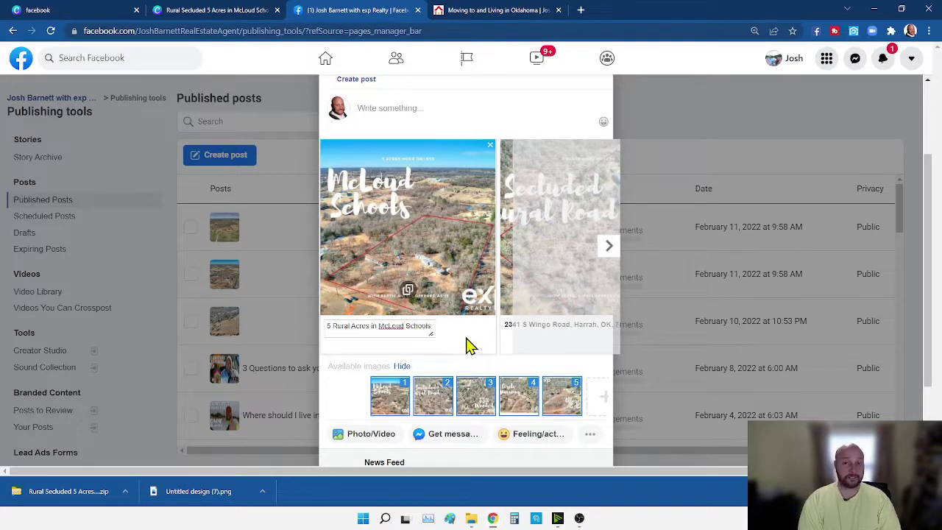
text( |)
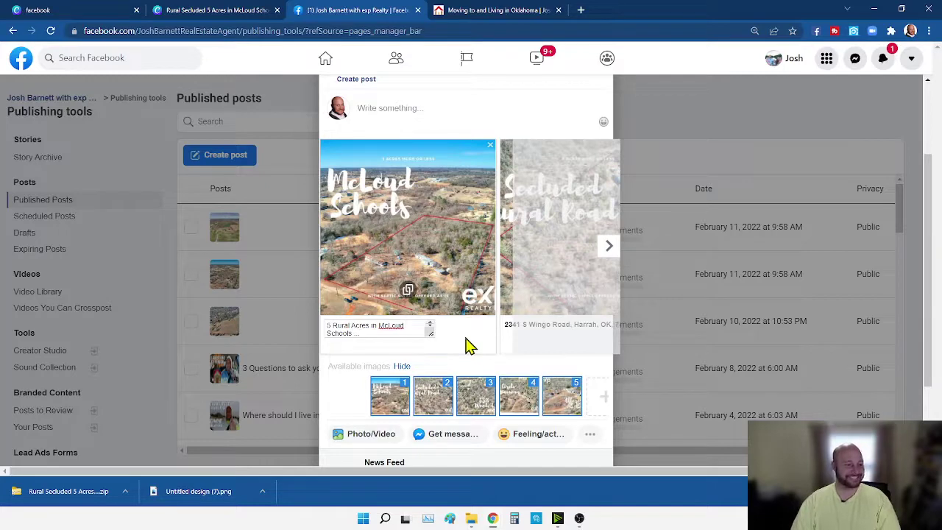
Recaption three cards: 'Down a Secluded Rural Road', '85% Wooded 5 Acres MOL', 'With Circle Drive & Well & Septic'.
click(607, 248)
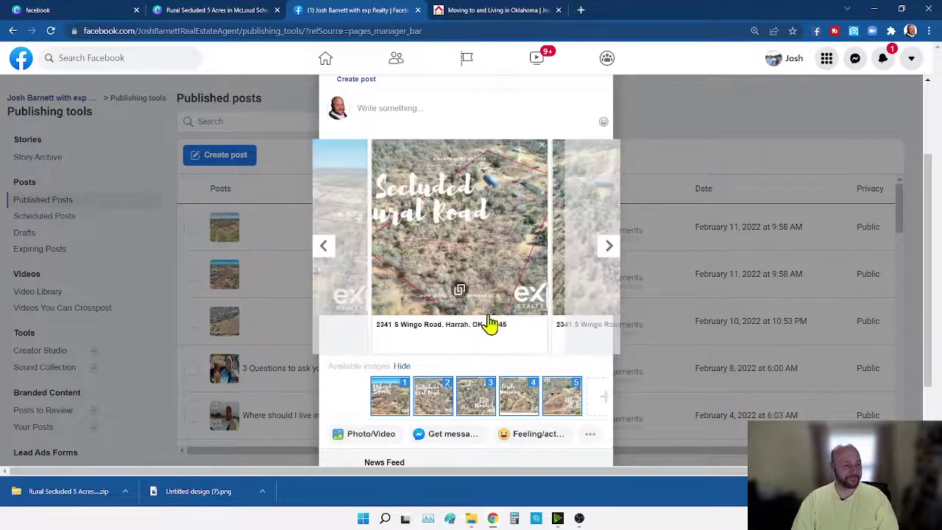
triple_click(482, 331)
text(Down)
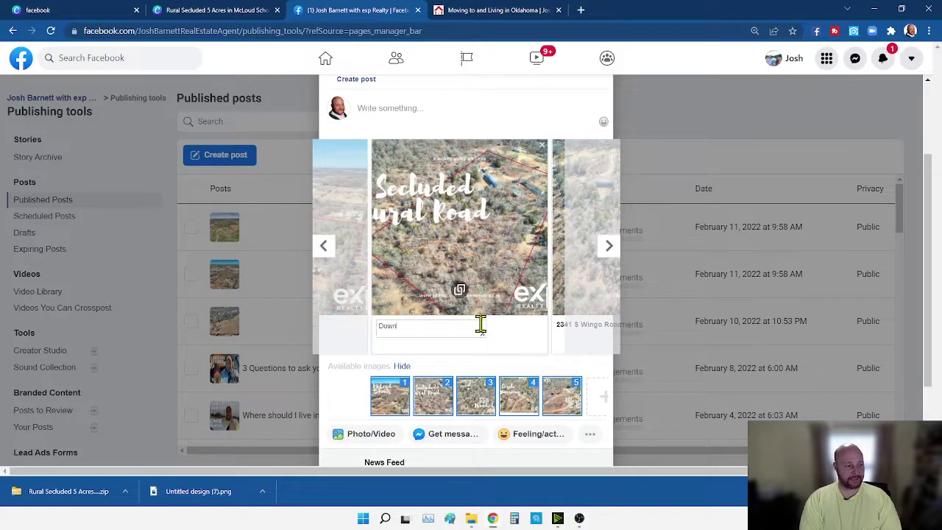
text( a Secluded )
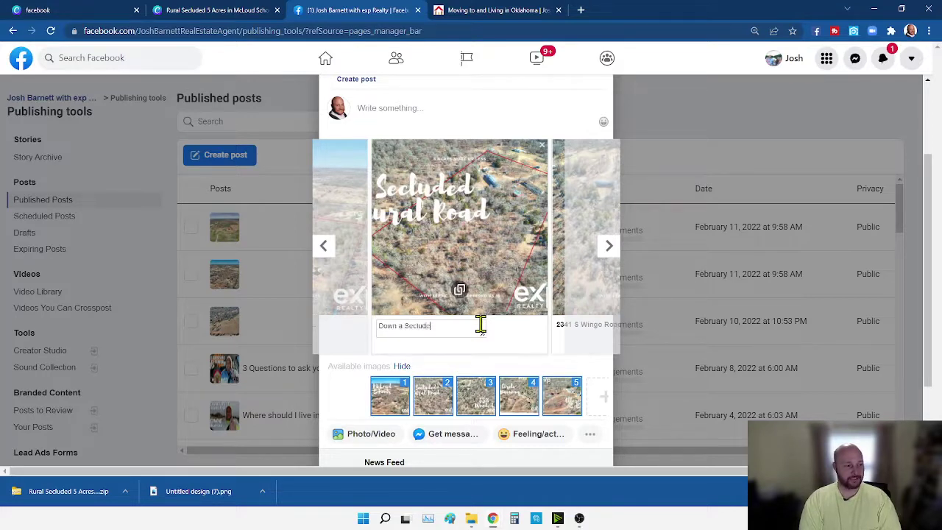
text(Rural Road ...)
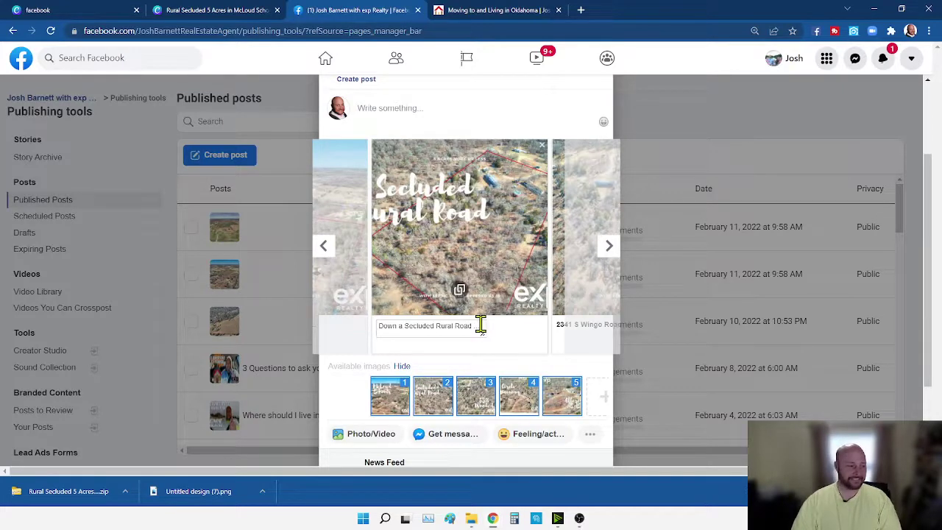
click(610, 247)
triple_click(505, 335)
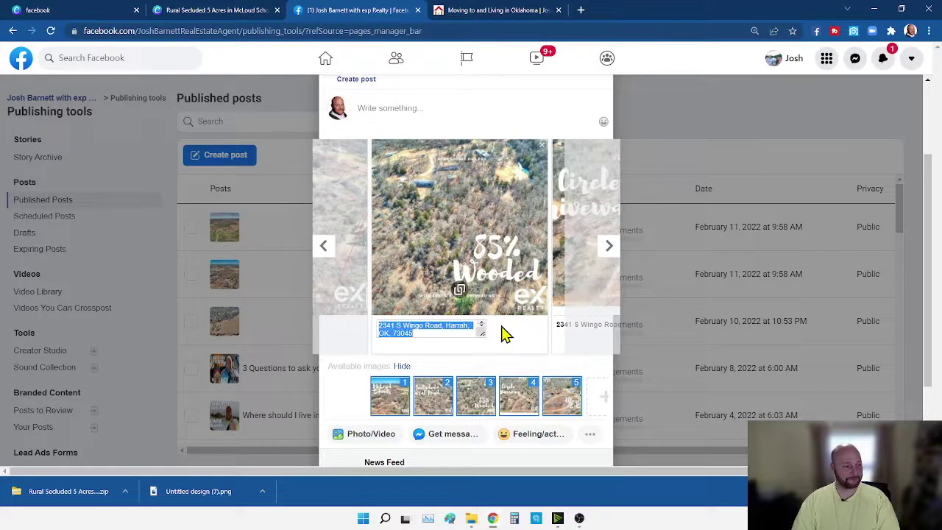
text(85)
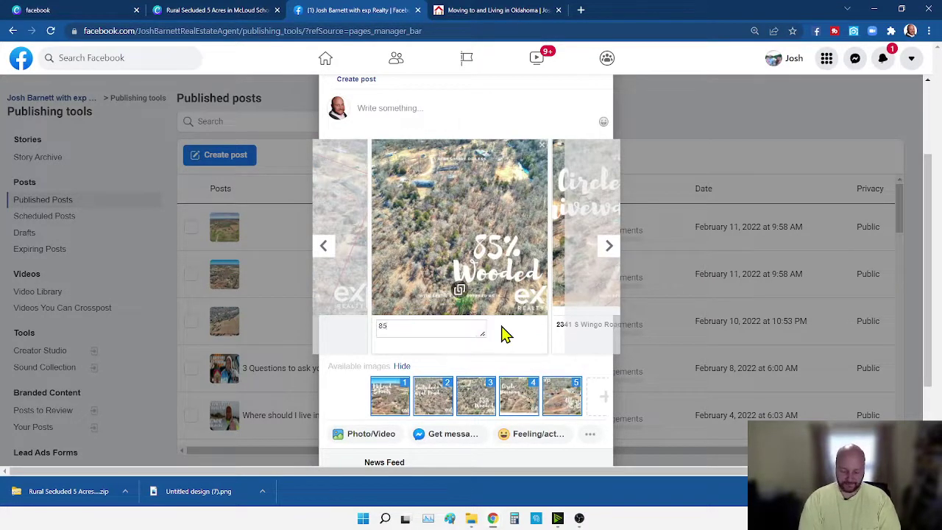
text(% Woo)
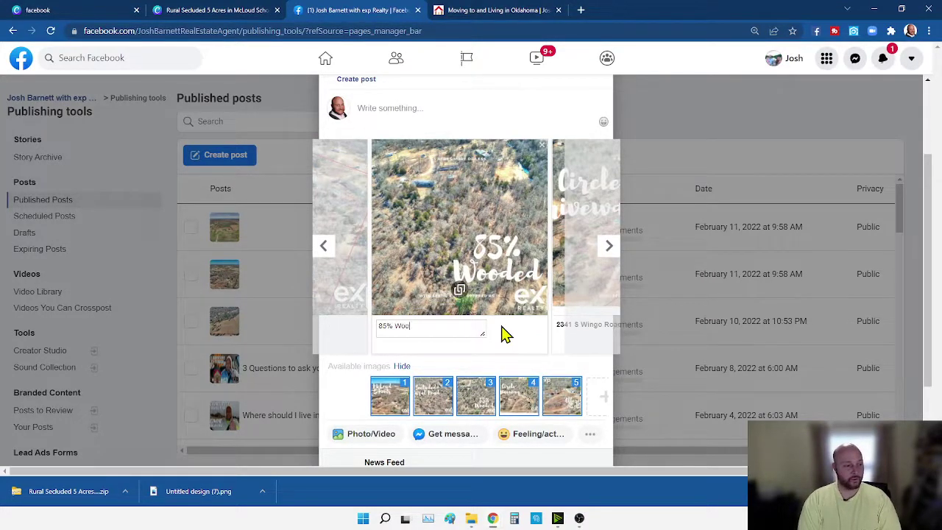
text(ded)
text( 5 )
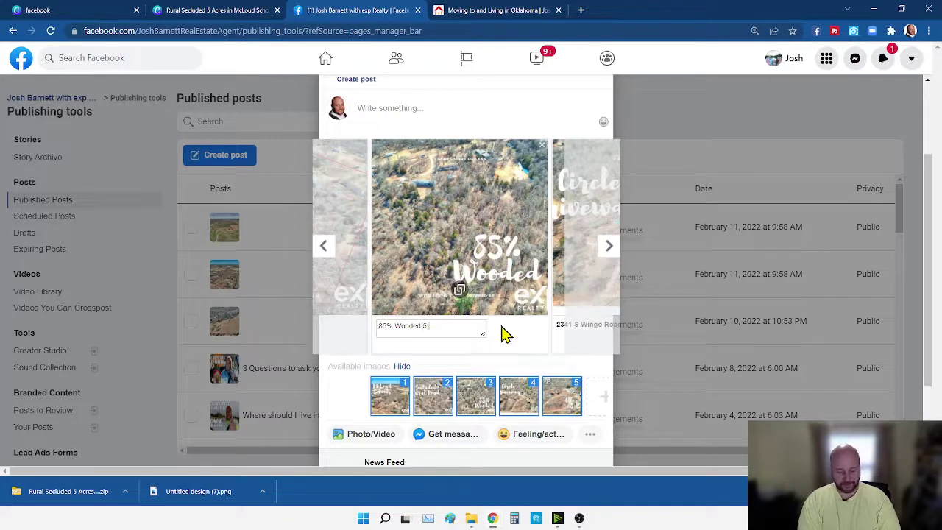
text(Acres MOL ...)
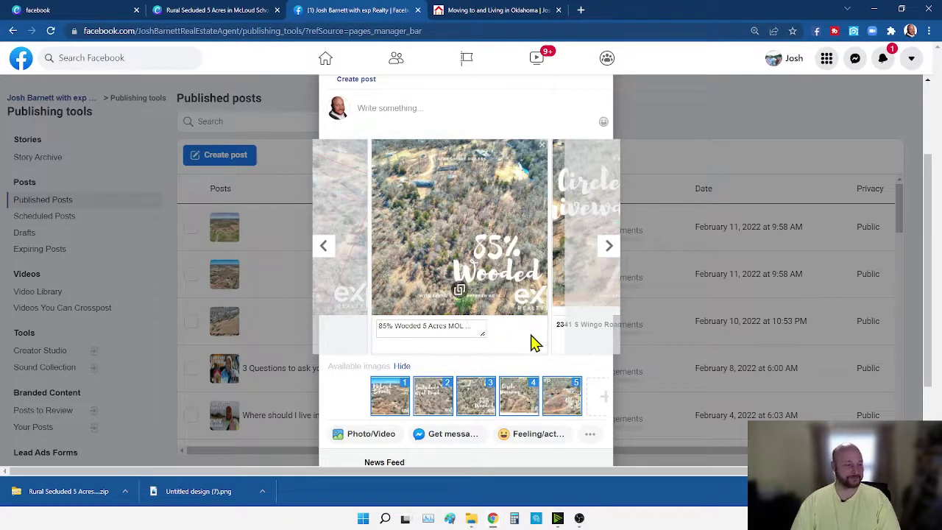
click(608, 247)
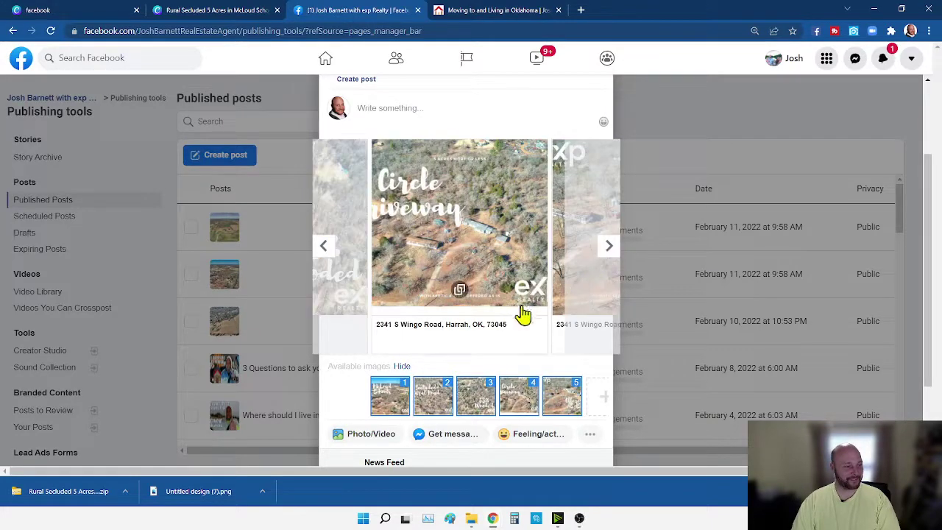
triple_click(498, 331)
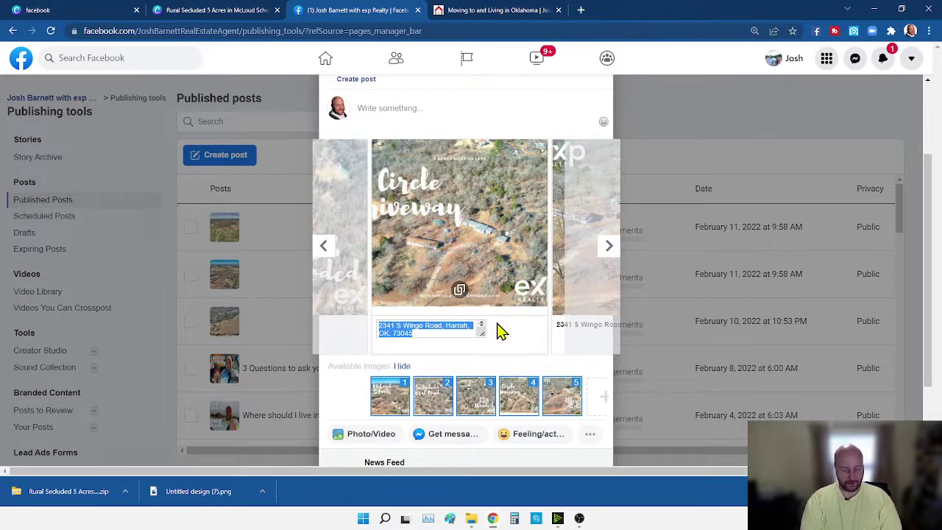
text(With)
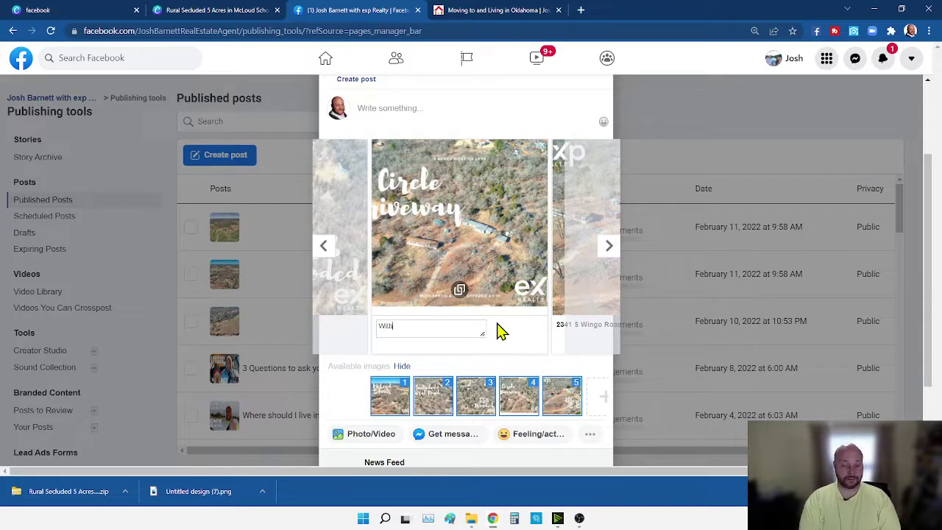
text( Circle )
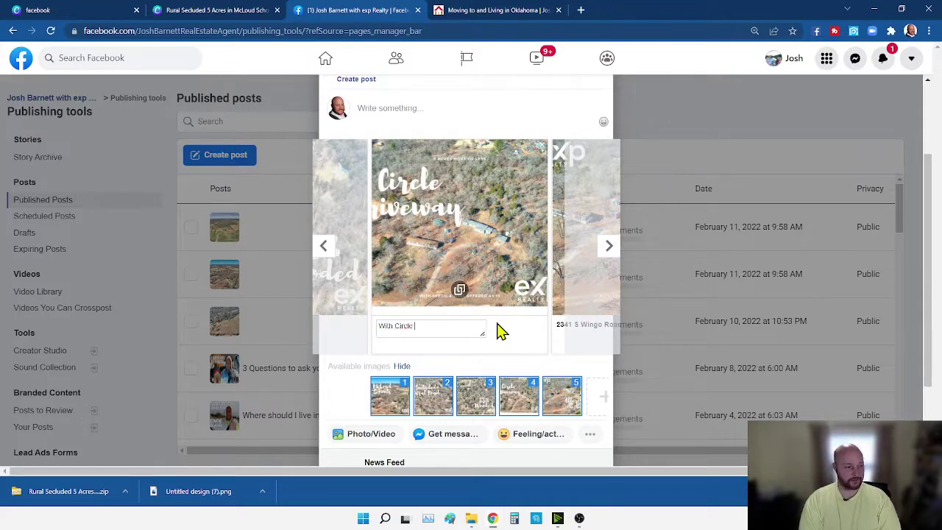
text(Drive &)
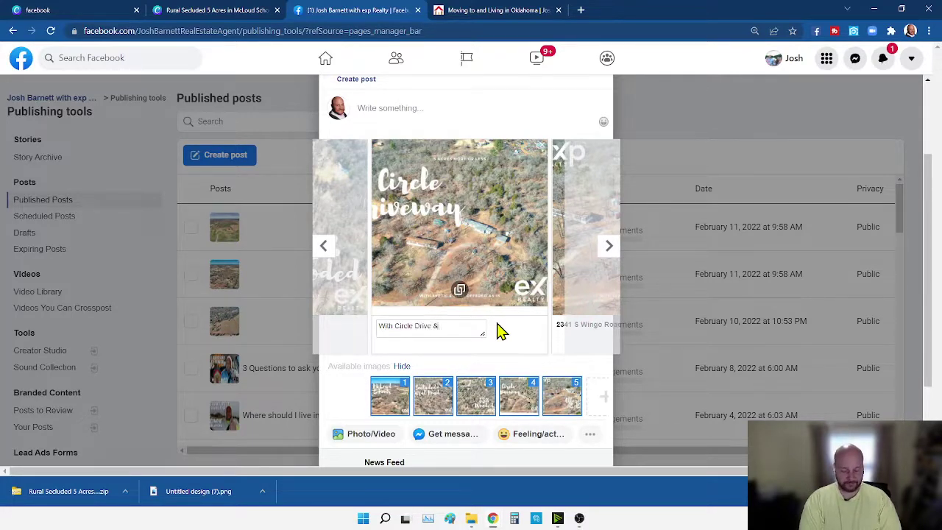
text( Well & S)
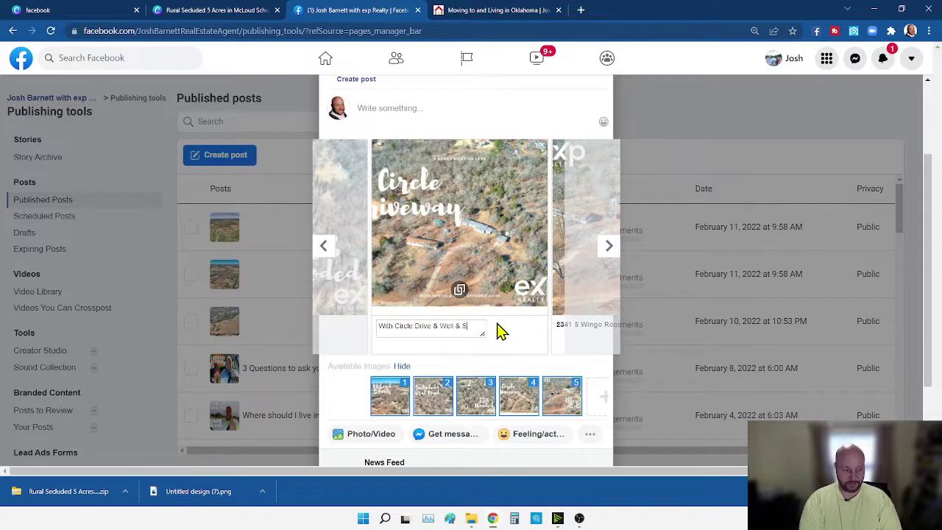
text(eptic ..)
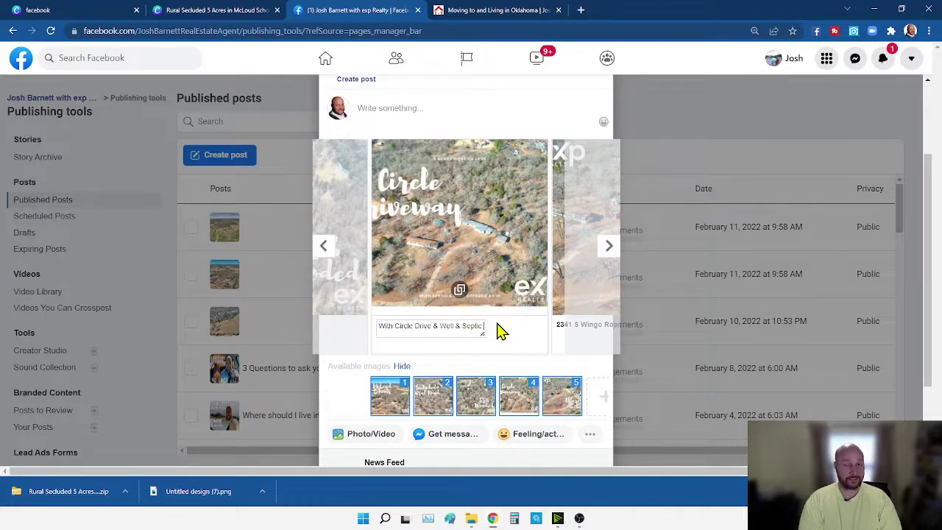
Caption the next card 'Offered AS-IS. This is the ONE!!!'.
click(609, 247)
click(496, 337)
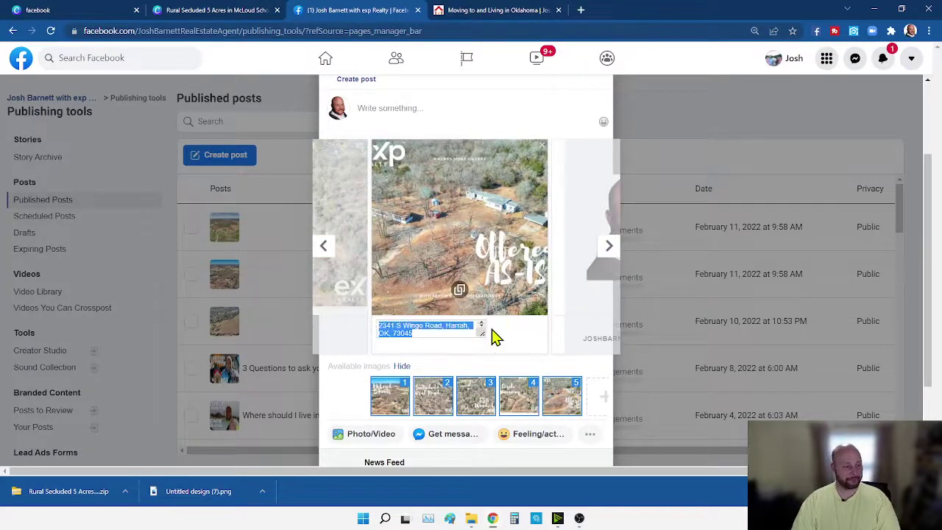
text(Offered )
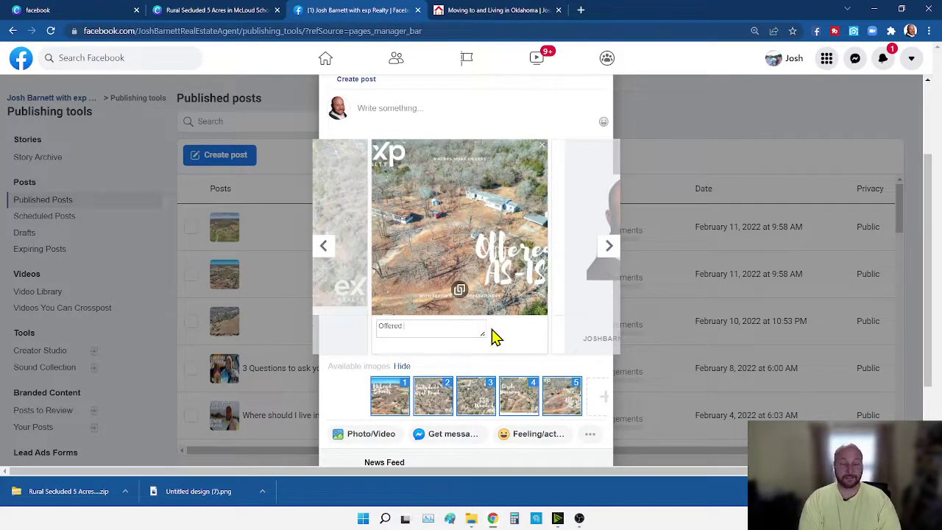
text(AS-IS )
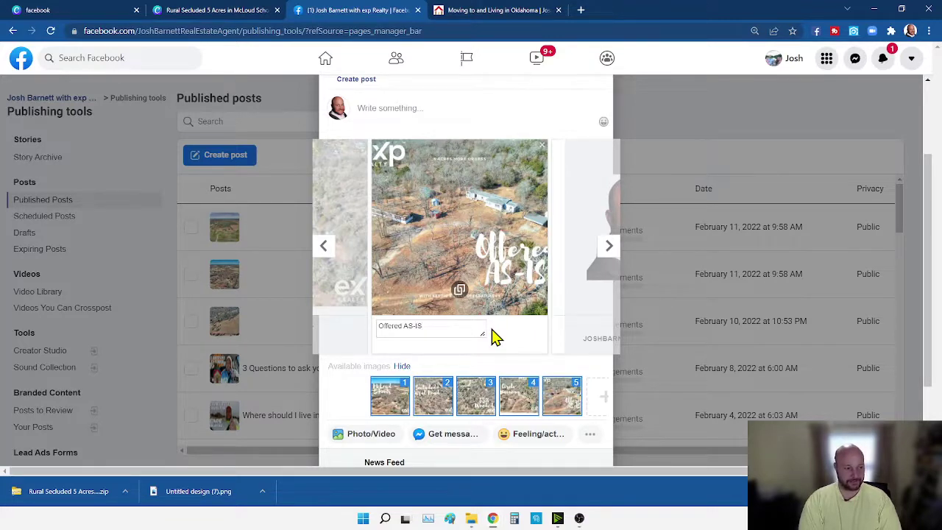
text(. Ready i)
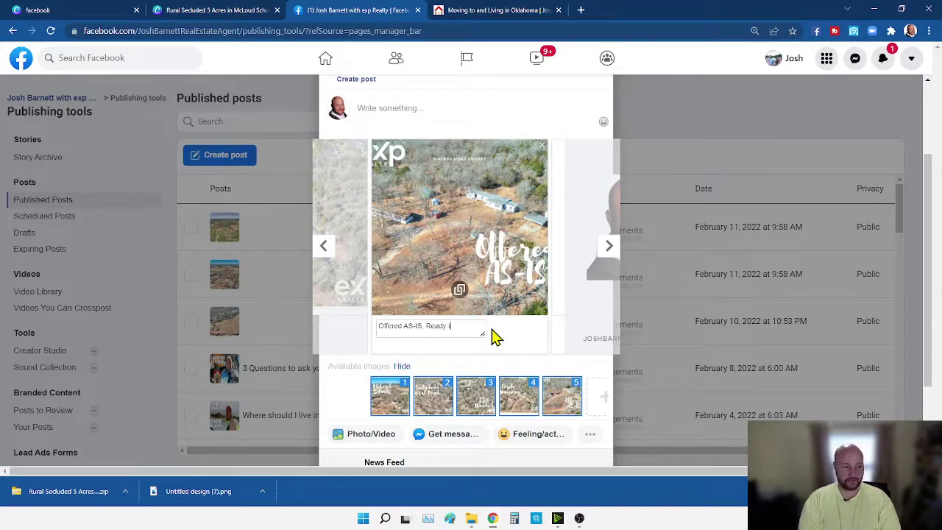
key(BackSpace)
key(BackSpace)
key(BackSpace)
key(BackSpace)
key(BackSpace)
text(Th)
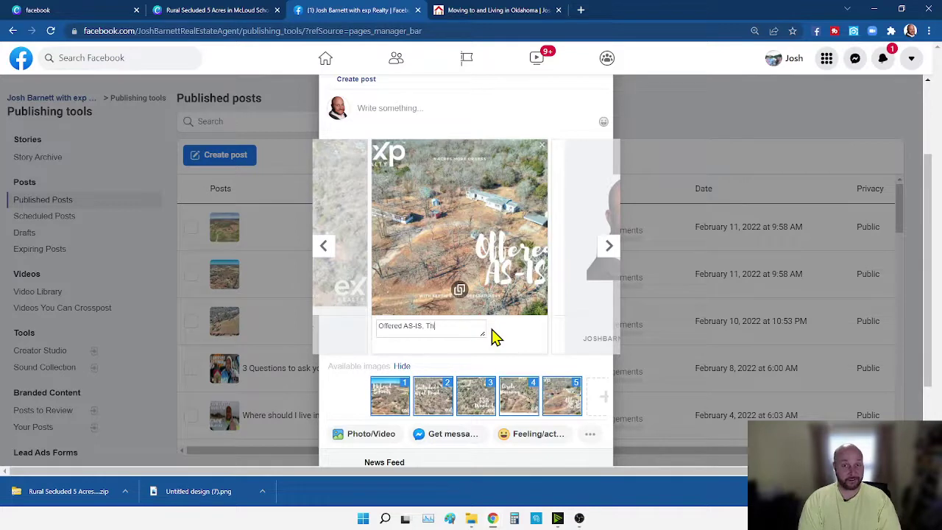
text(is is the ONL)
text(!)
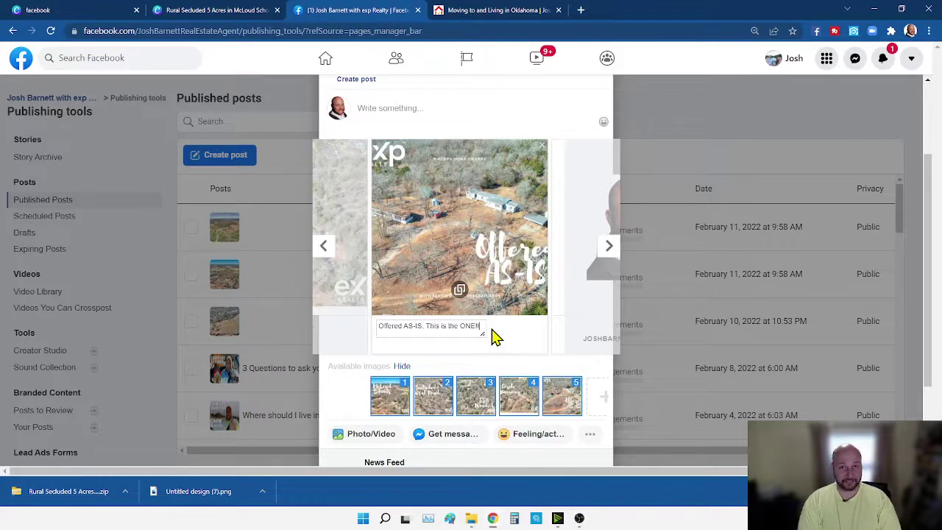
text(!!)
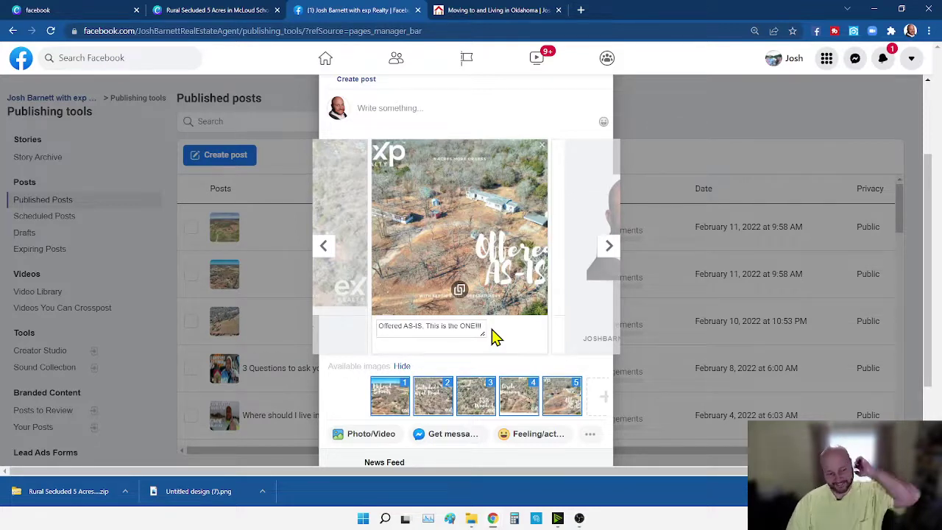
click(401, 167)
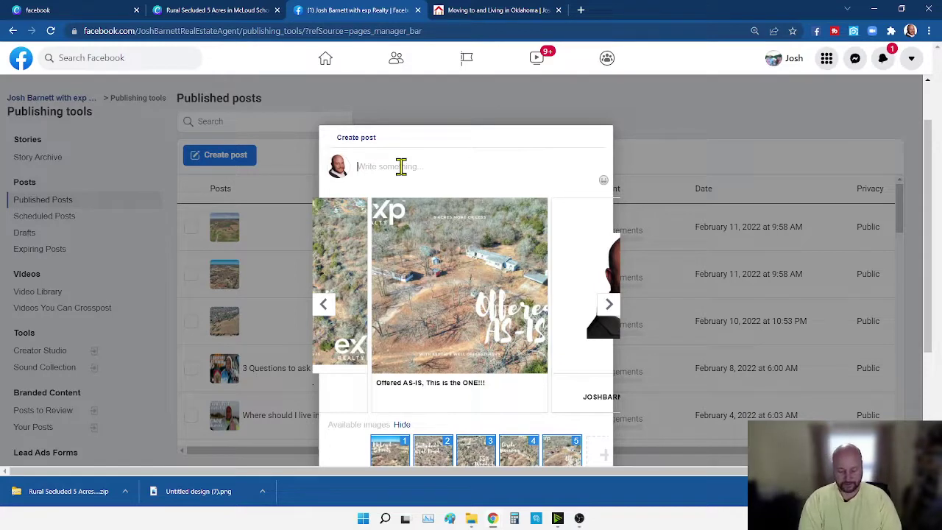
Write the post text about secluded, 85% wooded acres with well and septic, ending 'Check Out this Property!!!!'; begin a signature line with the agent's name.
text(Looking for)
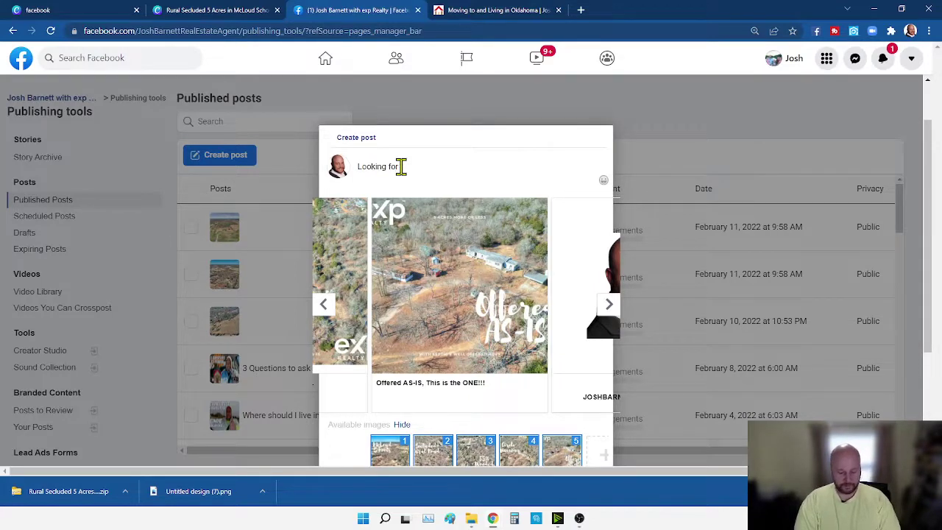
text( Rur)
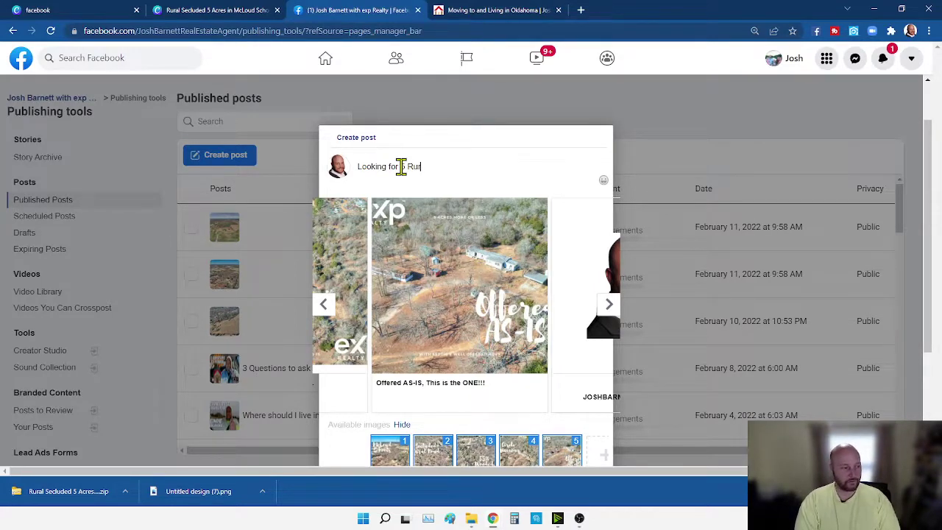
text(al Acres do)
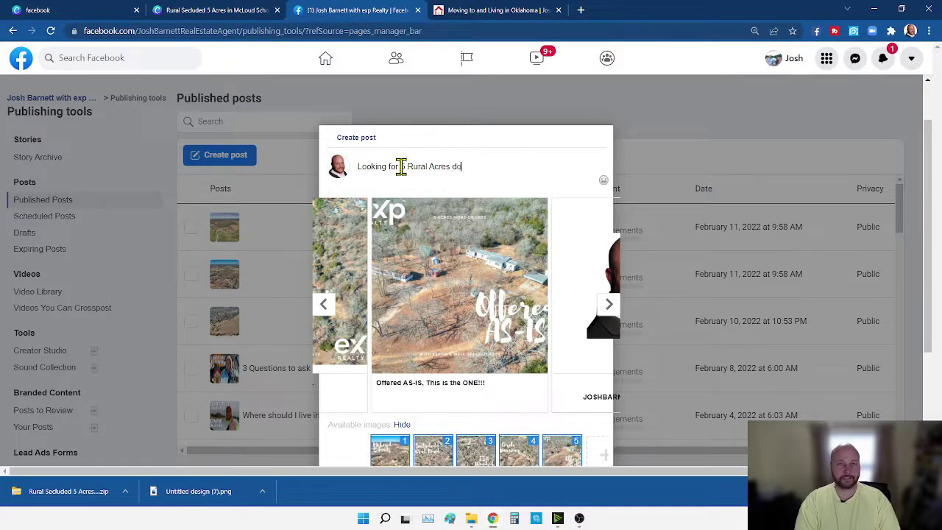
text(wn a s)
key(BackSpace)
text(Sc)
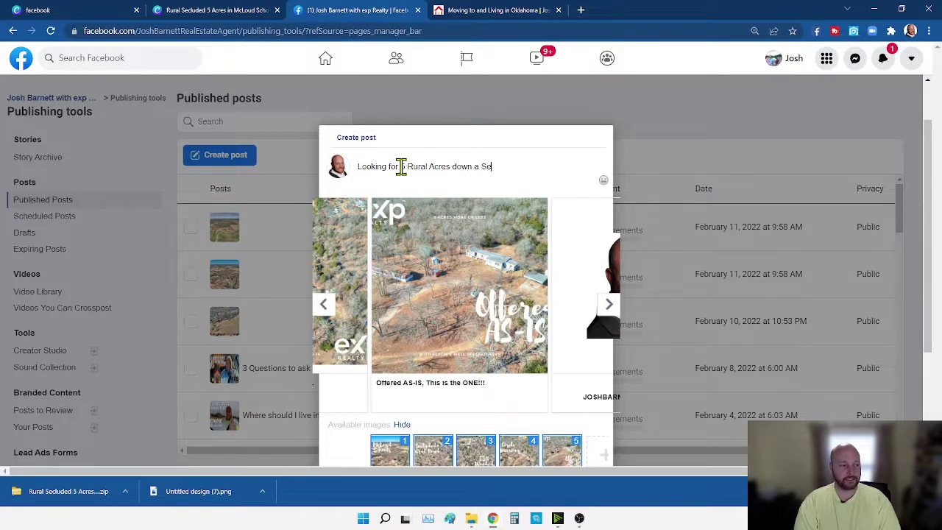
key(BackSpace)
text(ecluded)
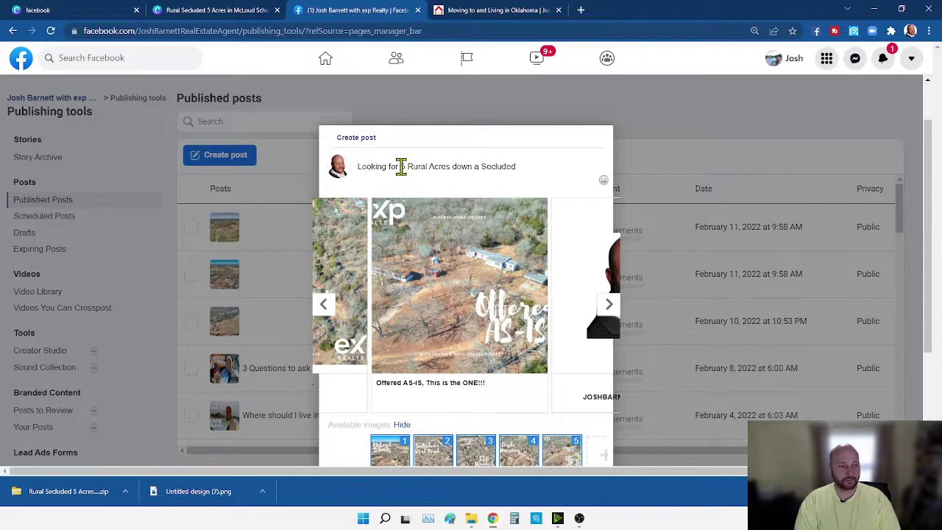
text( Rural Road that is)
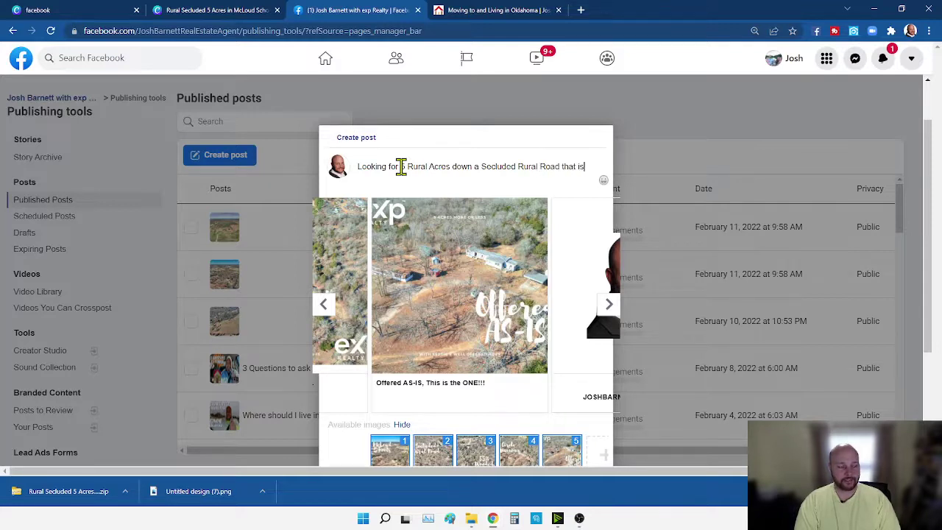
text( 85% )
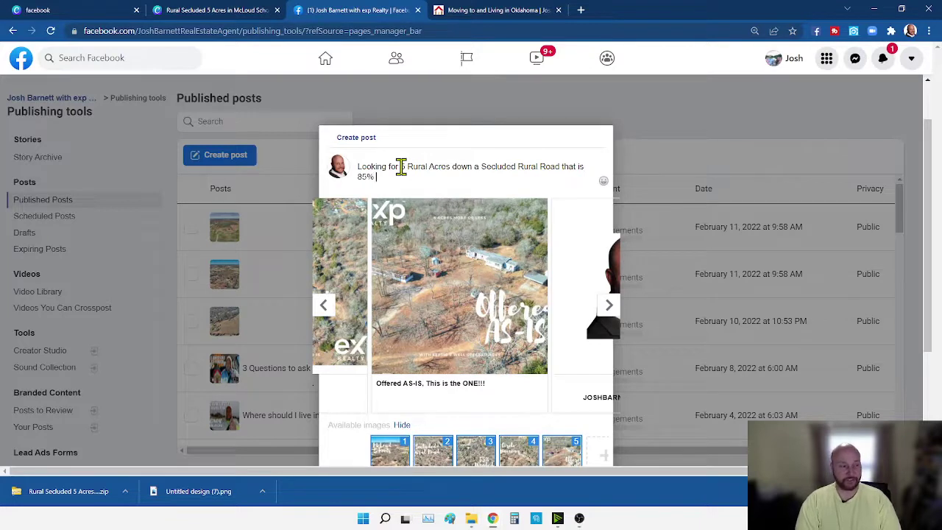
text(Wooded with 2 Well)
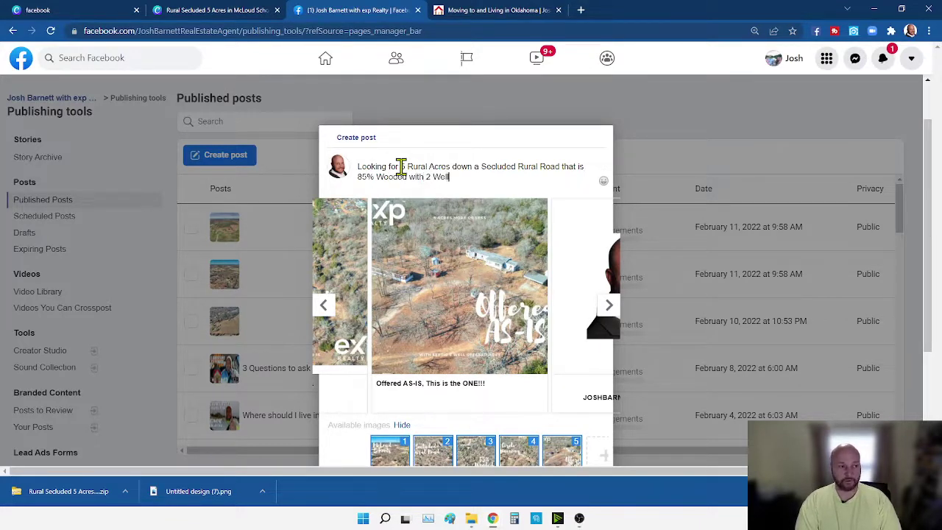
text( & S)
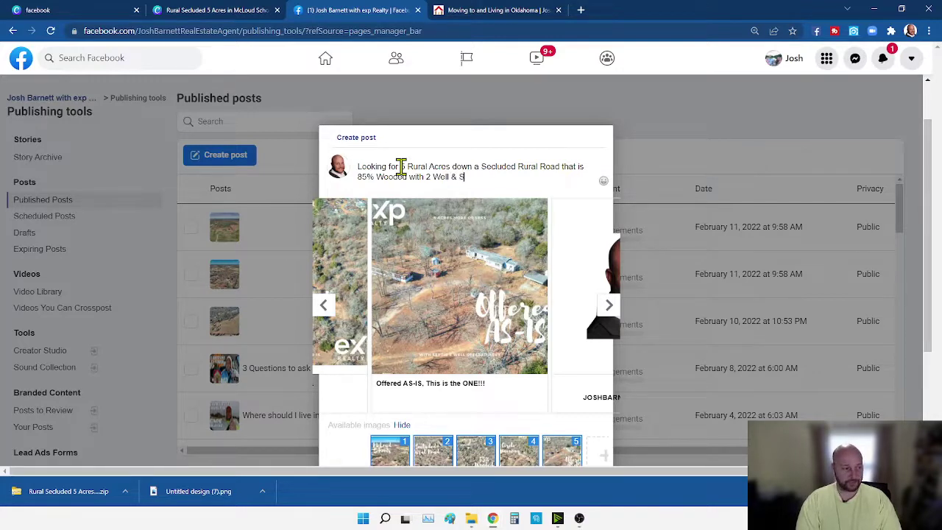
text(eptic Sy)
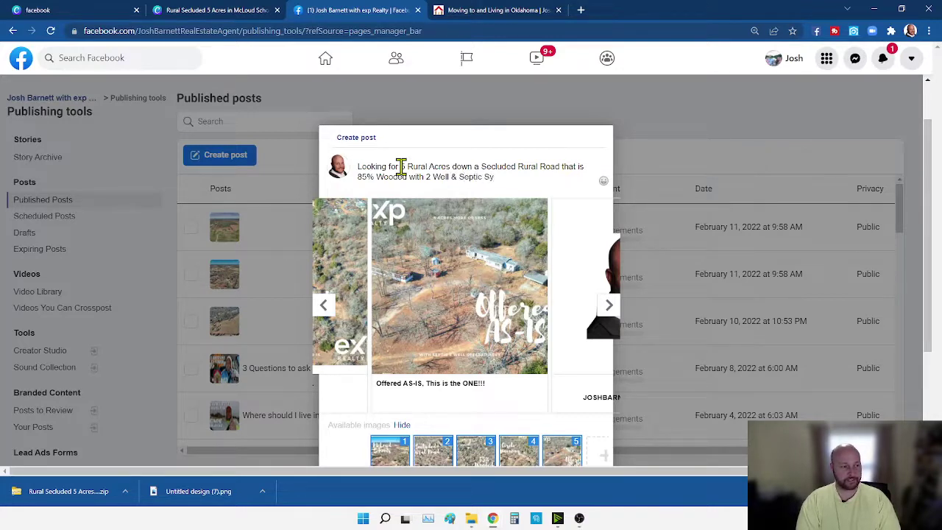
text(stems )
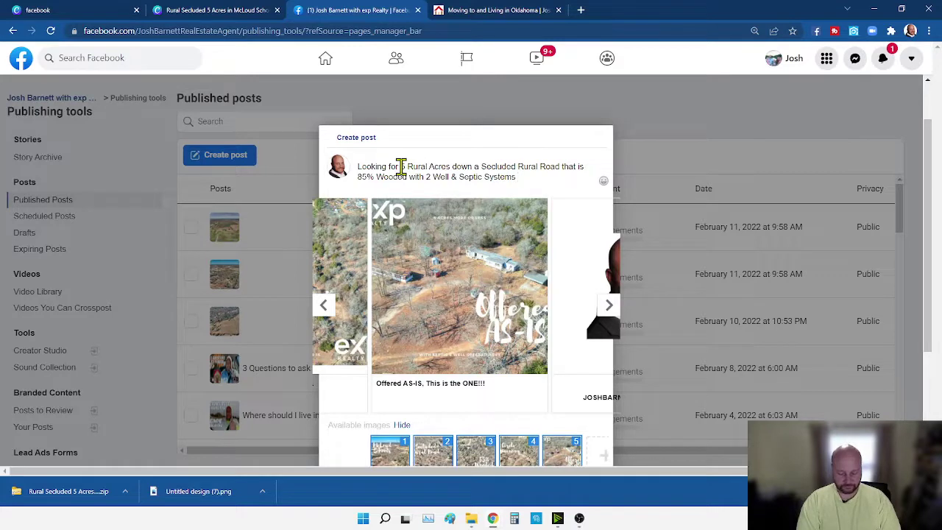
text((Buyer to V)
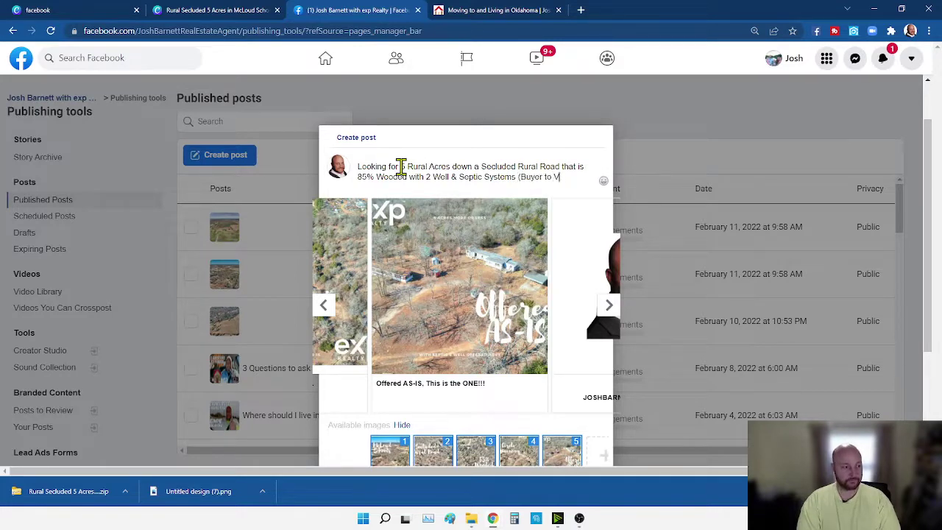
text(eri)
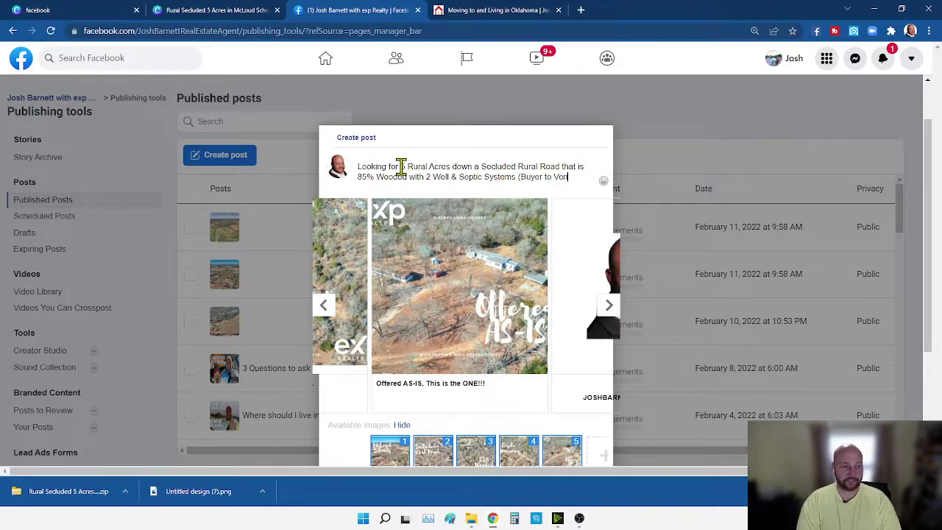
text(fy))
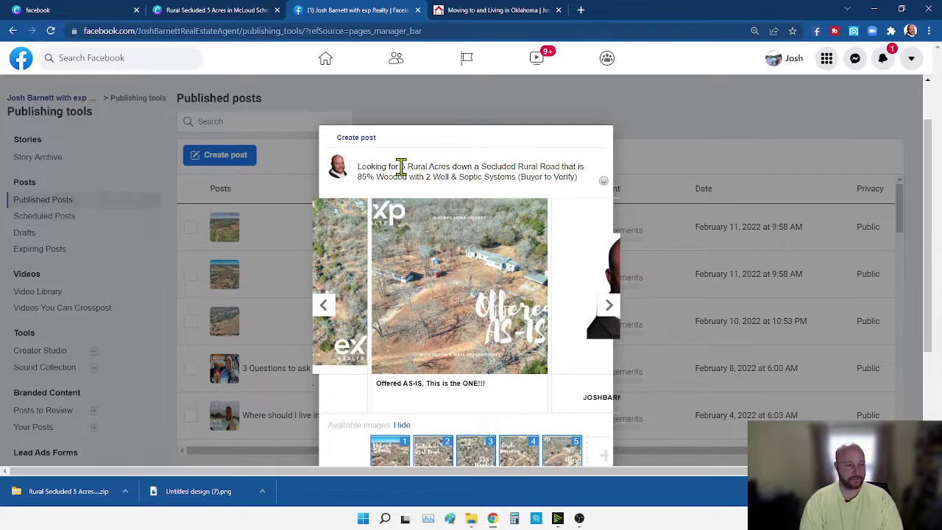
text(,)
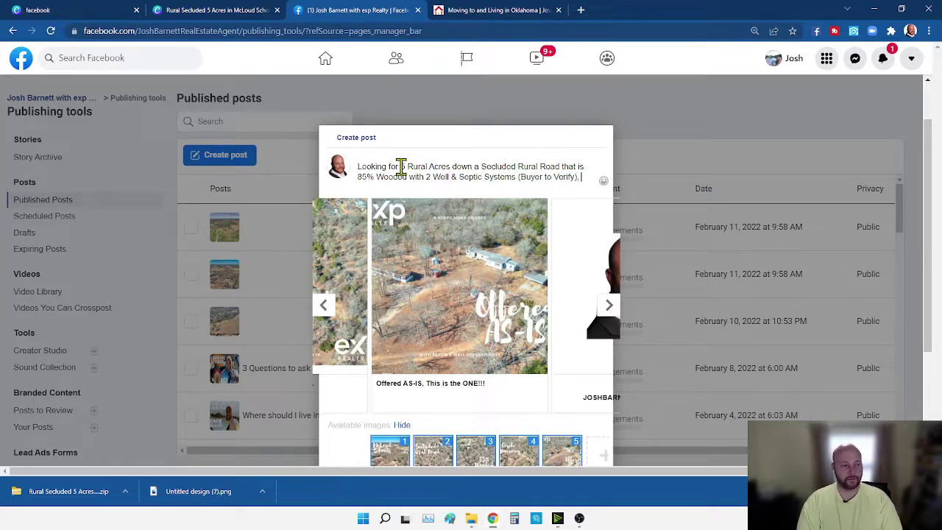
text( Well isit a g)
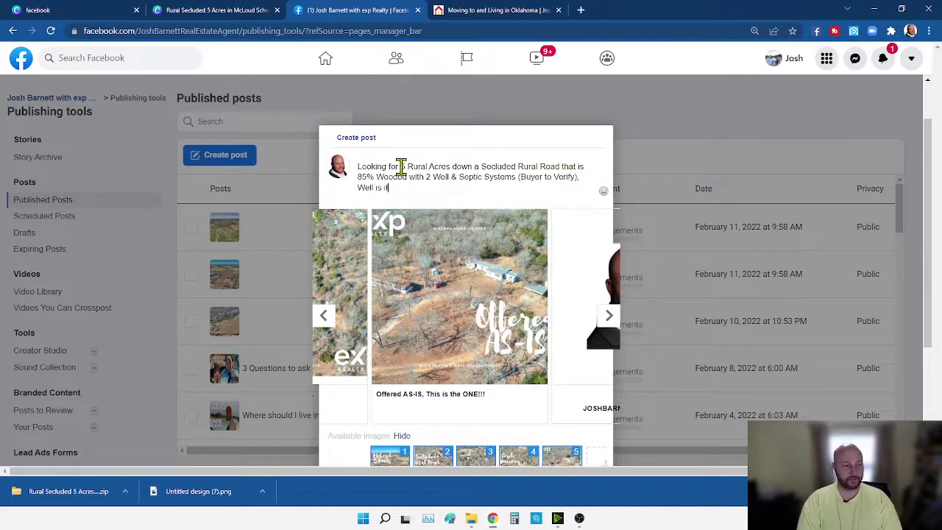
key(BackSpace)
key(BackSpace)
key(BackSpace)
key(BackSpace)
text(ARE, Chevk)
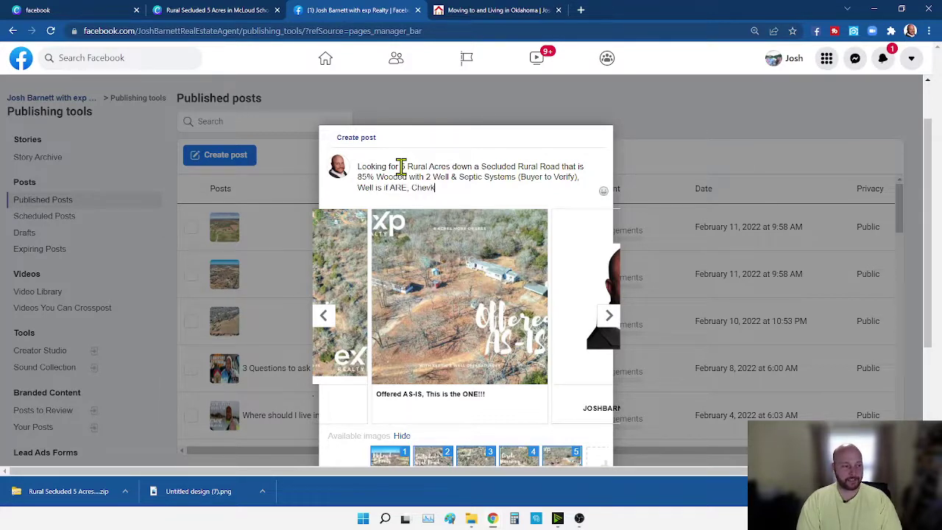
key(BackSpace)
key(BackSpace)
text(ck Out this Property!!!)
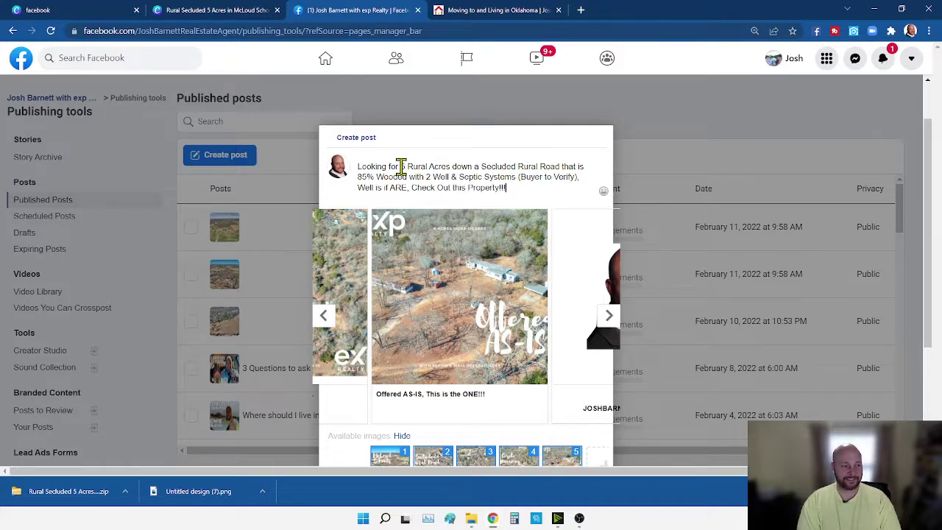
text(!)
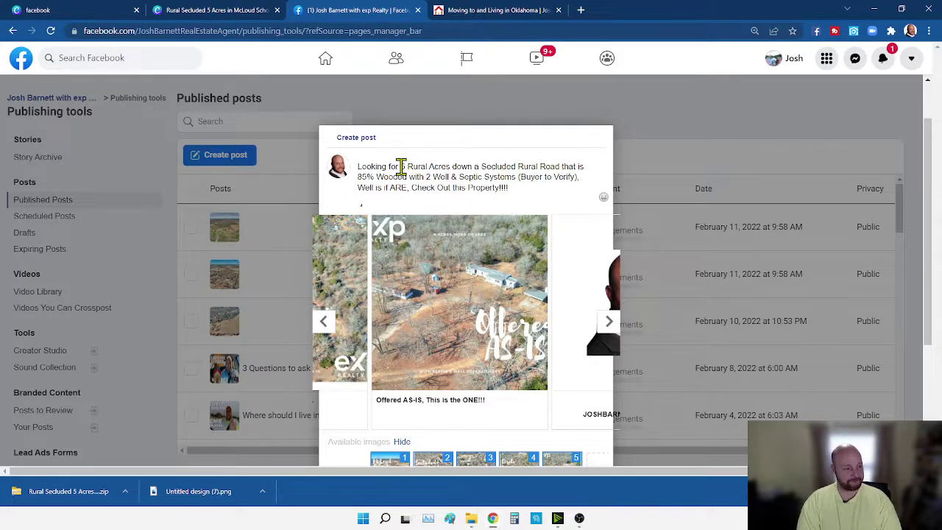
key(Return)
key(Return)
text(Josh Barnett with)
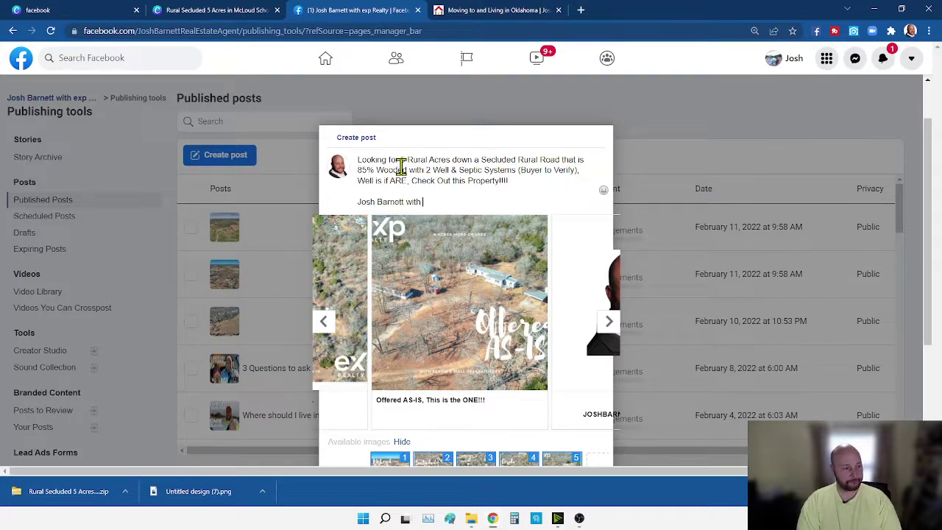
text( eXp Realty)
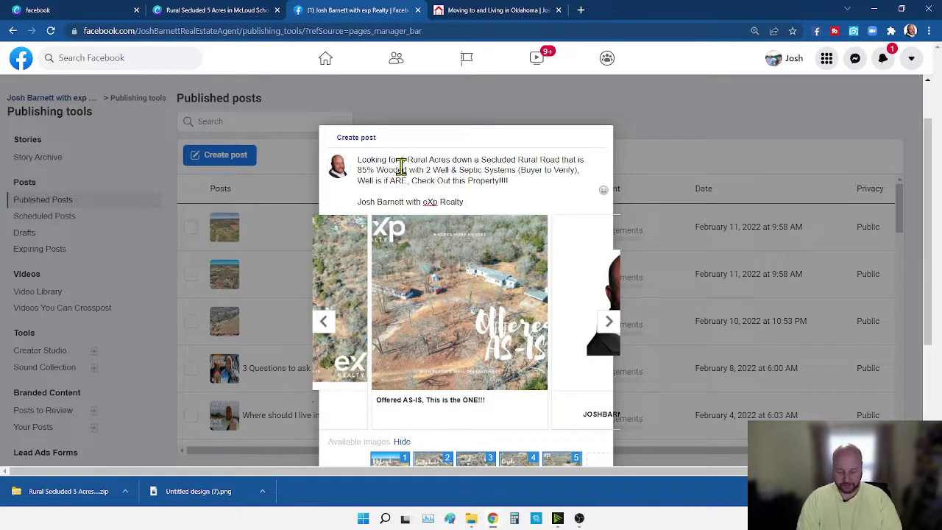
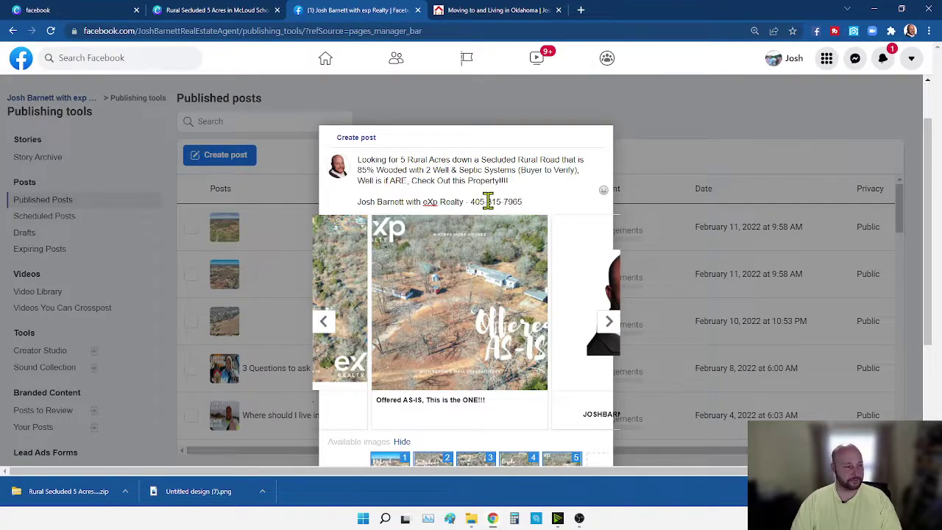
Add the agent's phone number to the signature and correct its wrong digits.
drag(487, 201, 521, 201)
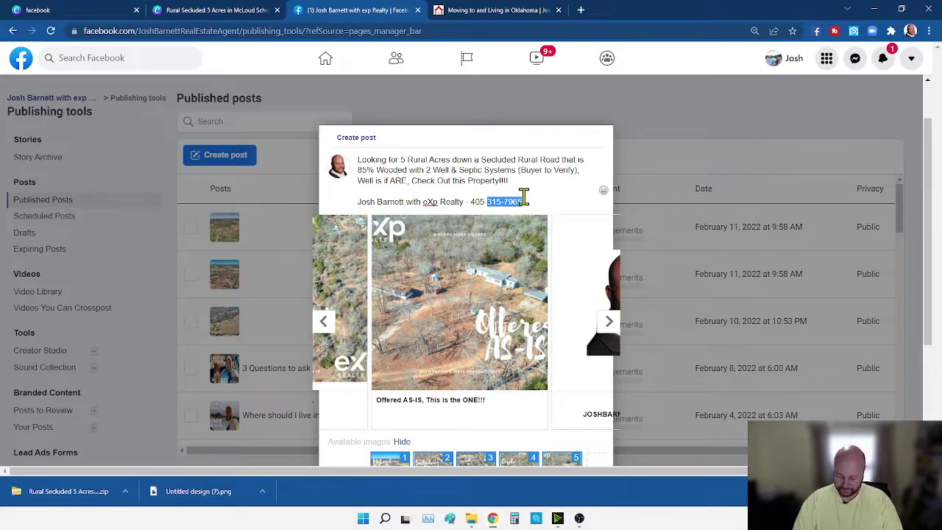
text(454)
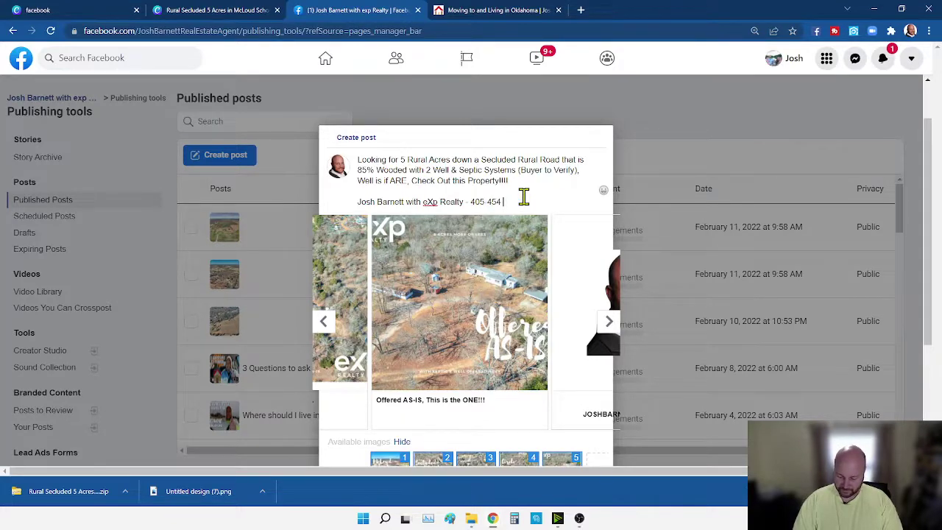
text(-7853)
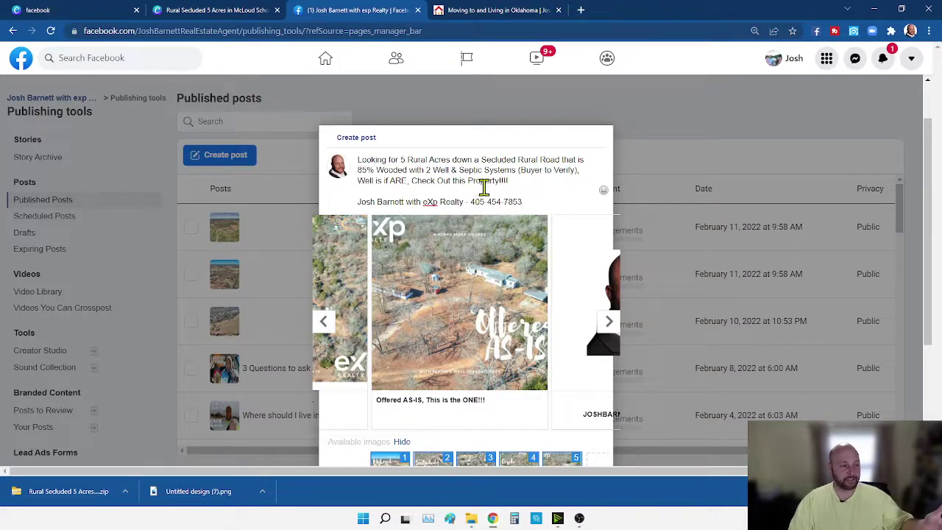
Search Google for 'eyeball emoji' and copy the eyes emoji from Emojipedia.
click(581, 10)
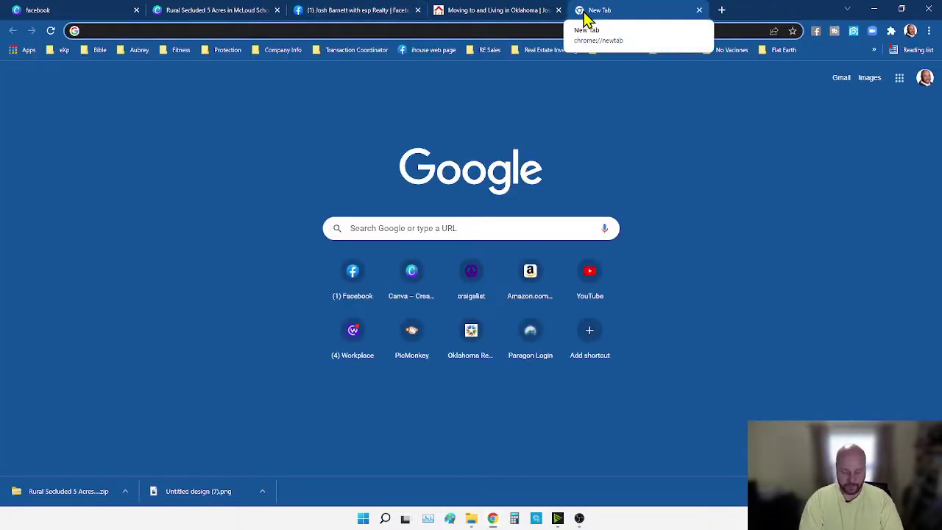
text(e)
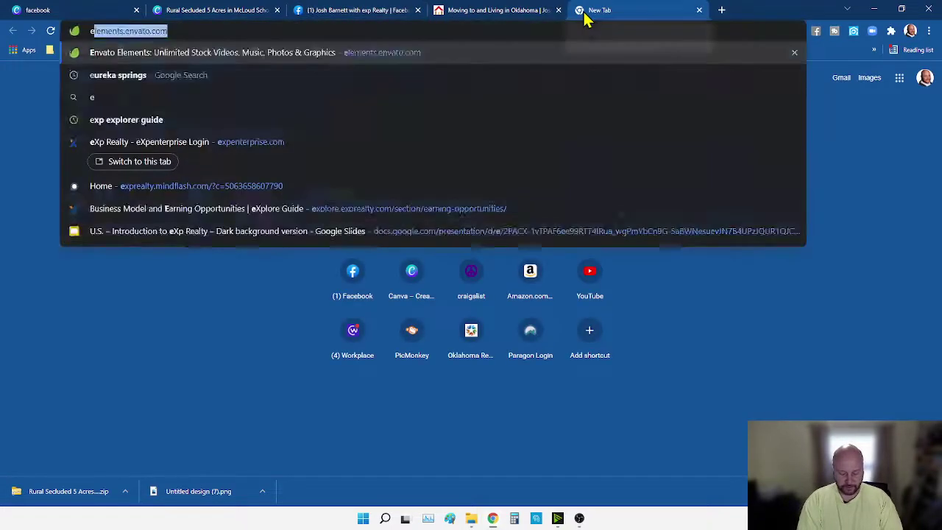
text(yeball em)
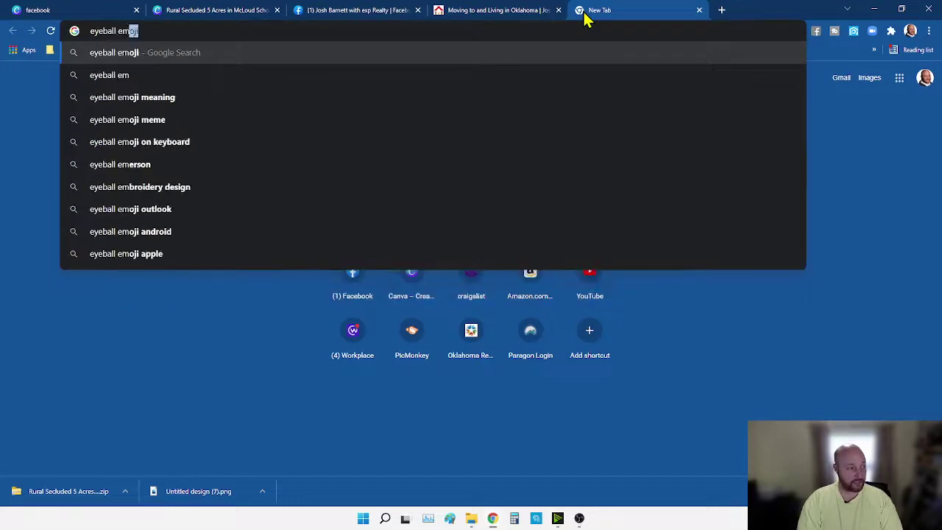
text(oji)
key(Return)
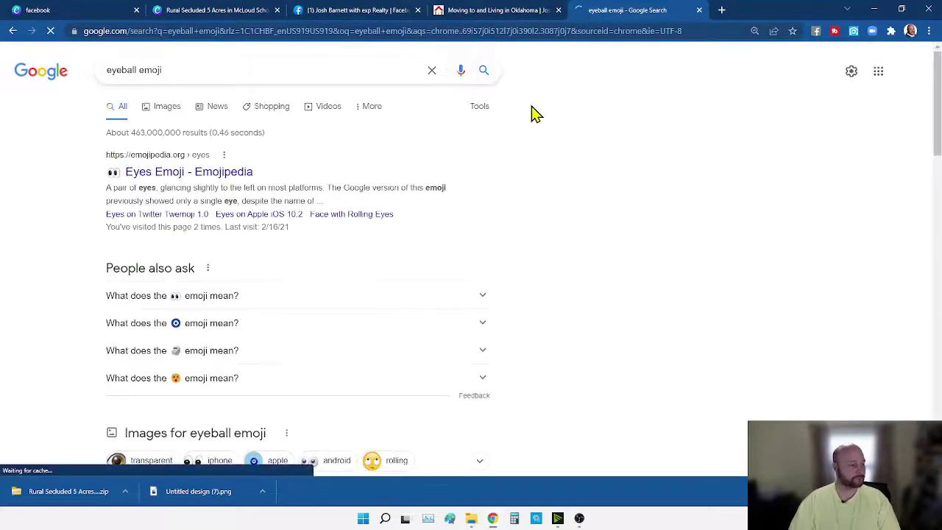
click(195, 179)
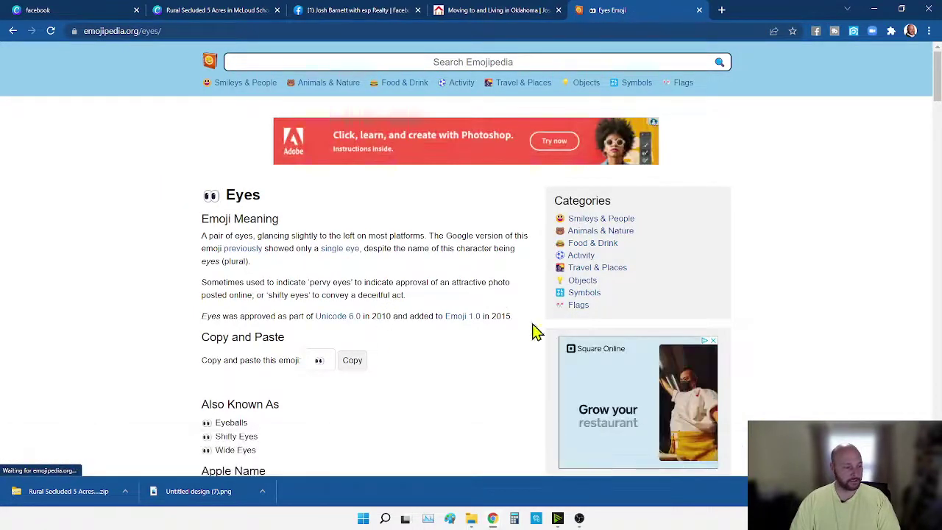
click(354, 362)
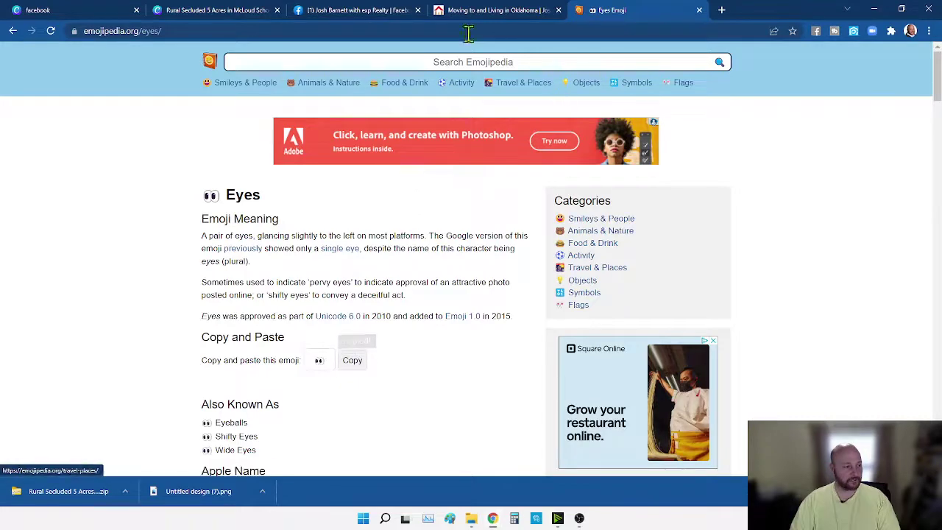
Close the Oklahoma listings tab and return to the Facebook post draft.
click(483, 10)
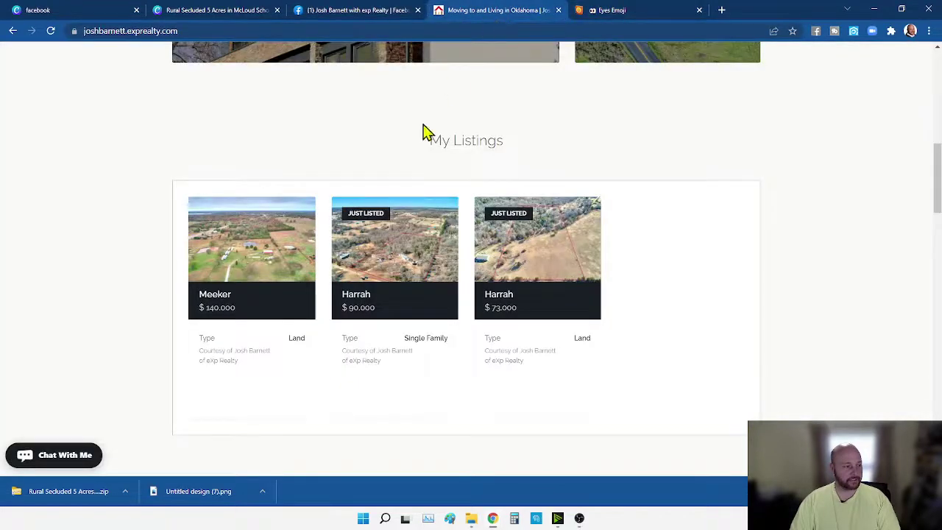
click(558, 10)
click(374, 10)
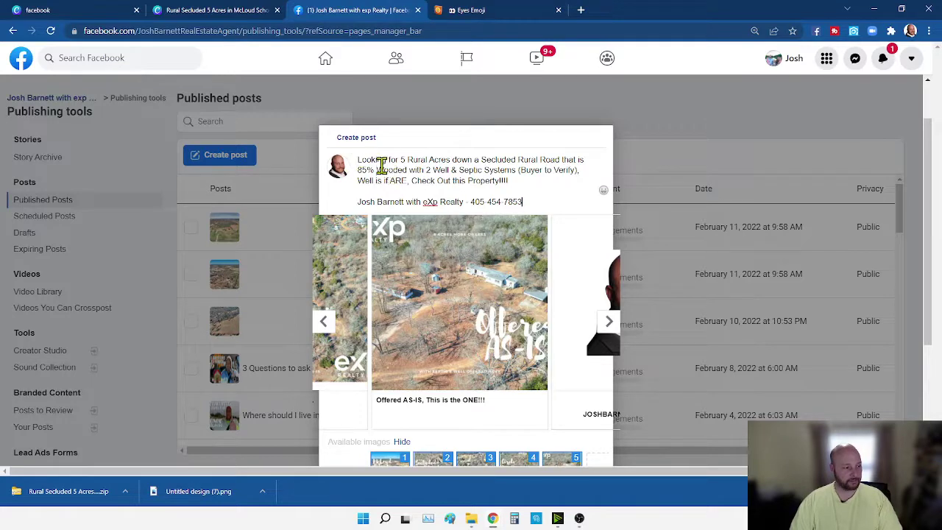
Paste eyes emojis before and after 'Looking' at the start of the post.
click(360, 160)
key(ctrl+v)
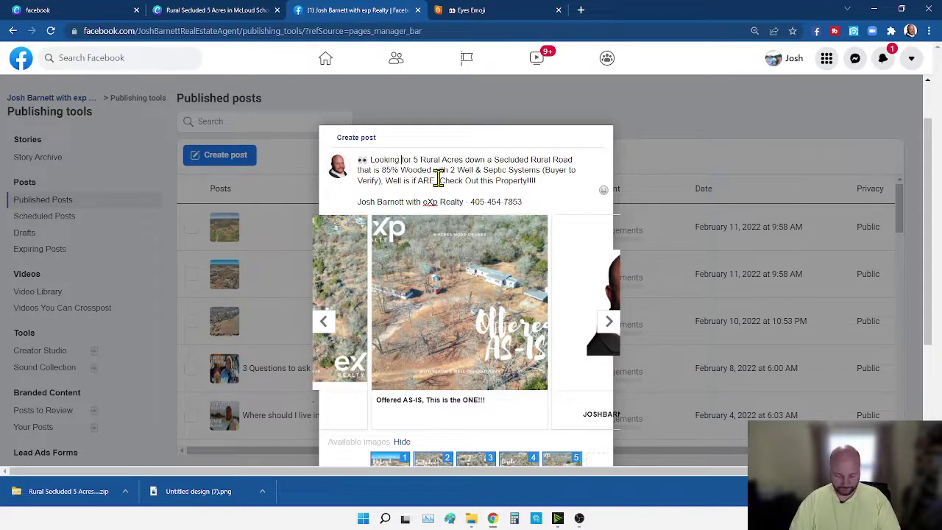
key(ctrl+v)
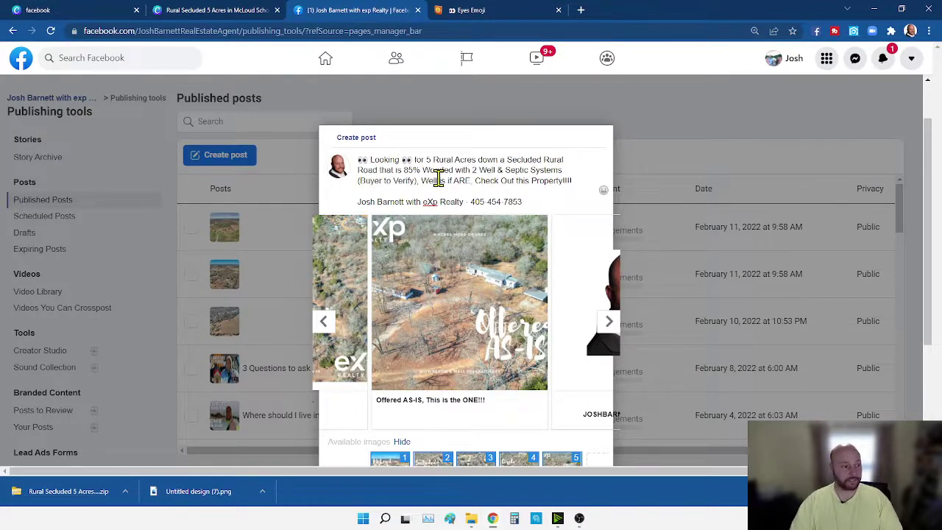
Search Emojipedia for 'smile love' and open the Smiling Face with Heart-Eyes page.
click(480, 12)
click(272, 59)
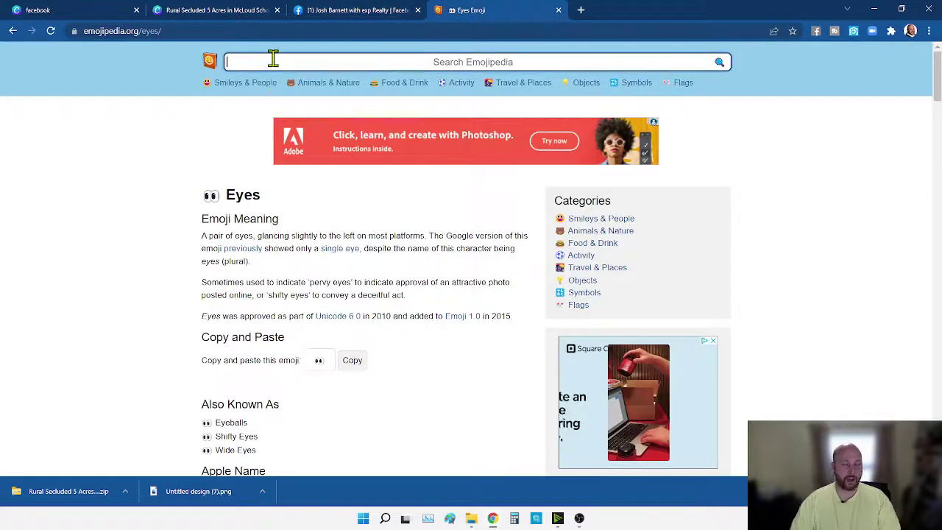
text(smil)
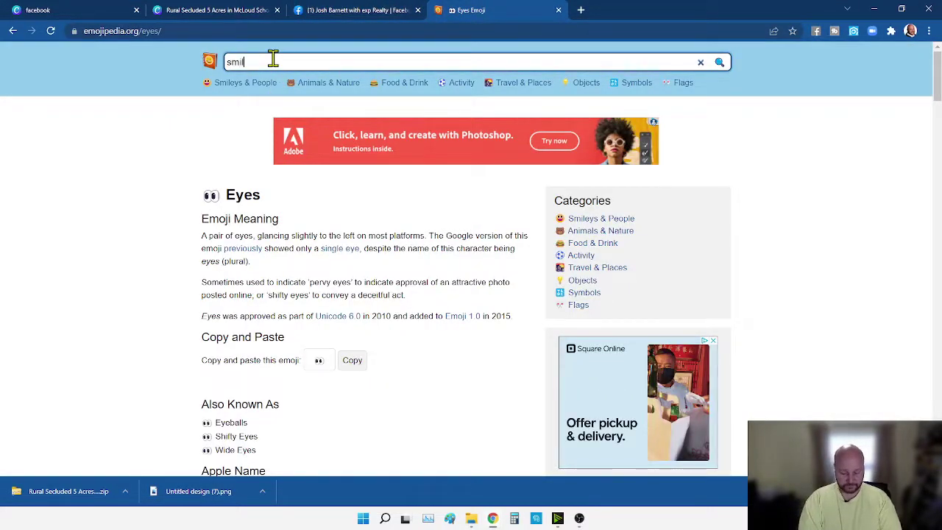
text(e love)
key(Return)
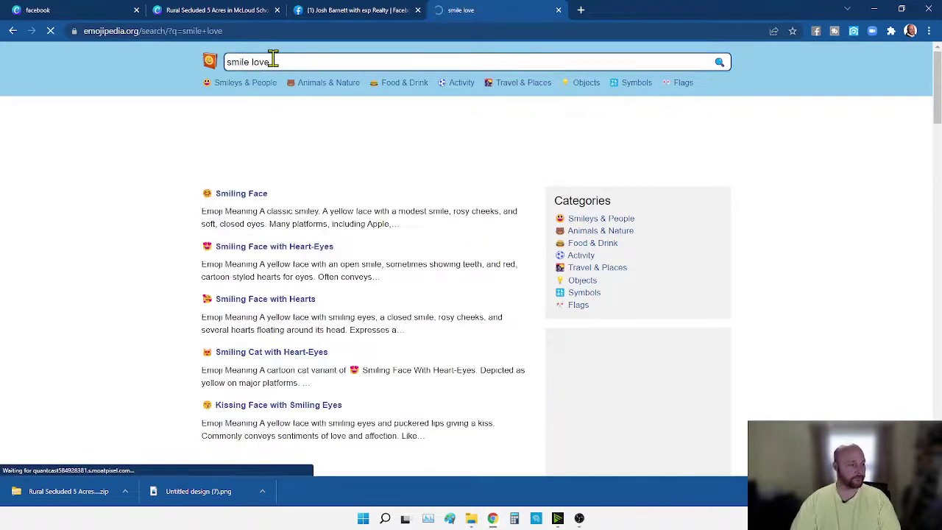
click(246, 197)
click(12, 31)
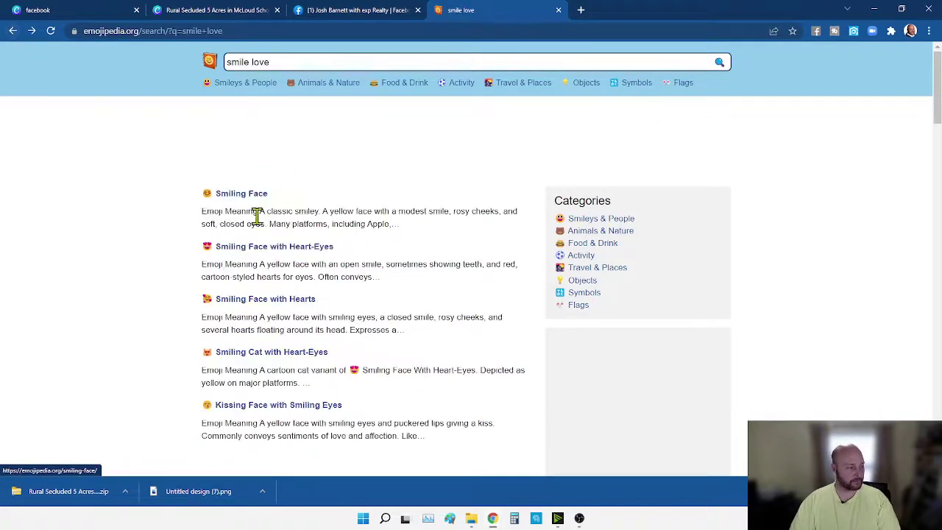
click(264, 248)
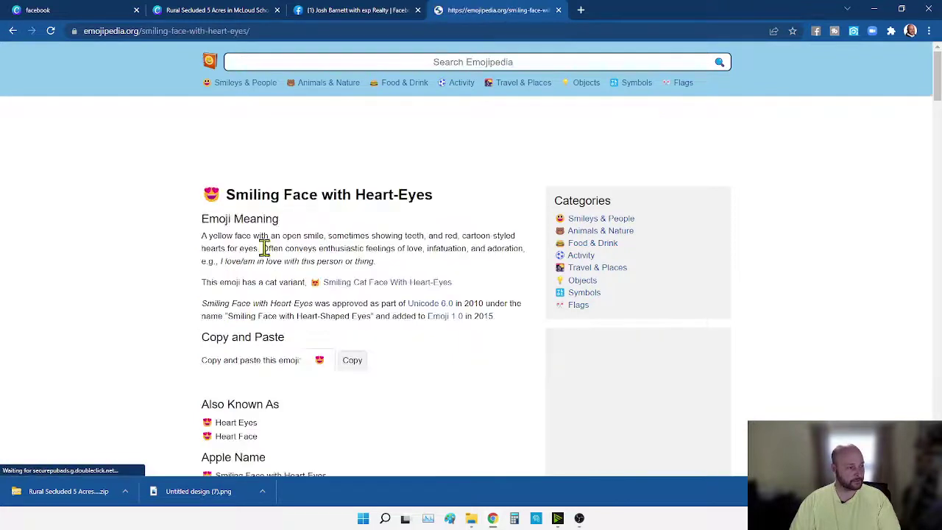
Copy the 😍 emoji and paste it after the property description and after the eXp Realty signature line.
click(356, 362)
click(368, 10)
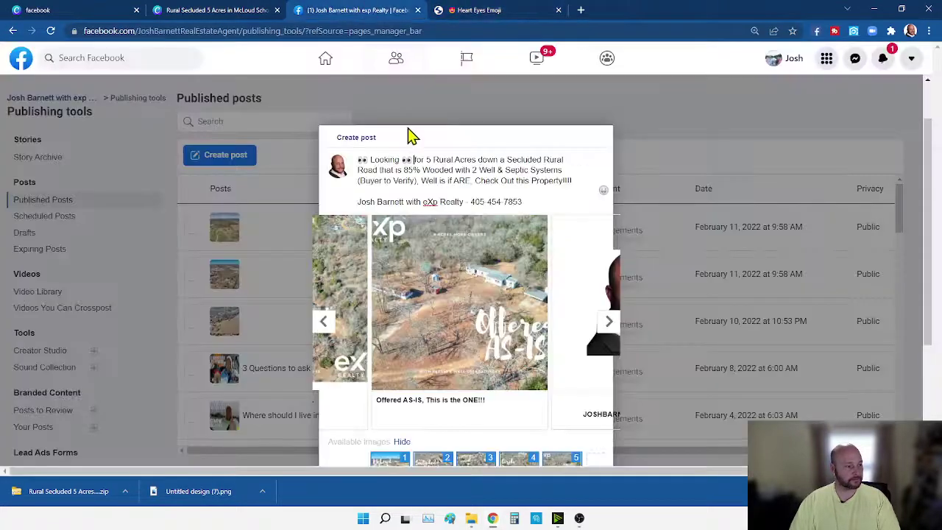
click(399, 189)
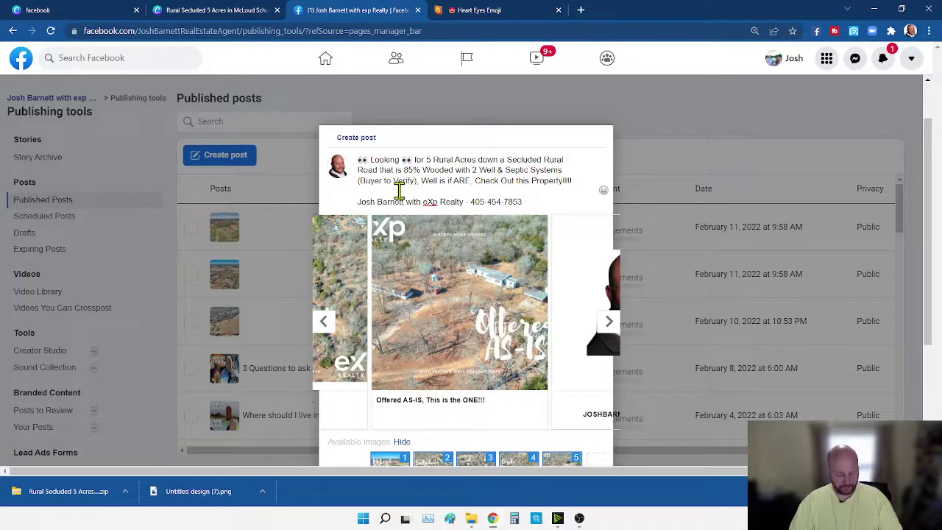
click(539, 202)
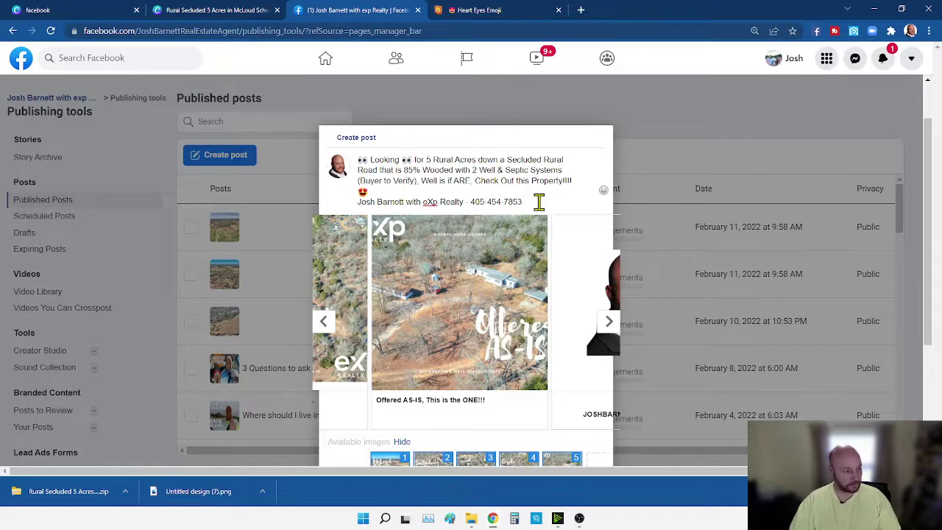
scroll(534, 188, down, 3)
scroll(532, 184, up, 3)
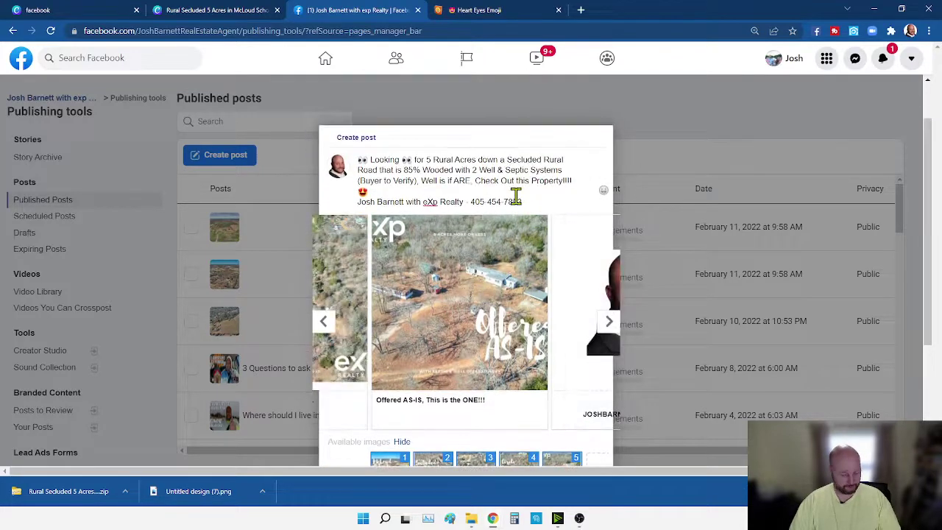
scroll(500, 184, down, 1)
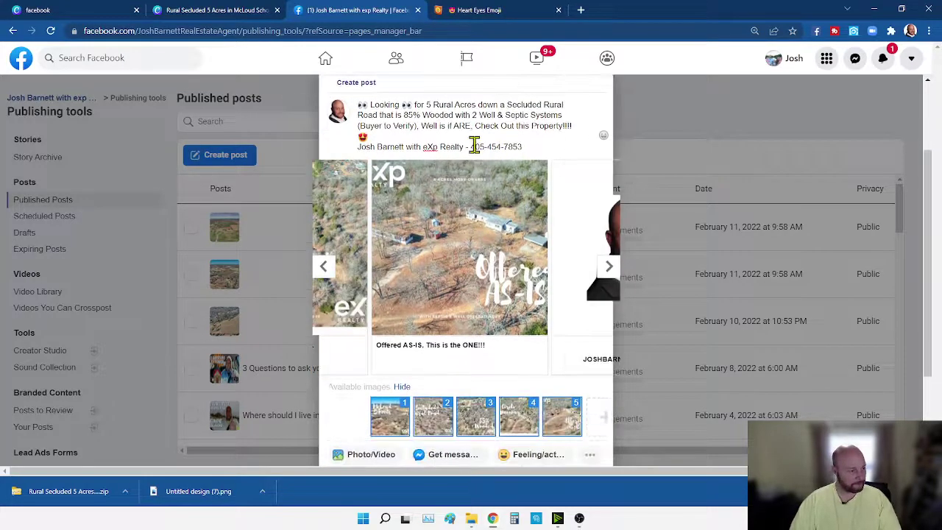
key(Return)
key(ctrl+v)
key(Return)
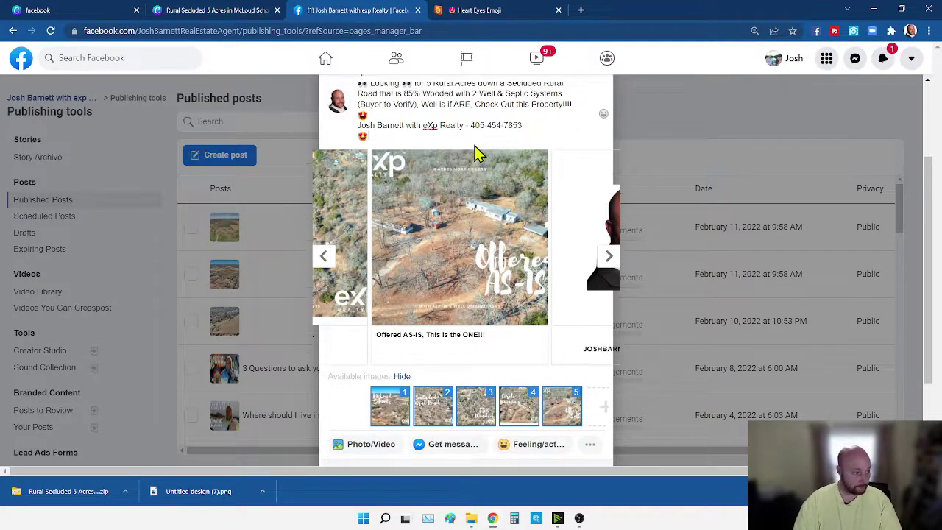
key(BackSpace)
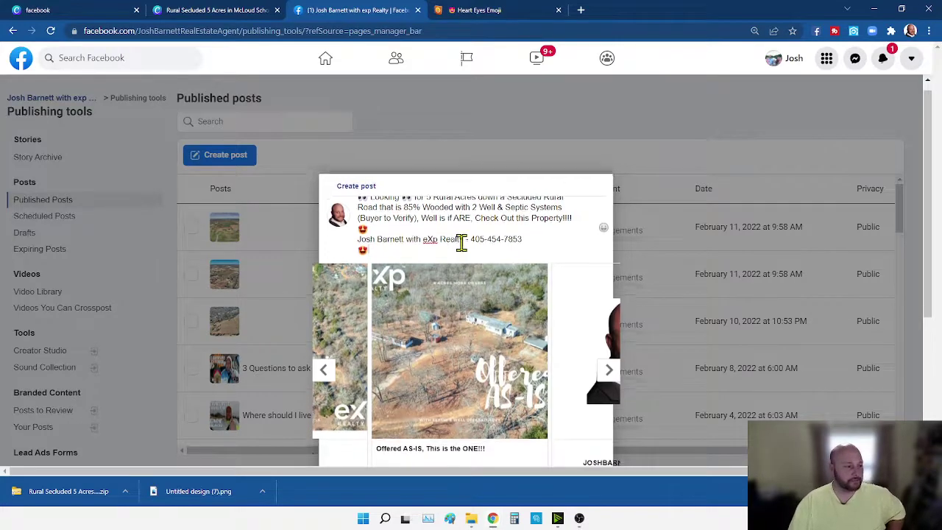
scroll(458, 236, down, 5)
Step the carousel preview back to McLoud Schools, then forward through every card to the closing website card.
scroll(464, 265, up, 3)
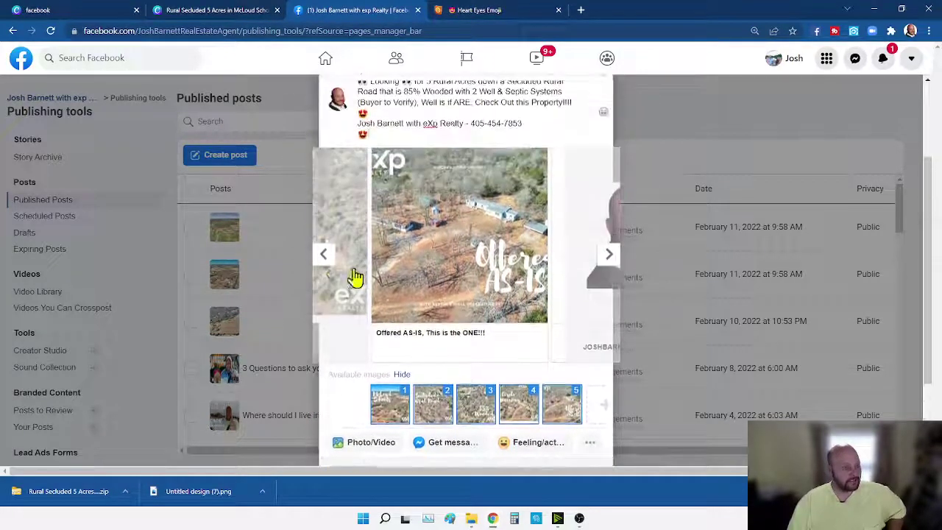
click(325, 259)
click(325, 259)
click(325, 259)
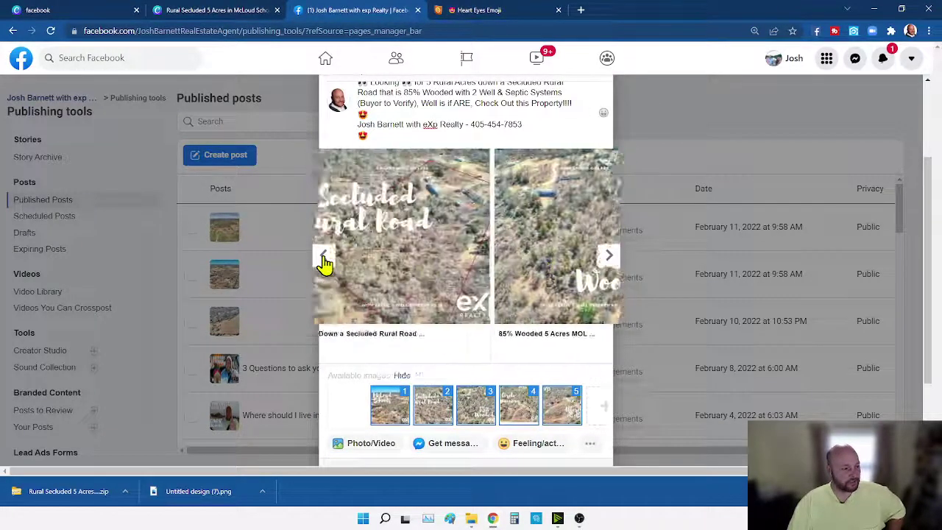
click(325, 259)
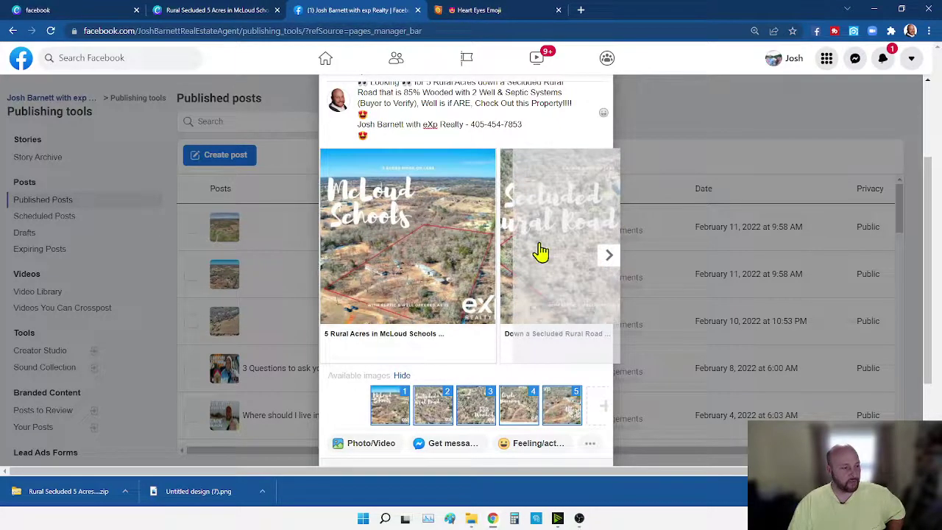
click(608, 257)
click(608, 257)
click(608, 258)
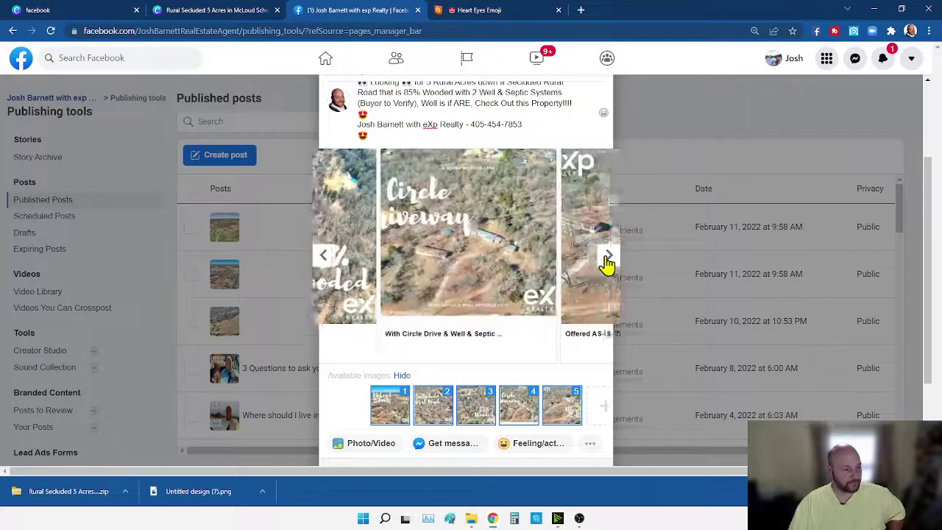
click(607, 258)
click(608, 257)
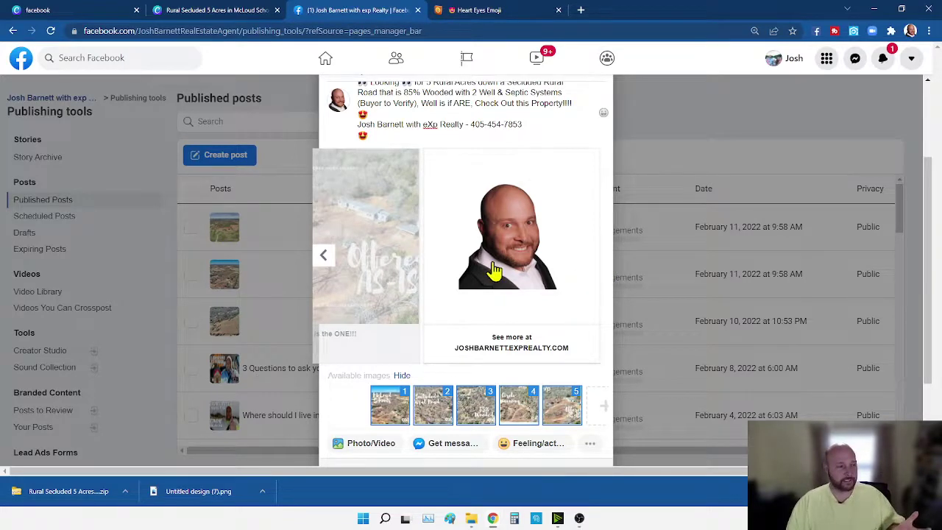
scroll(475, 276, up, 2)
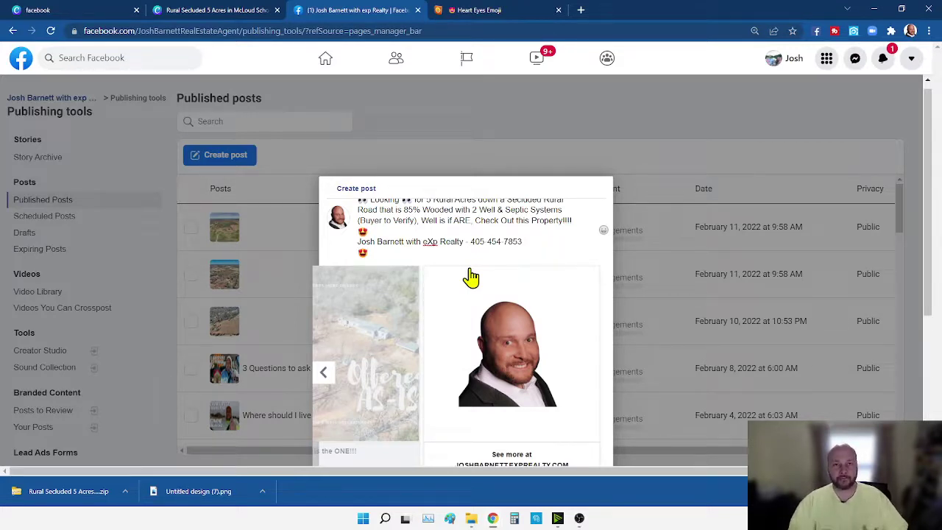
scroll(471, 277, down, 3)
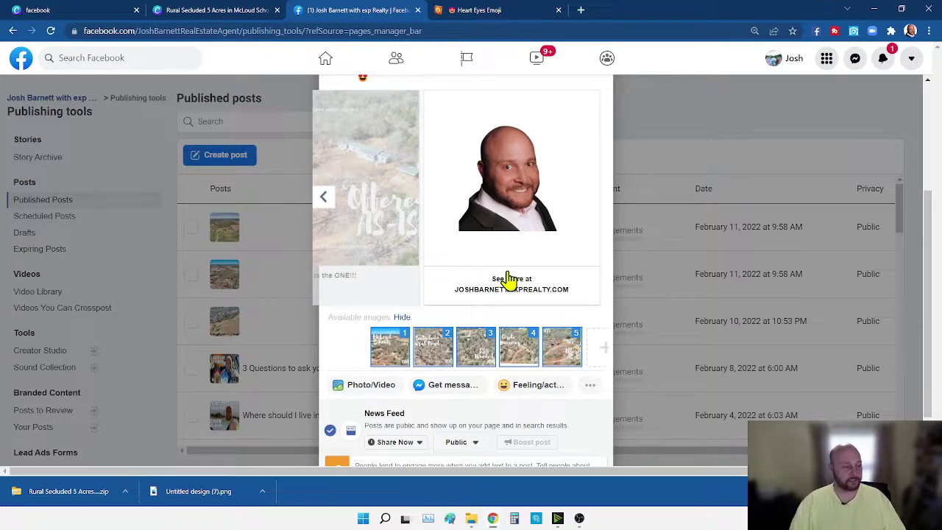
Scroll to the bottom of the Create post dialog and publish the carousel with Share Now.
scroll(508, 279, down, 1)
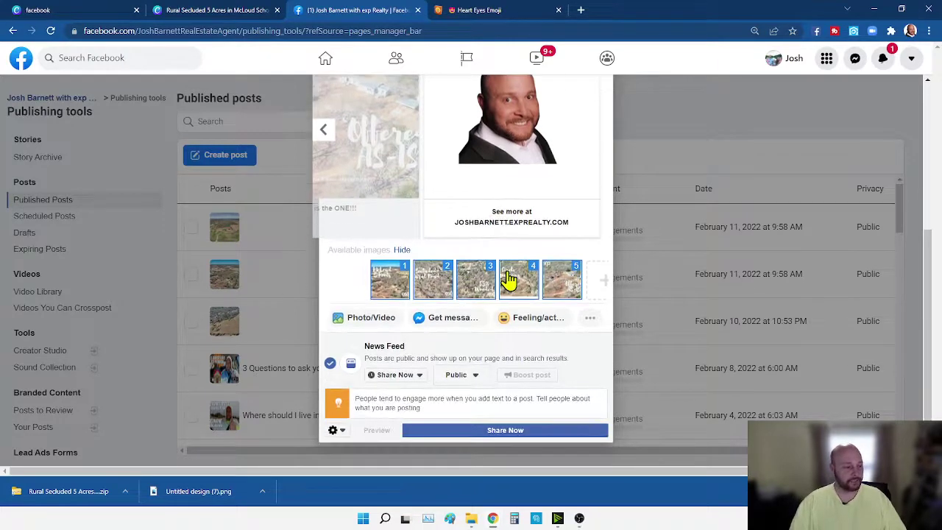
click(490, 432)
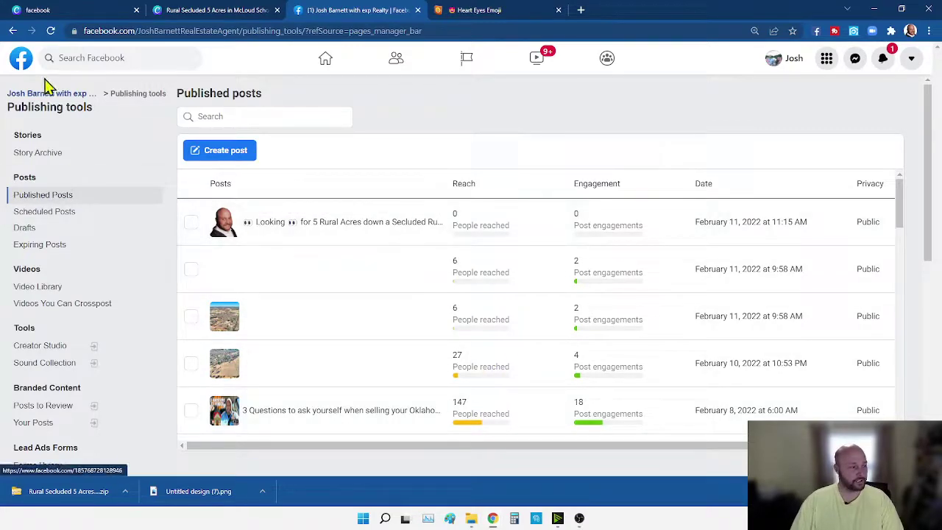
Open the real estate business page from the managed Pages list and reload it.
click(19, 58)
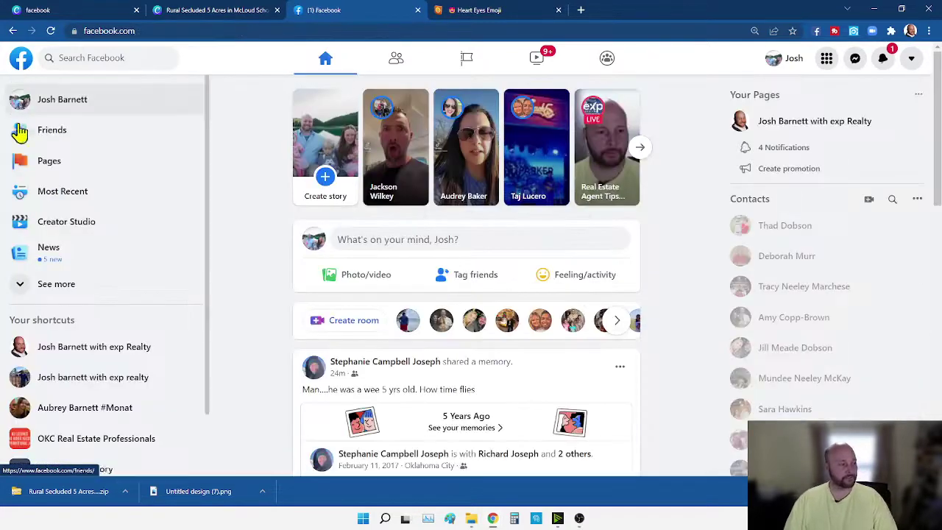
click(21, 159)
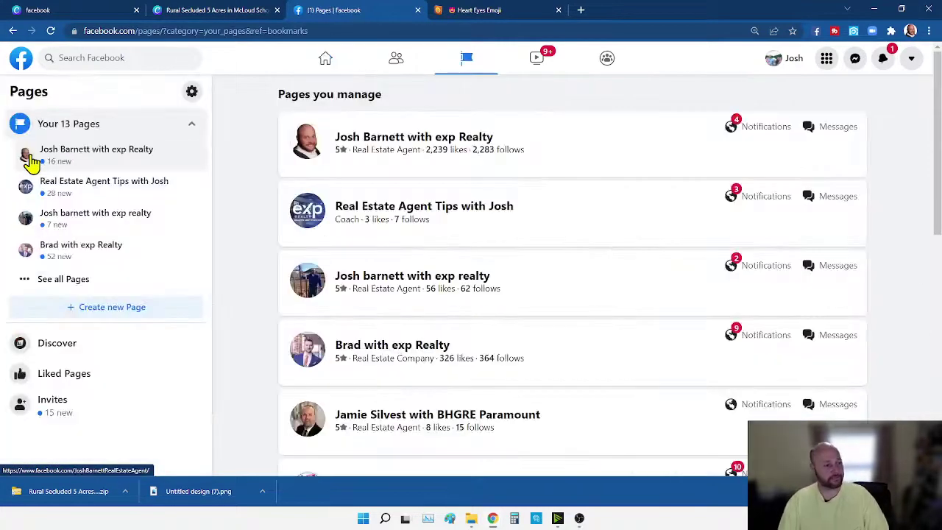
click(379, 146)
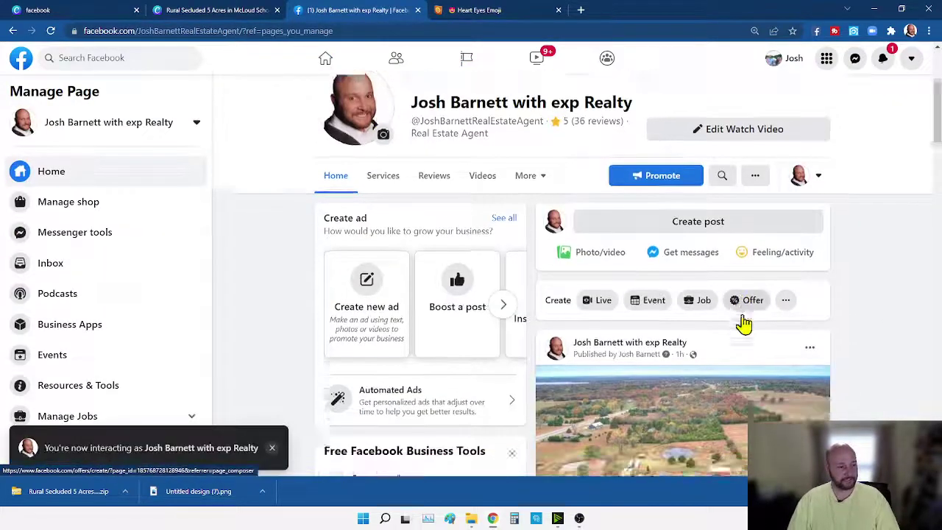
scroll(745, 324, down, 5)
scroll(744, 326, up, 8)
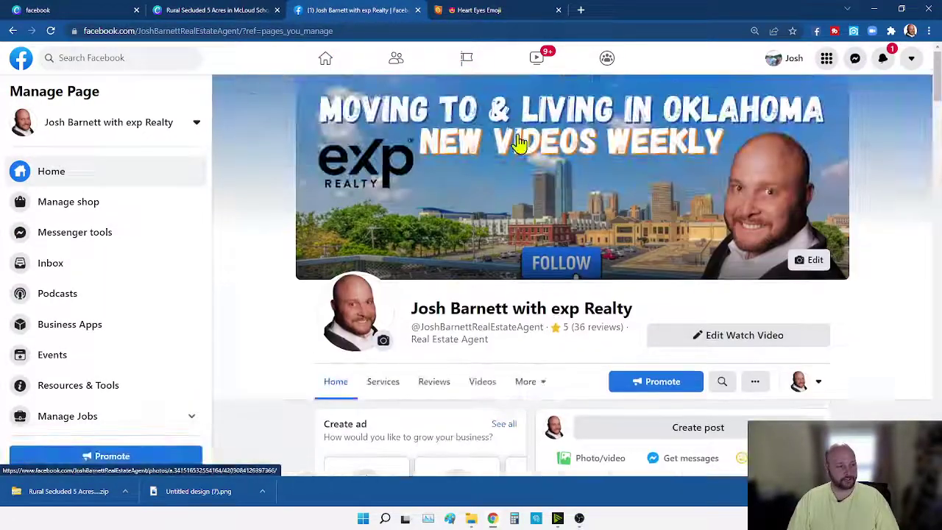
click(385, 35)
key(Return)
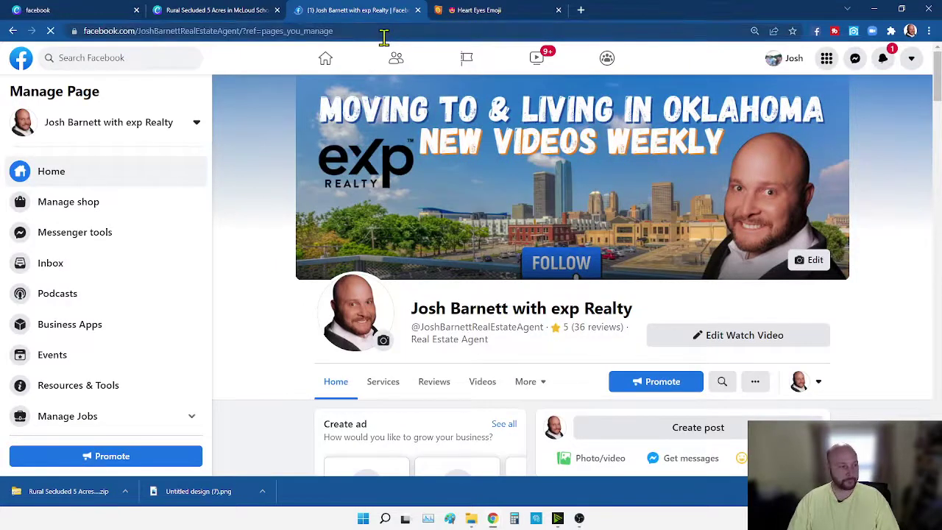
Like the newly published carousel post as the business page.
scroll(691, 155, down, 2)
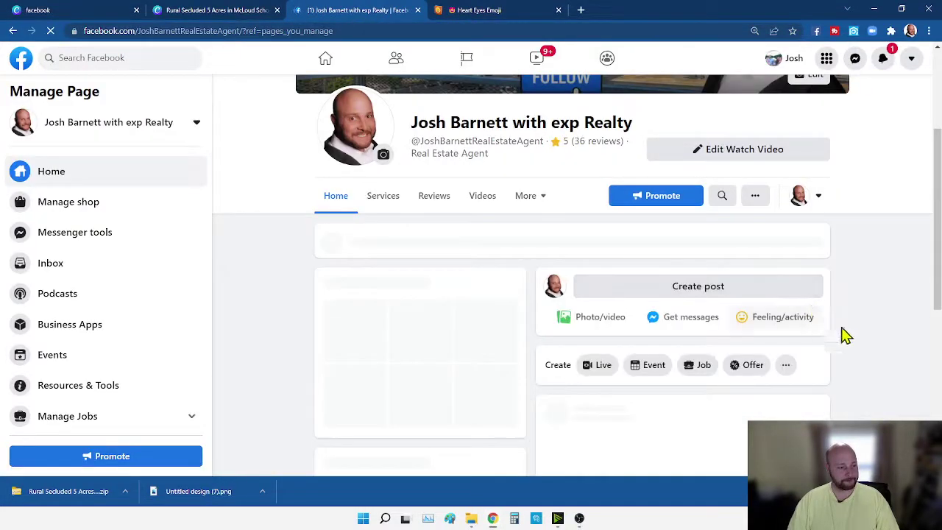
scroll(846, 336, down, 3)
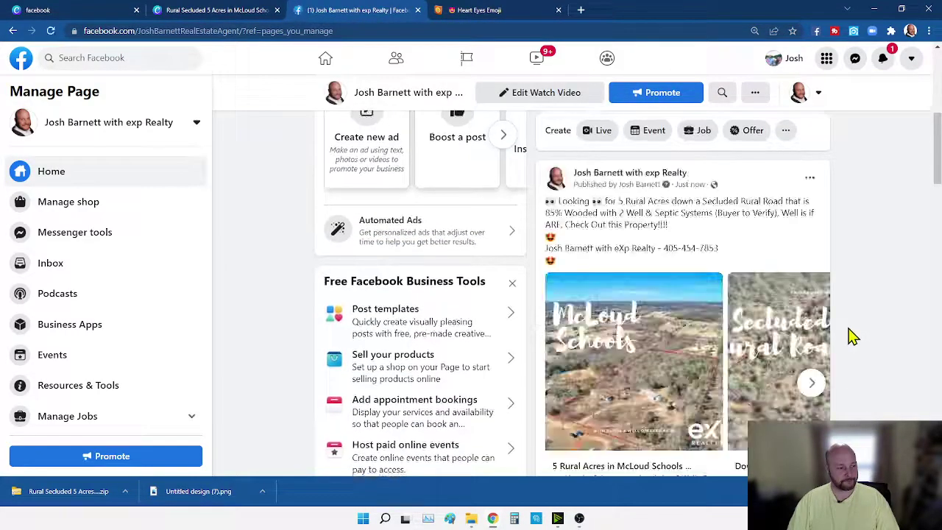
scroll(852, 336, down, 2)
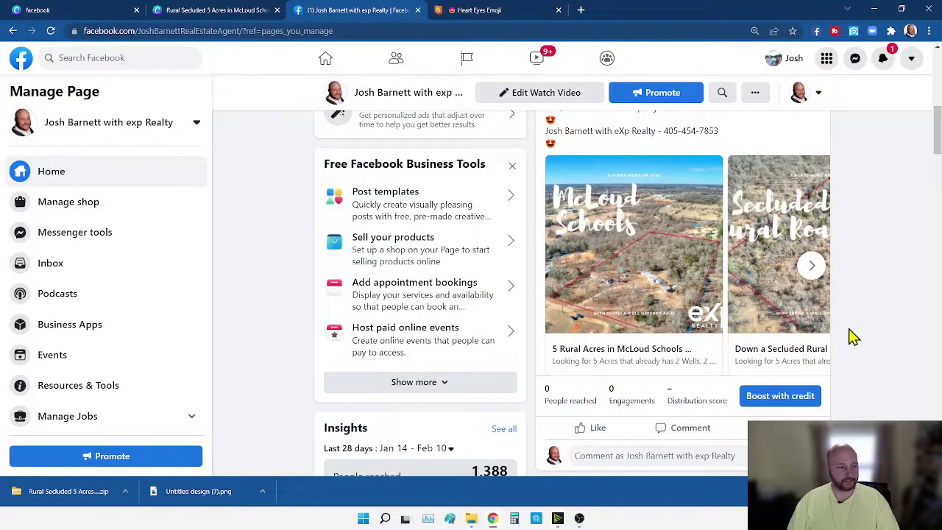
scroll(849, 336, down, 1)
scroll(841, 329, up, 1)
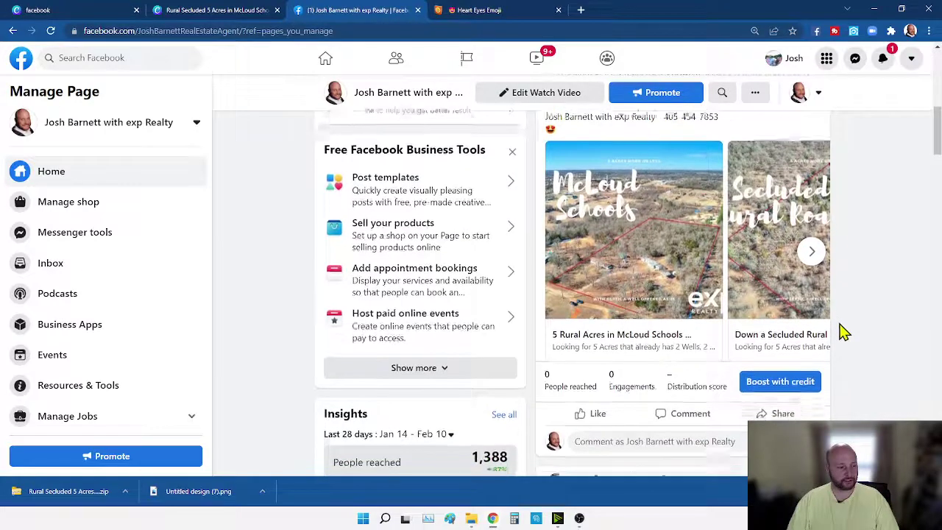
scroll(840, 331, down, 1)
click(593, 369)
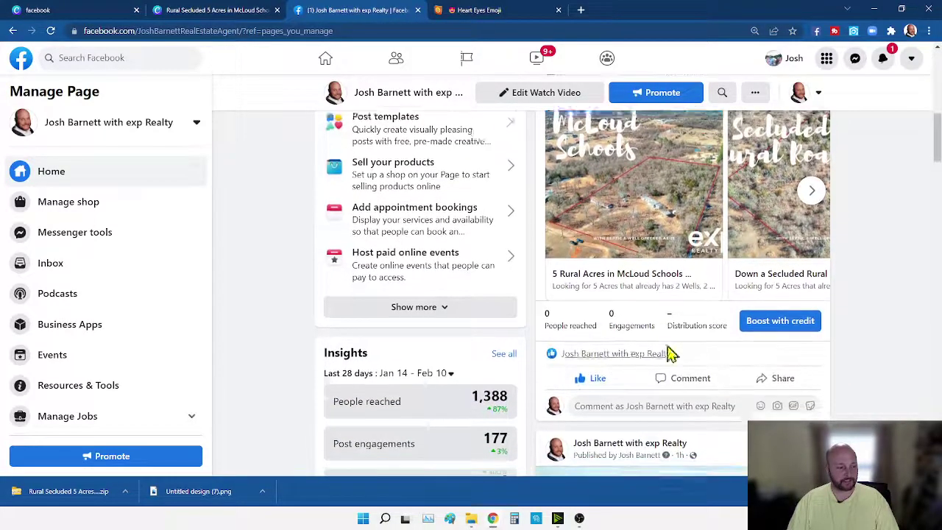
Switch from the business page to interacting as your personal profile.
scroll(669, 353, up, 2)
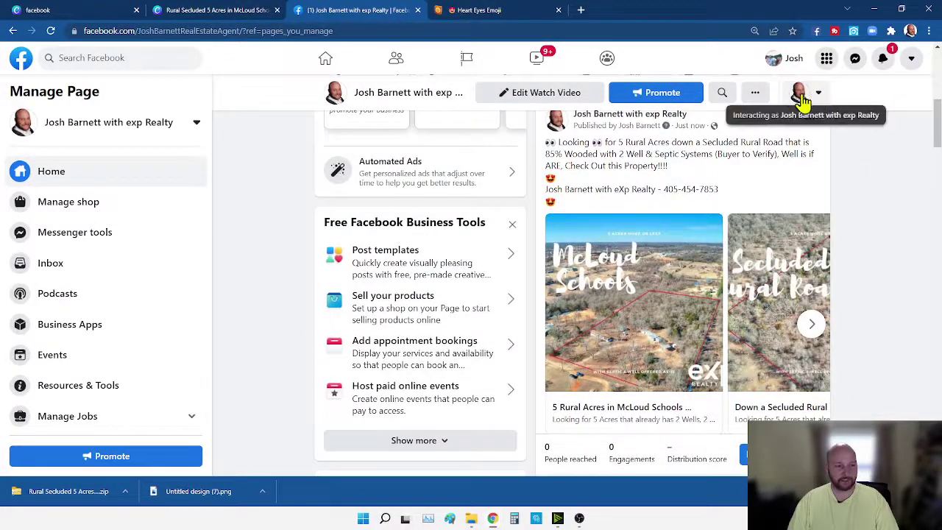
click(820, 98)
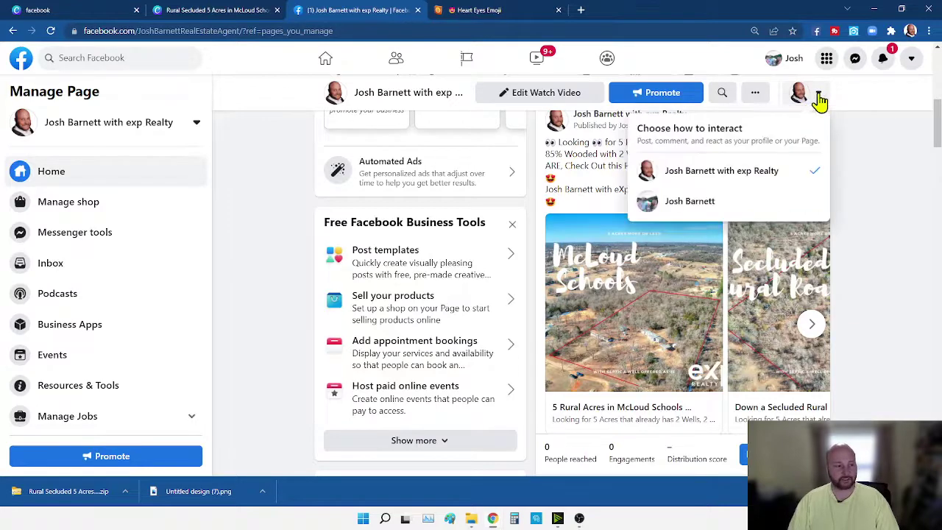
click(721, 205)
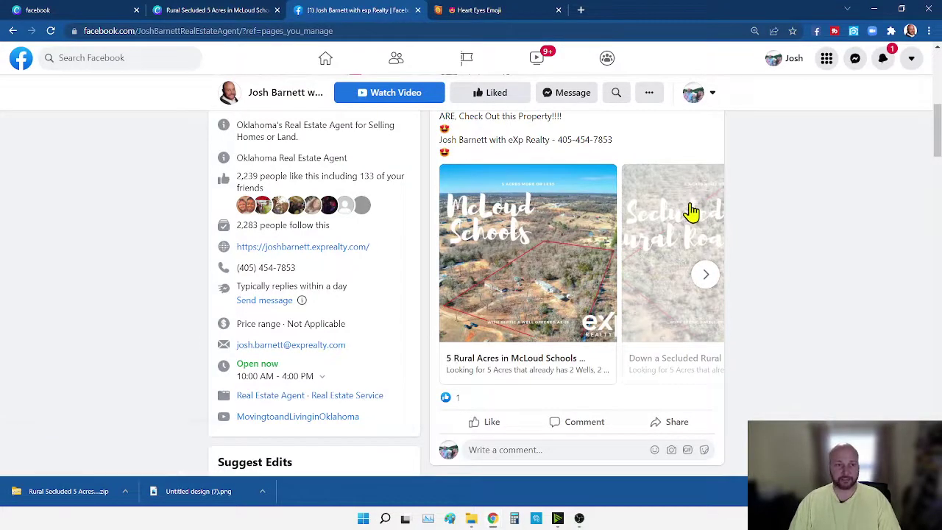
Like the carousel post personally and choose Share > More Options > Share to News Feed.
click(492, 430)
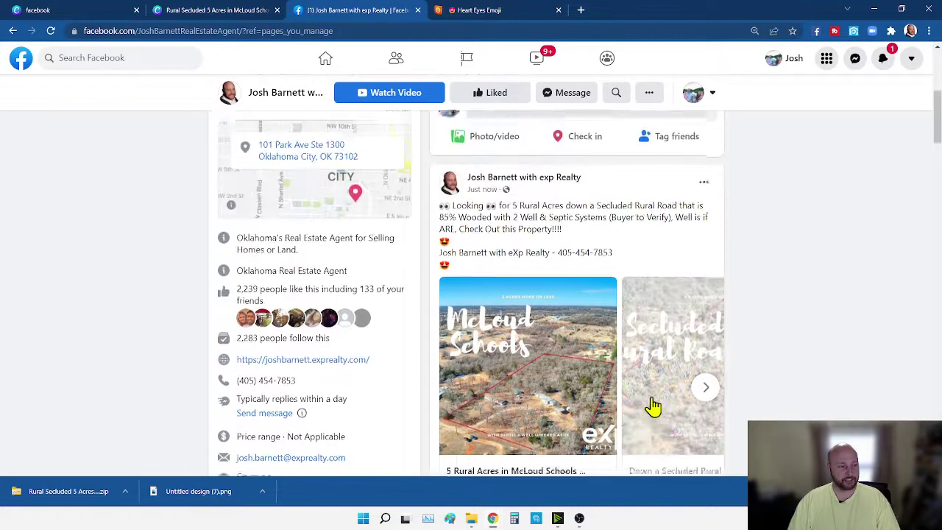
click(678, 431)
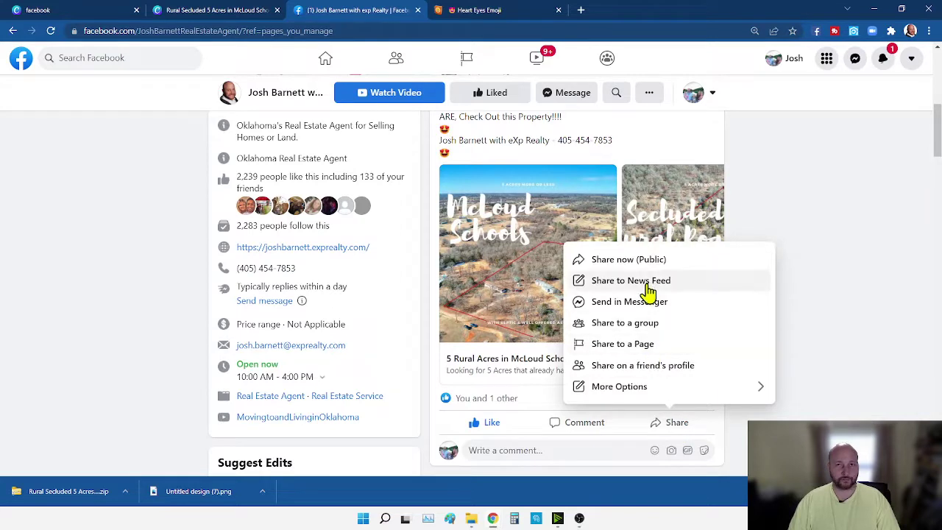
click(626, 387)
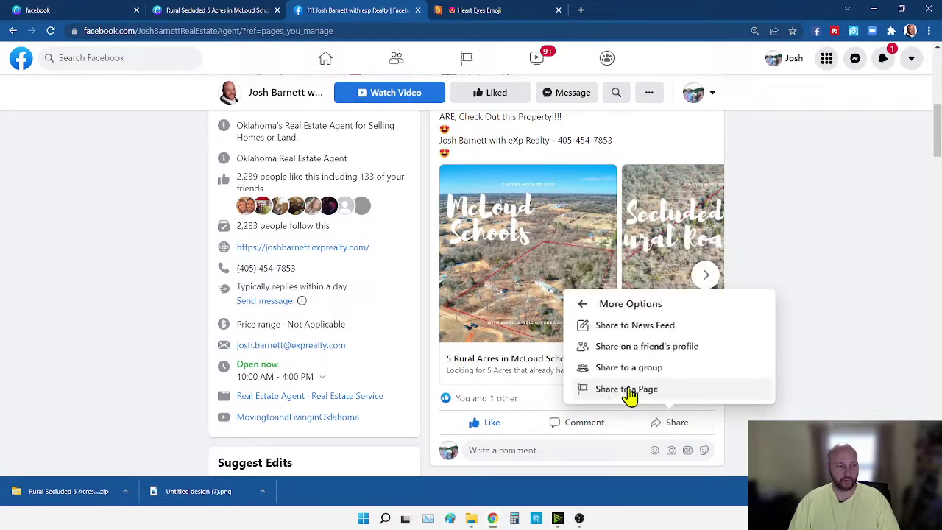
click(624, 331)
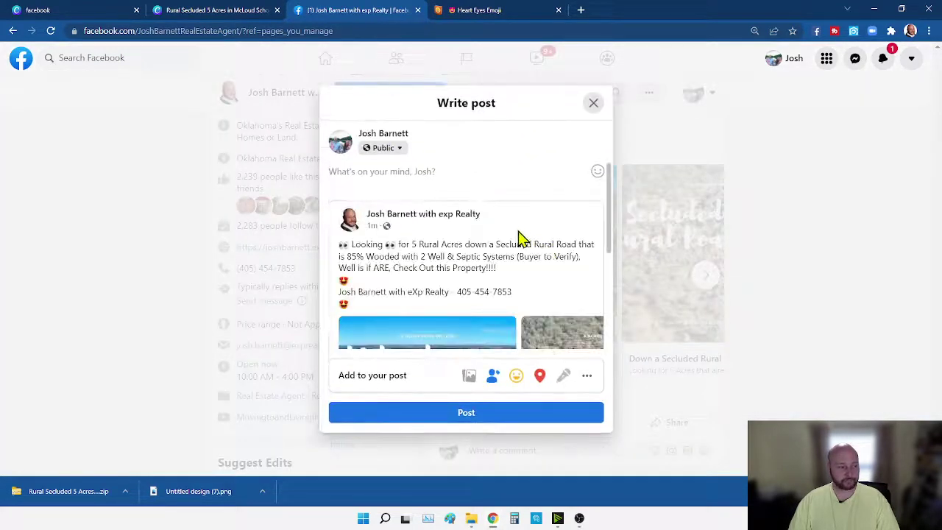
Copy the original listing caption into the share message and post it to your News Feed.
drag(411, 312, 331, 258)
key(ctrl+c)
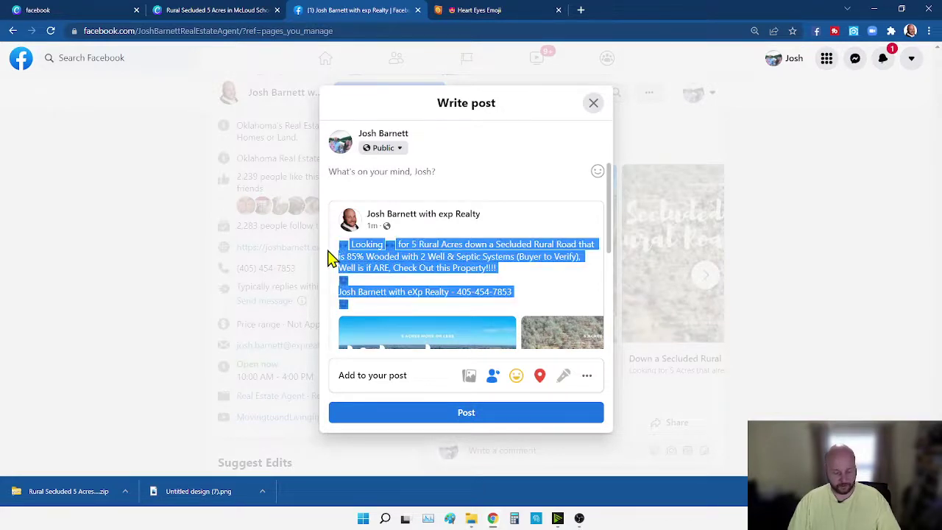
click(352, 175)
key(ctrl+v)
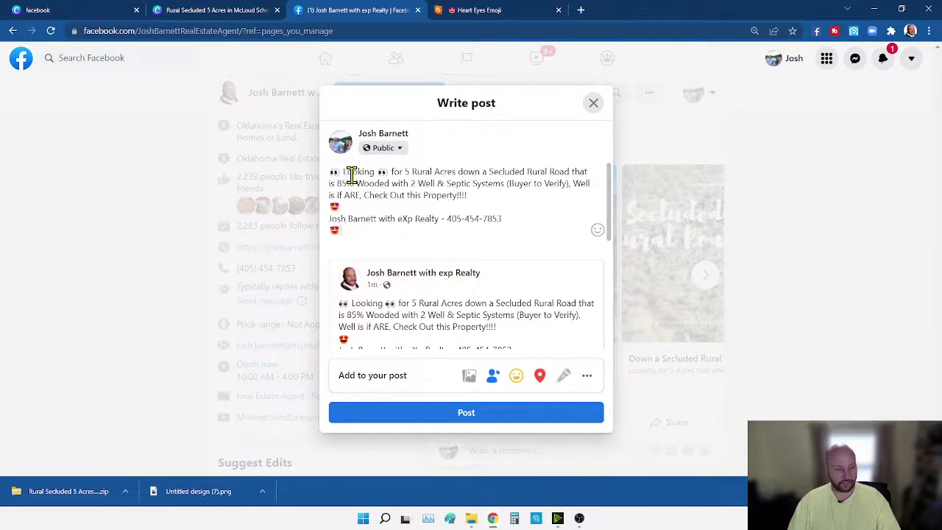
scroll(445, 209, down, 3)
scroll(446, 221, down, 3)
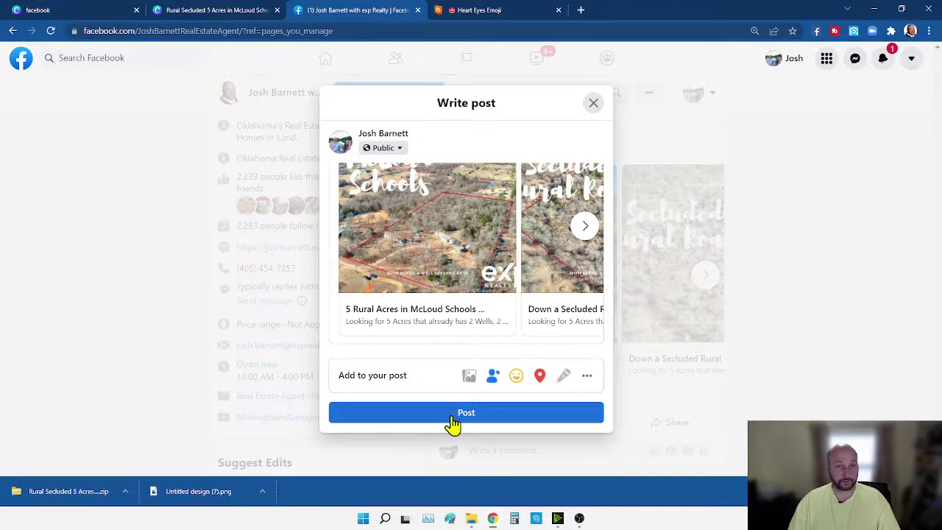
click(453, 418)
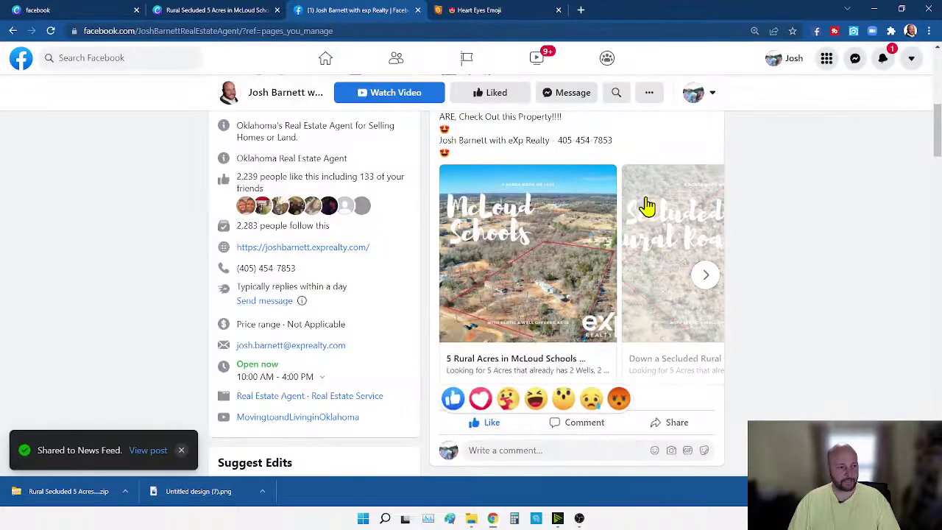
View your personal profile with the downloads bar hidden, then go back to Canva's Facebook Post templates tab.
click(791, 66)
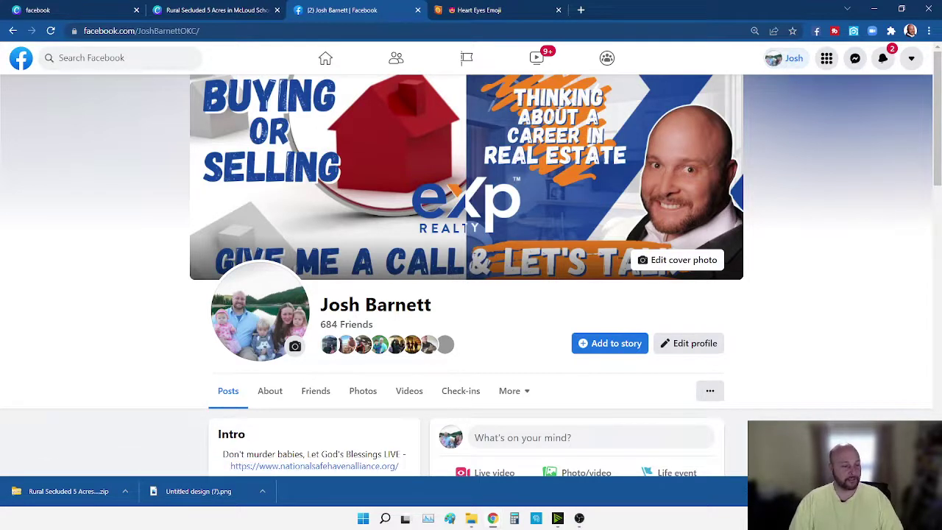
click(931, 491)
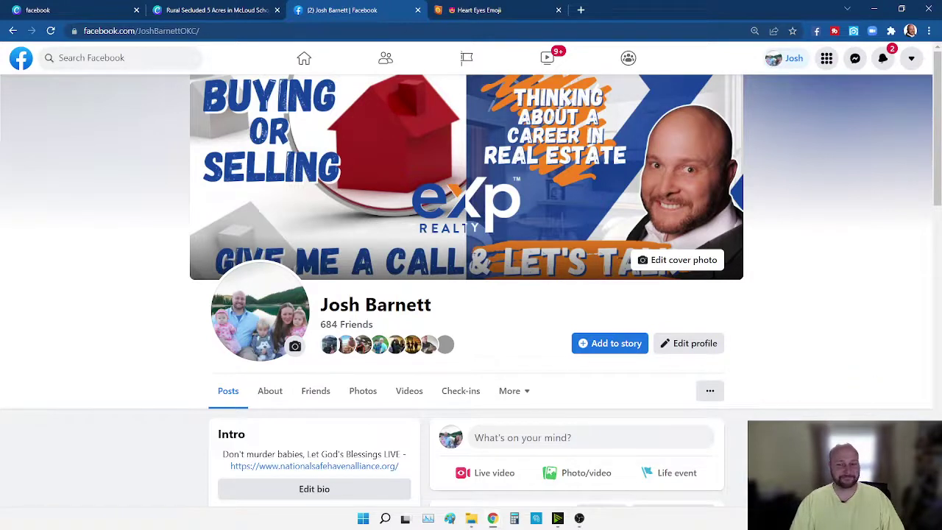
click(212, 10)
click(104, 10)
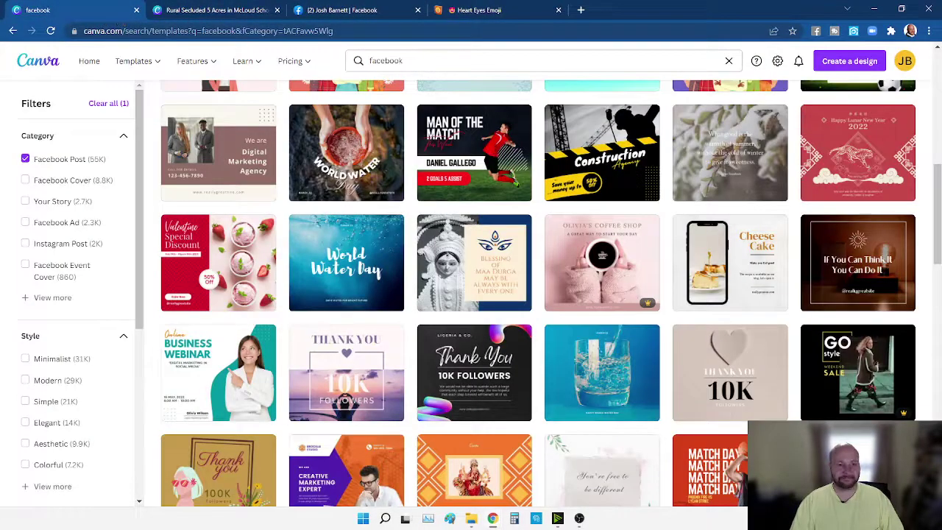